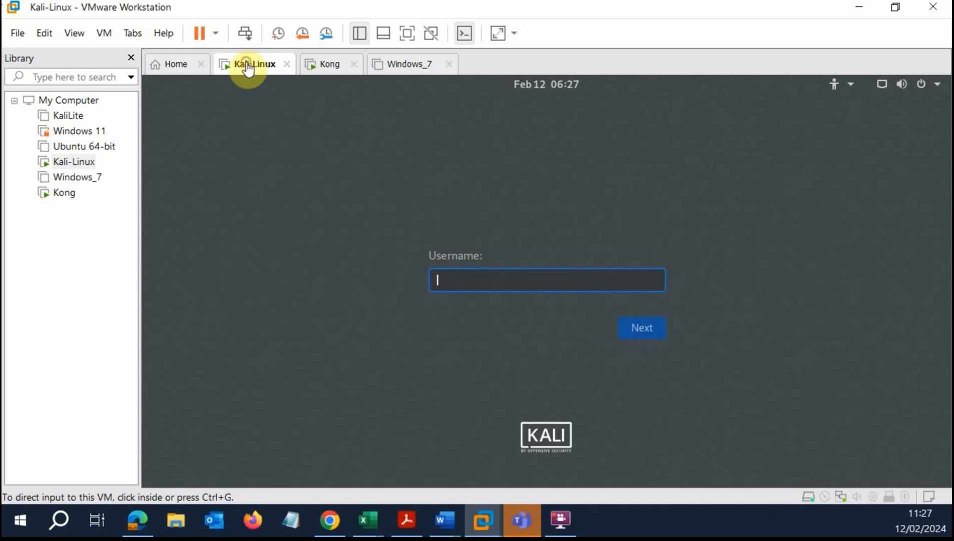
# Look over the Kong and powered-off Windows_7 machines, ending on Kong's Ubuntu login screen.
pyautogui.click(330, 70)
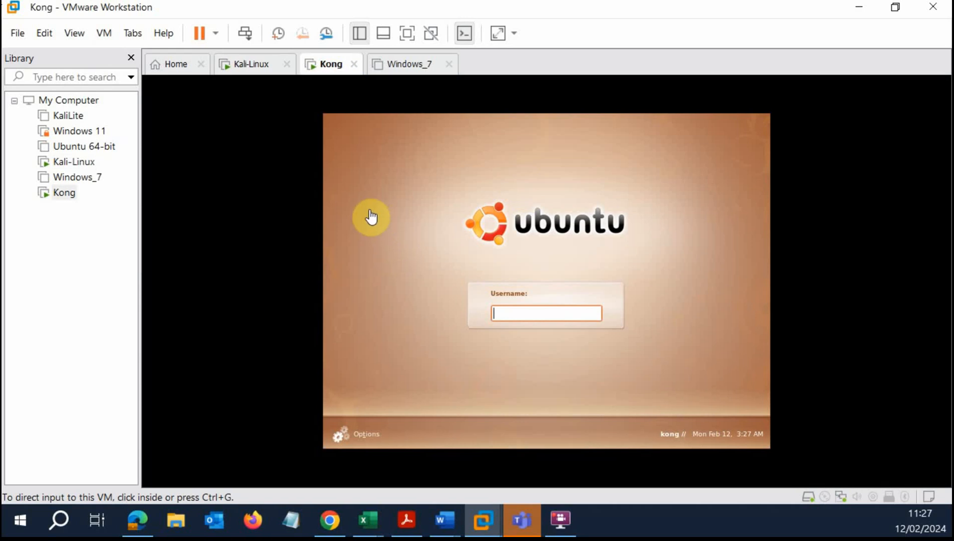
pyautogui.click(403, 74)
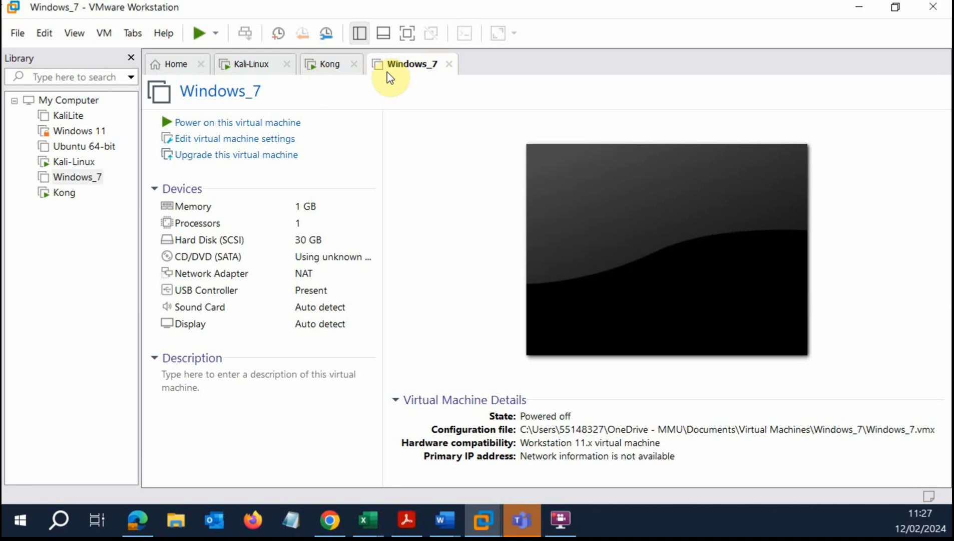
pyautogui.click(326, 75)
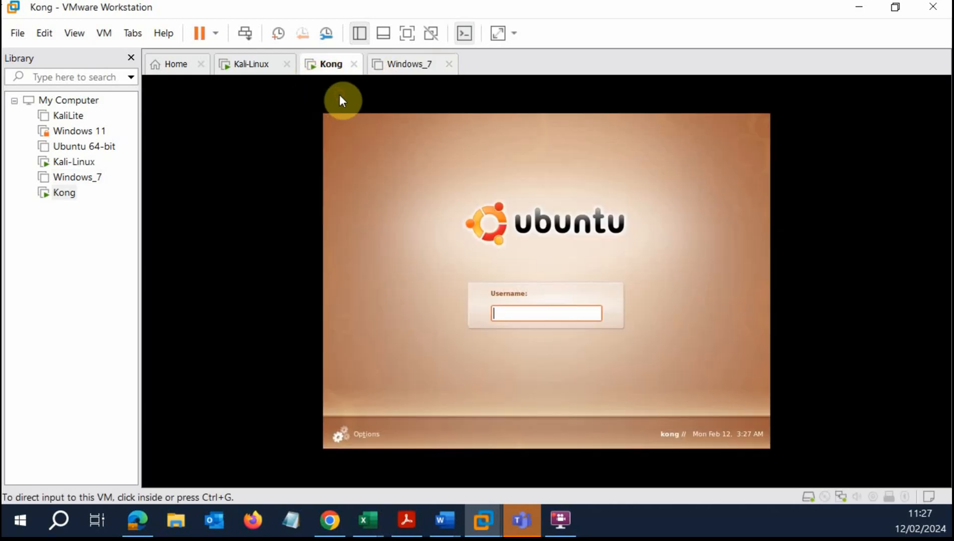
# Sign in to the Kali-Linux machine as root with its password.
pyautogui.click(255, 69)
pyautogui.click(373, 160)
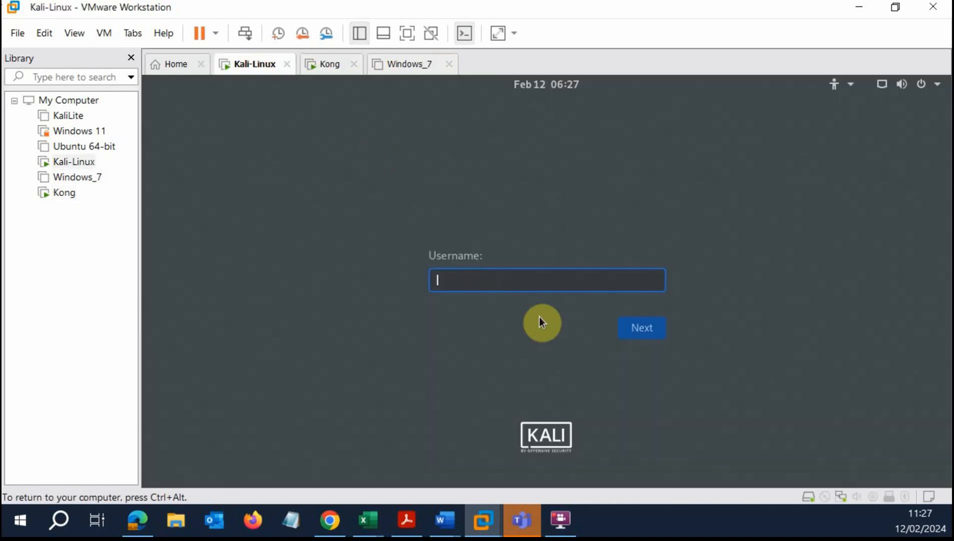
pyautogui.write('root')
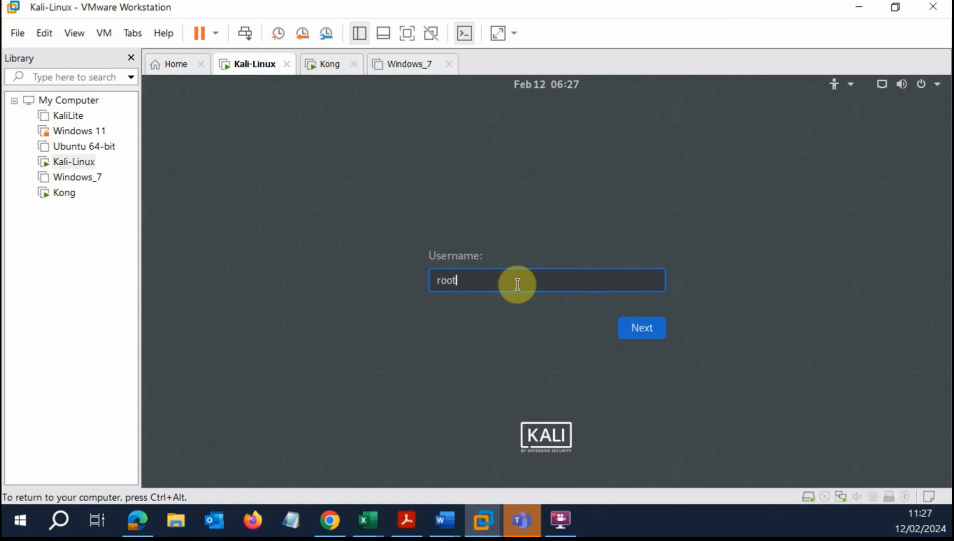
pyautogui.press('Return')
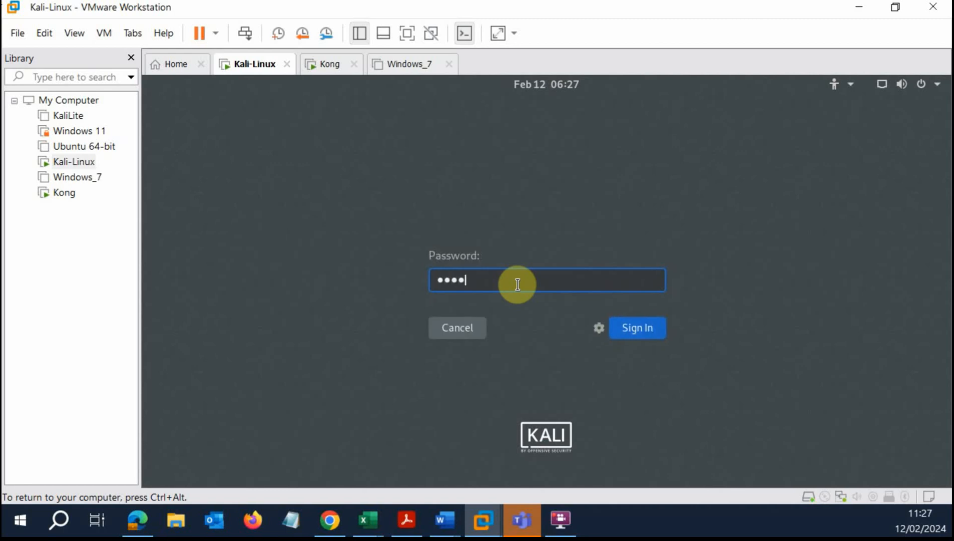
pyautogui.write('toor')
pyautogui.press('Return')
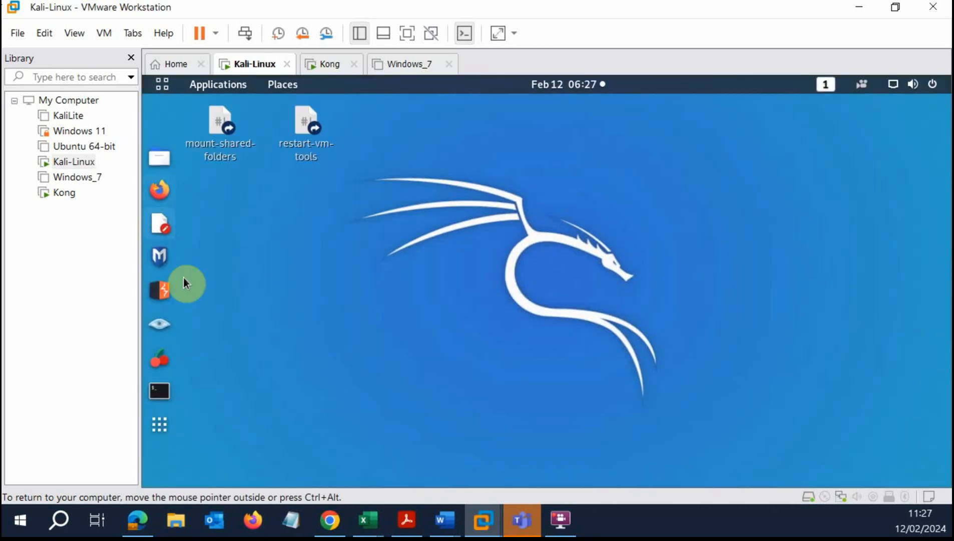
# Open a maximised terminal with enlarged text and run ifconfig.
pyautogui.click(160, 390)
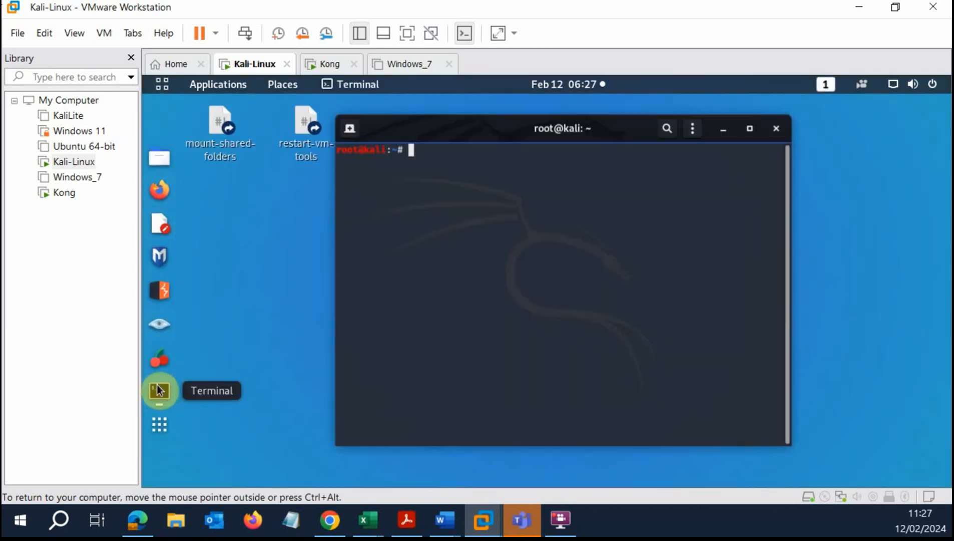
pyautogui.click(534, 164)
pyautogui.click(749, 131)
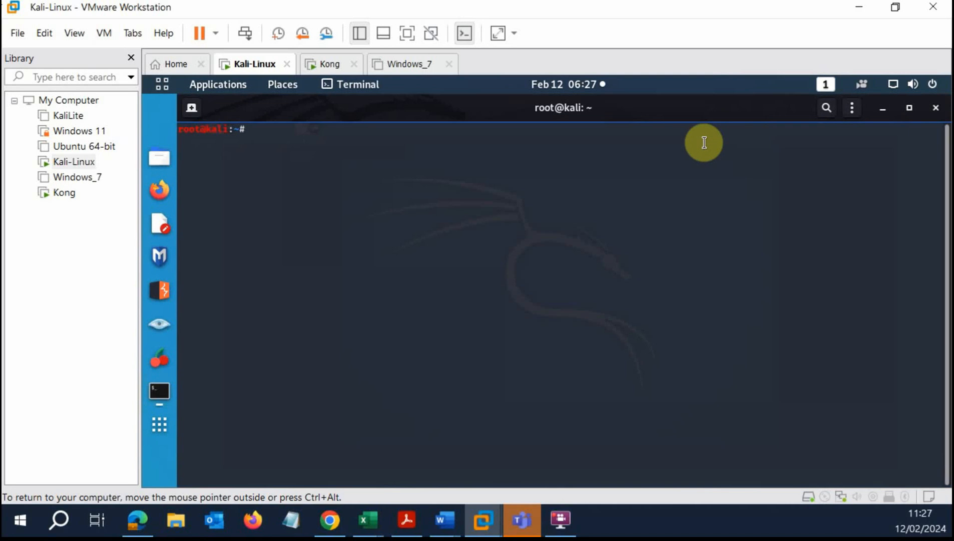
pyautogui.hotkey('ctrl', '+')
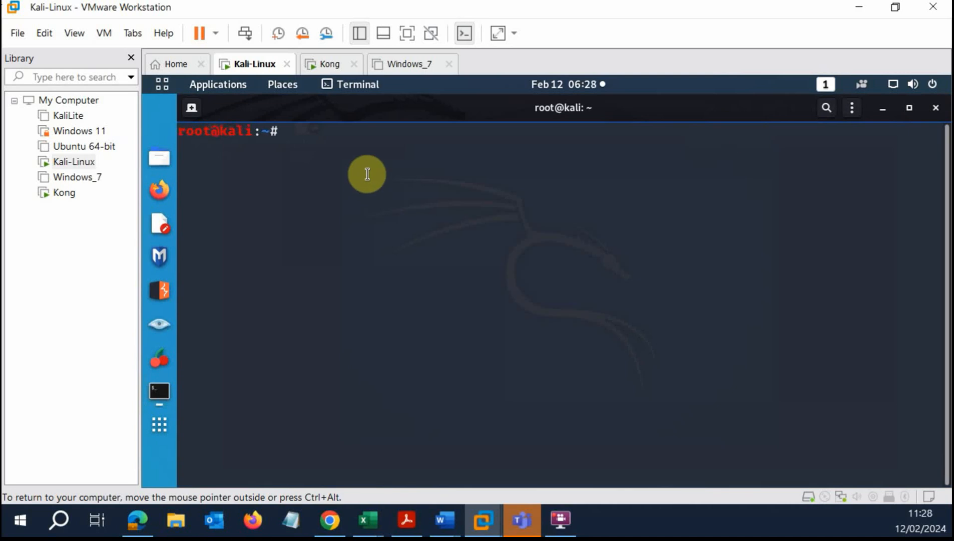
pyautogui.write('ifconfig')
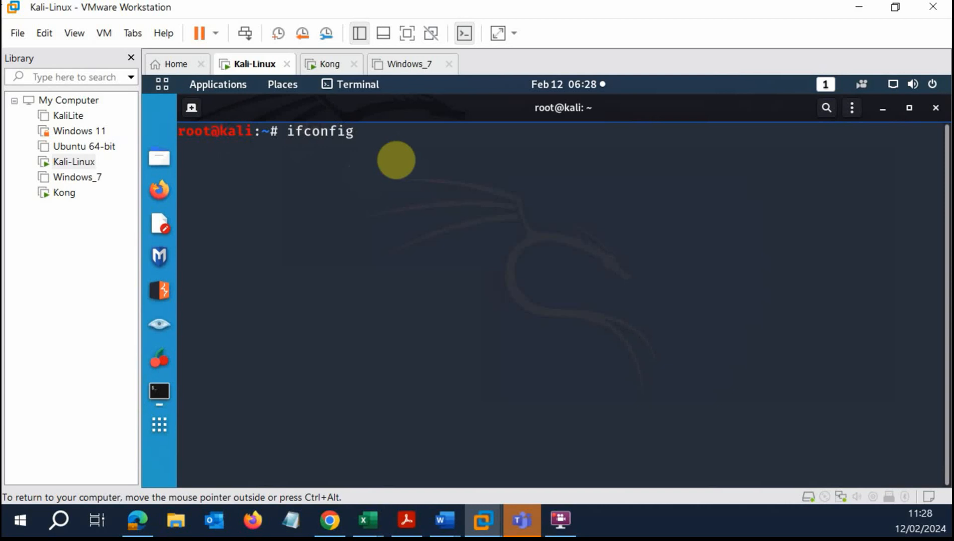
pyautogui.press('Return')
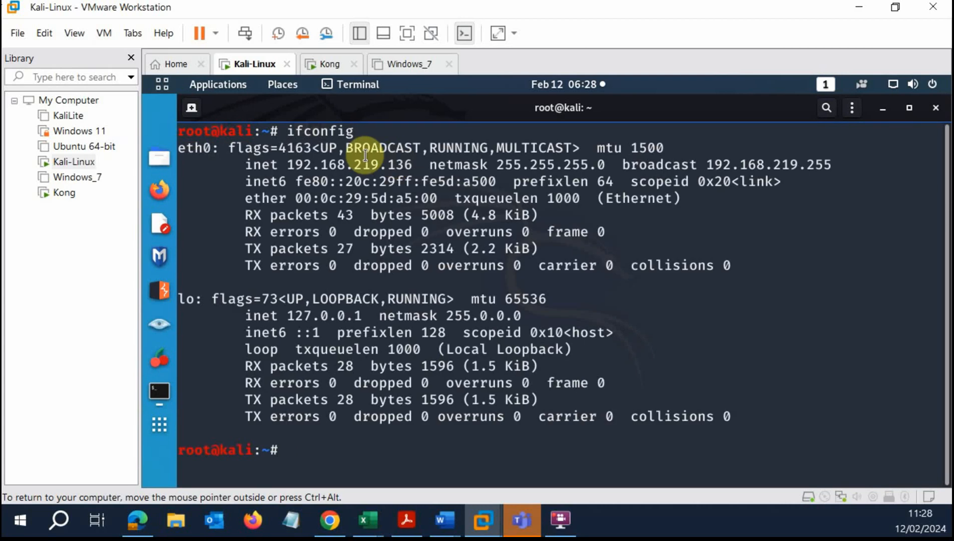
# Copy eth0's address 192.168.219.136 from the output and open a second terminal tab.
pyautogui.moveTo(288, 163); pyautogui.dragTo(417, 165)
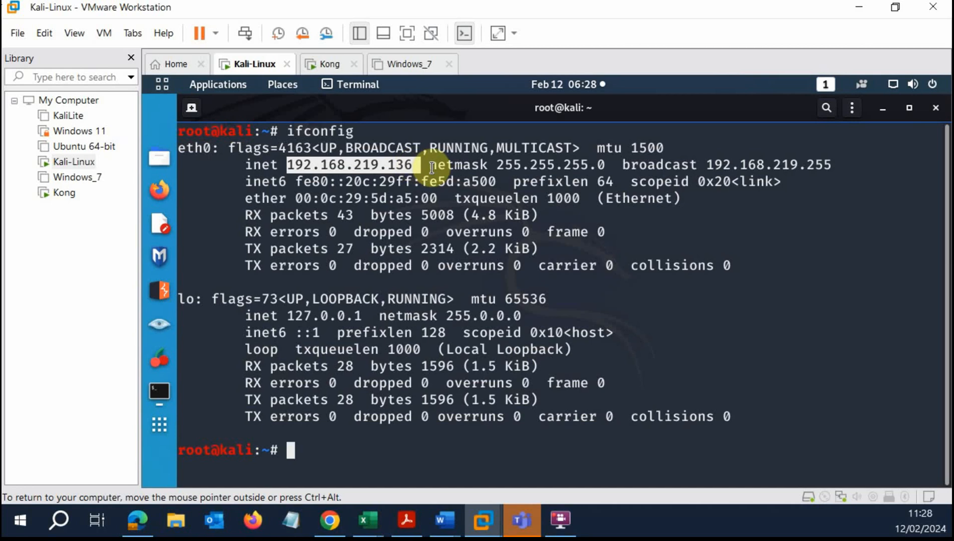
pyautogui.click(429, 165)
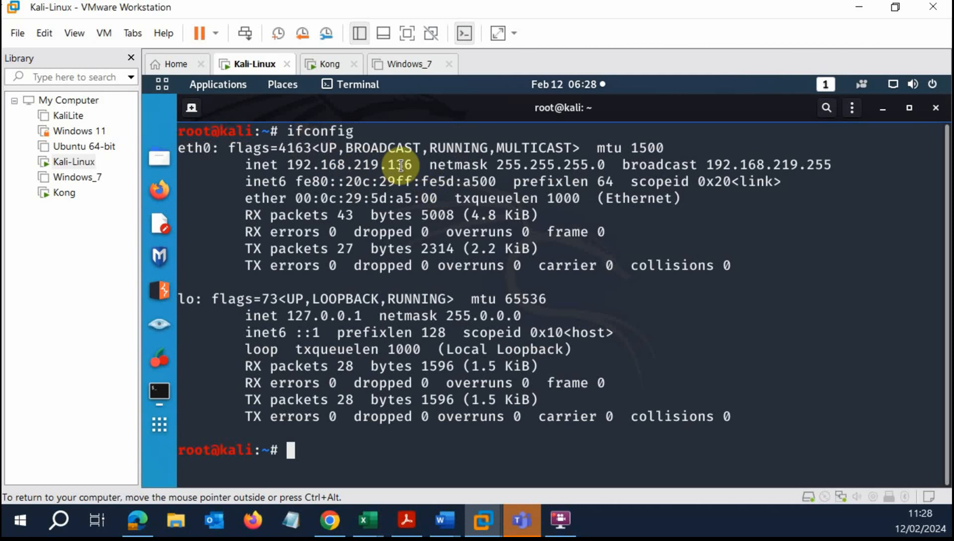
pyautogui.moveTo(420, 164); pyautogui.dragTo(288, 161)
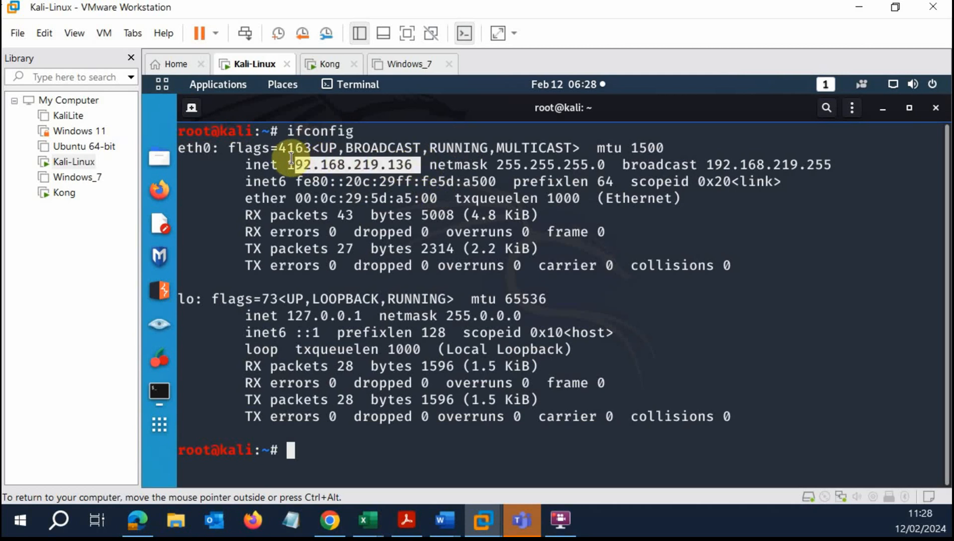
pyautogui.rightClick(315, 162)
pyautogui.click(354, 174)
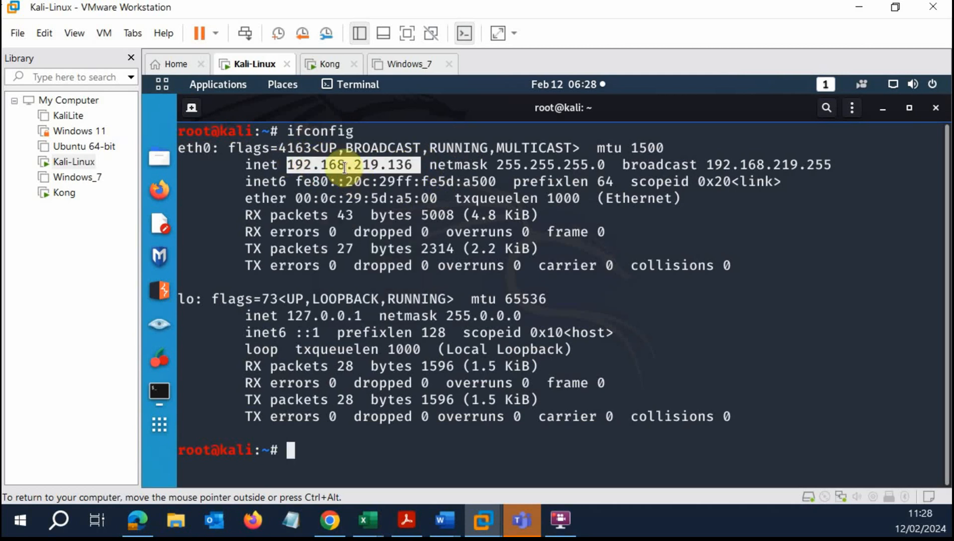
pyautogui.click(191, 107)
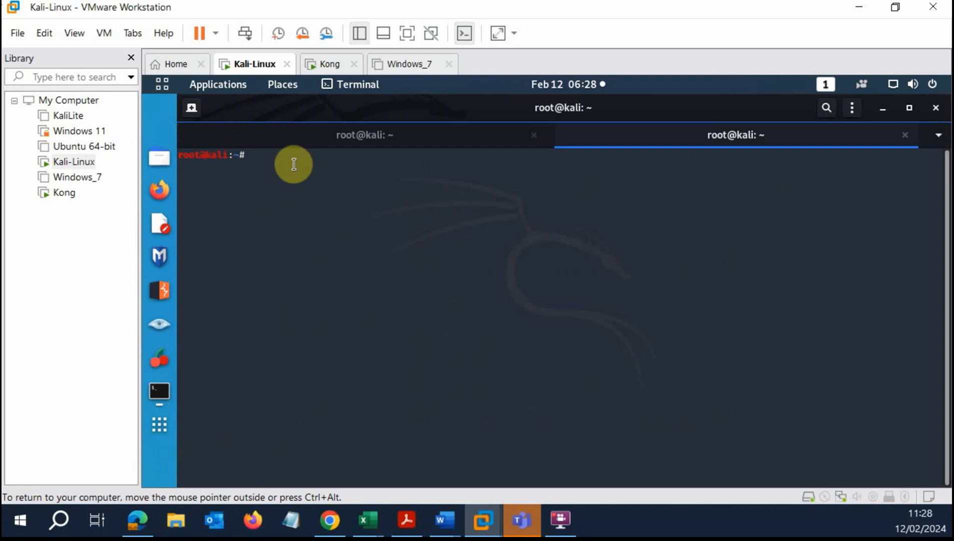
# Run netdiscover -r 192.168.219.0/16 in the new tab to discover hosts.
pyautogui.hotkey('ctrl', '+')
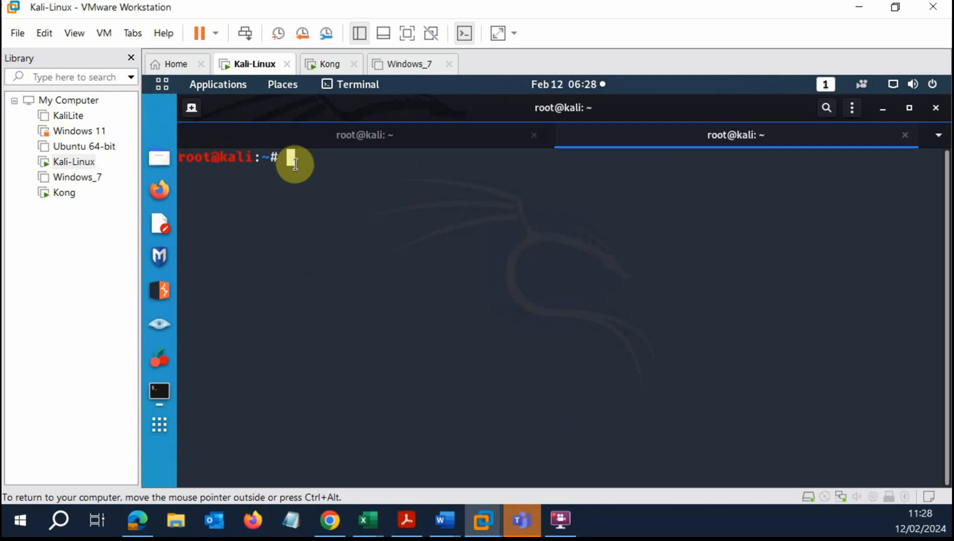
pyautogui.write('net')
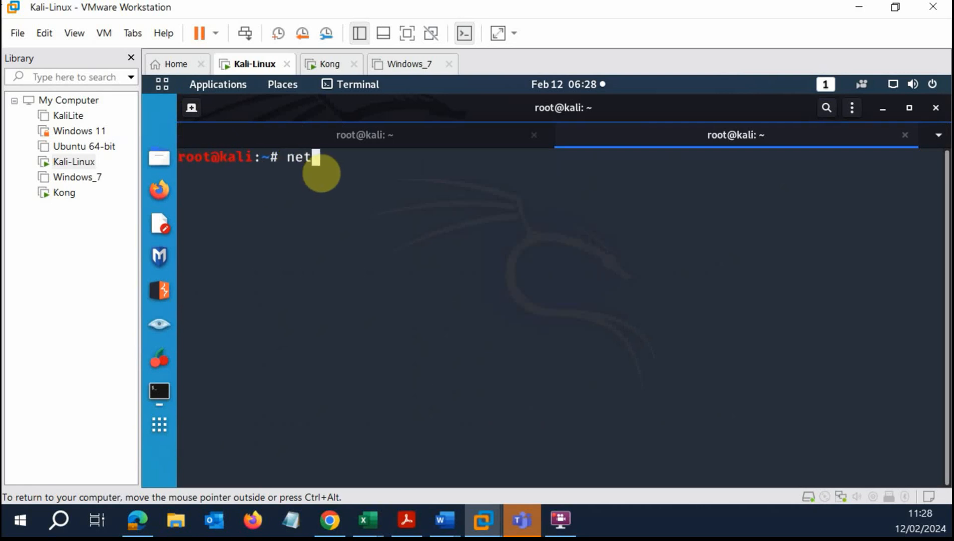
pyautogui.write('disco')
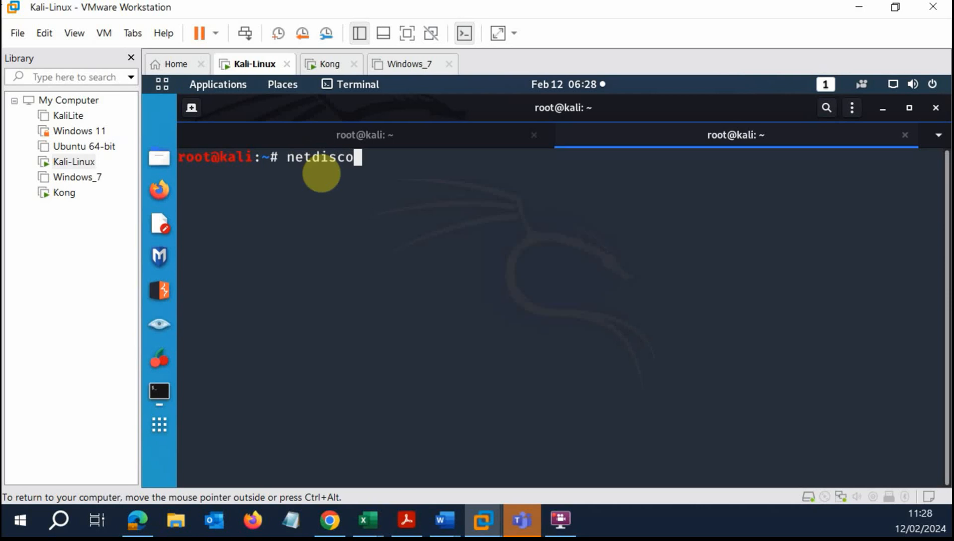
pyautogui.write('ver -r')
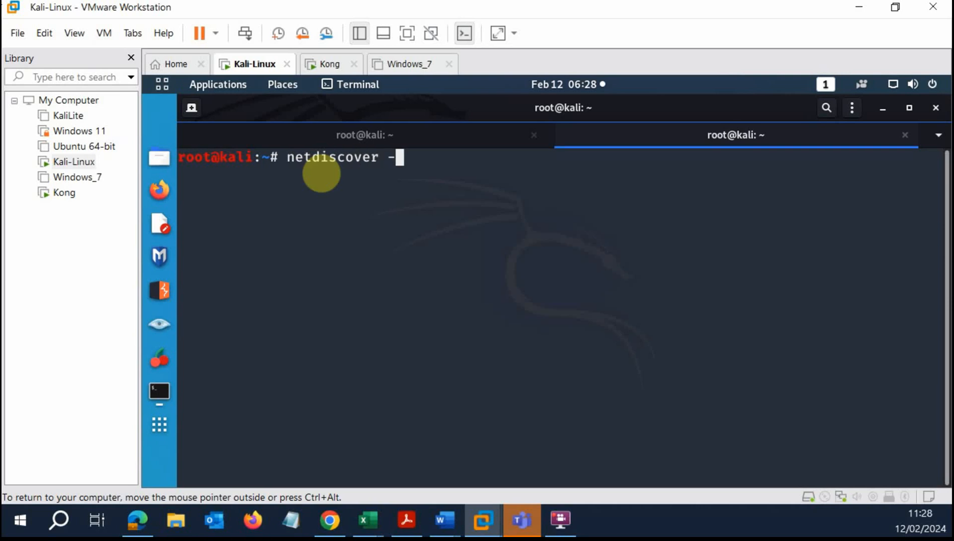
pyautogui.rightClick(414, 161)
pyautogui.click(459, 211)
pyautogui.press('BackSpace')
pyautogui.press('BackSpace')
pyautogui.press('BackSpace')
pyautogui.press('BackSpace')
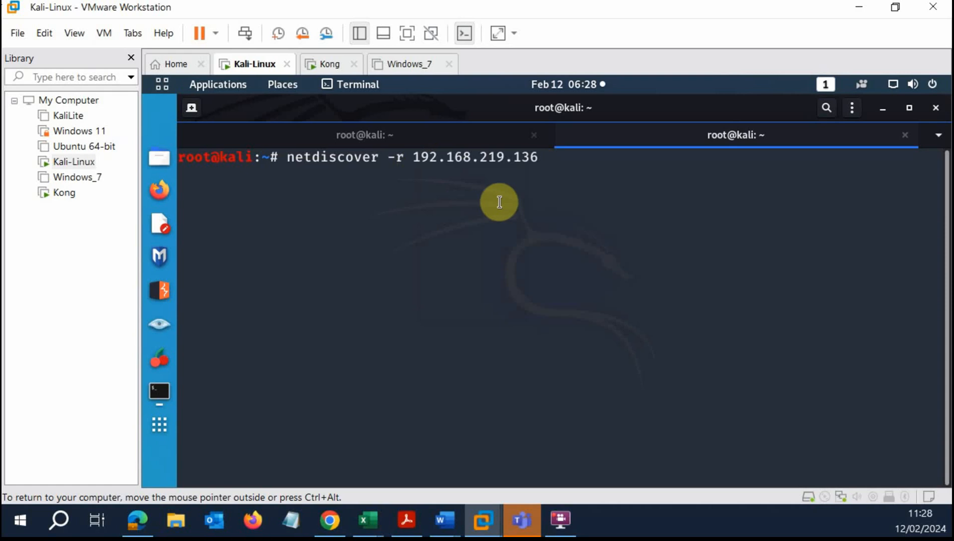
pyautogui.write('0')
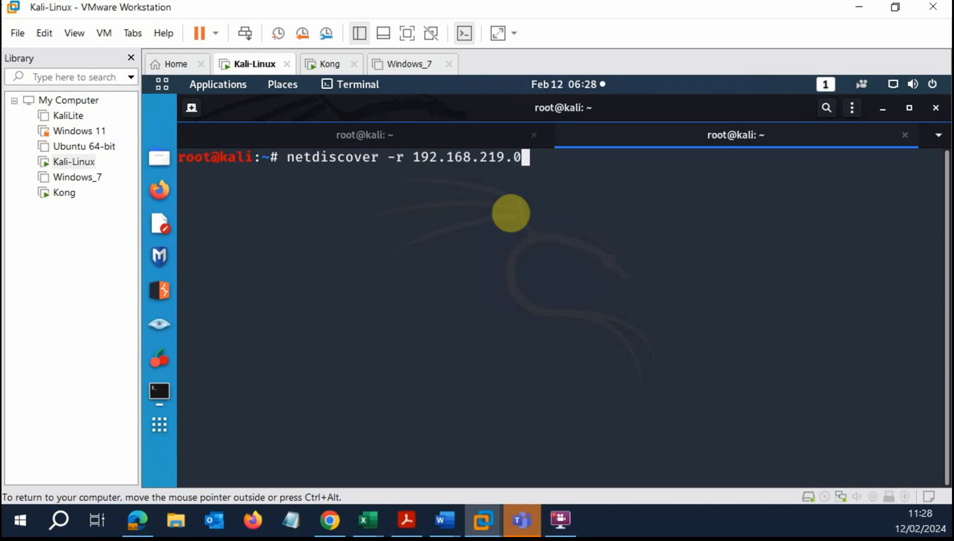
pyautogui.write('/16')
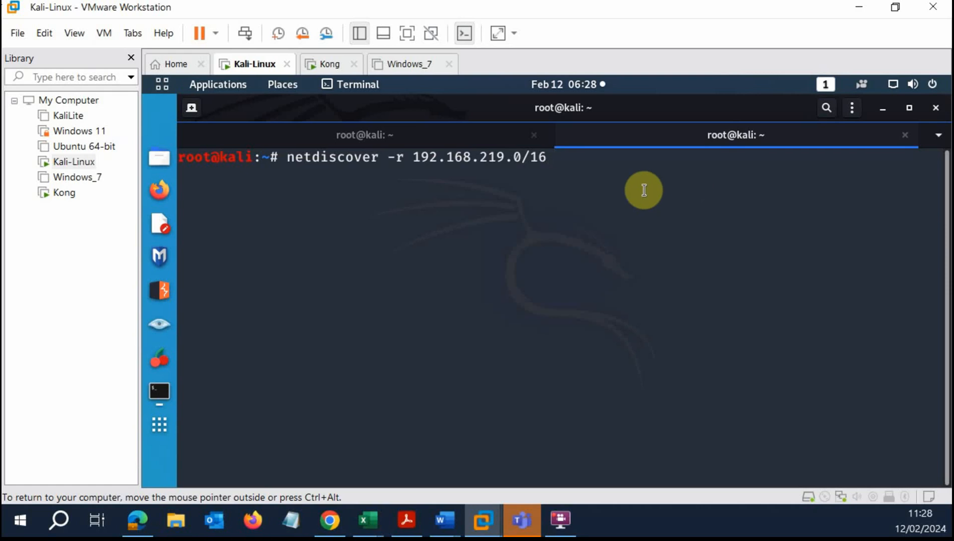
pyautogui.press('Return')
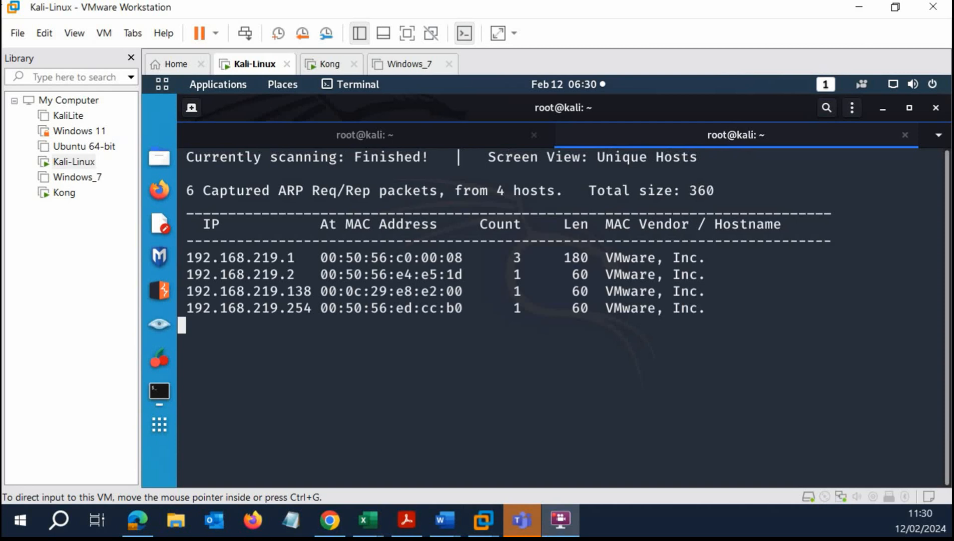
pyautogui.click(557, 334)
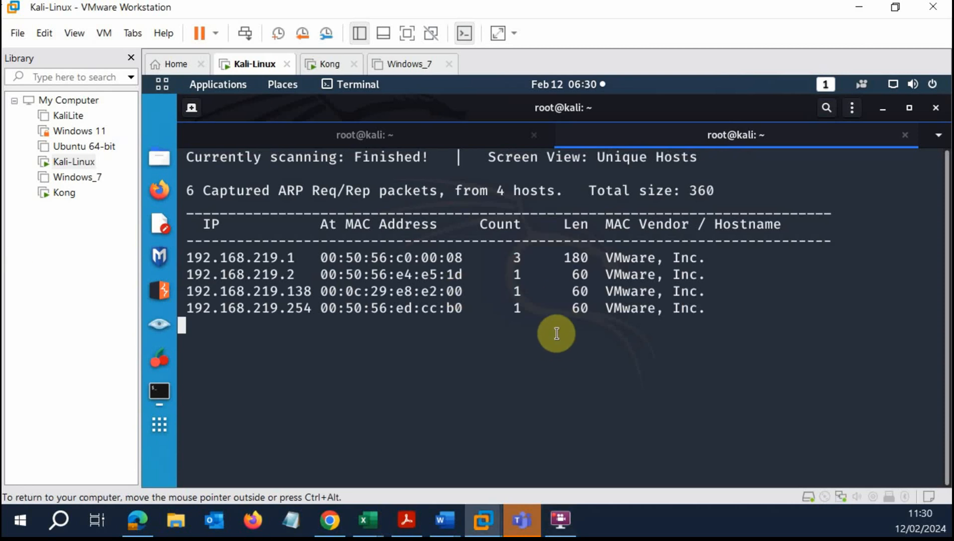
pyautogui.moveTo(313, 291); pyautogui.dragTo(186, 288)
pyautogui.click(293, 298)
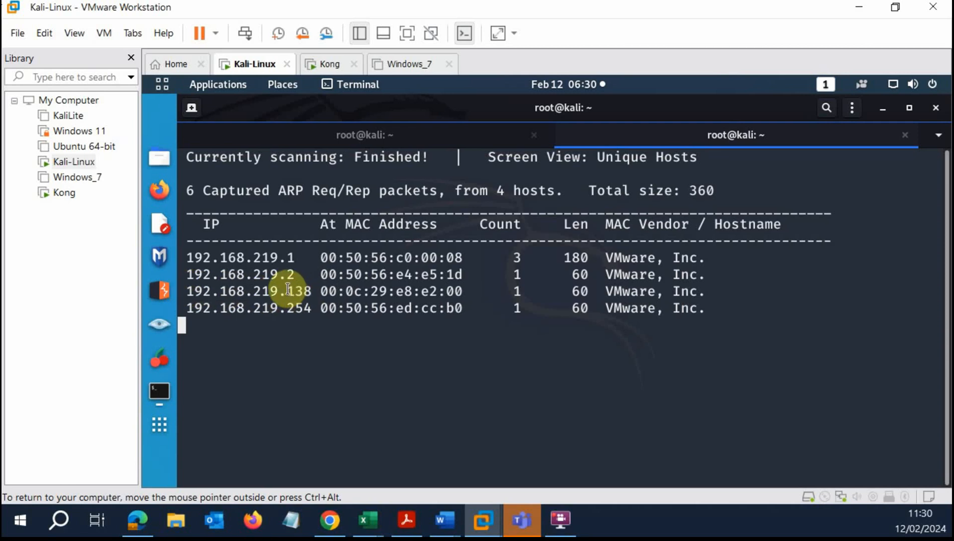
pyautogui.moveTo(288, 289); pyautogui.dragTo(311, 290)
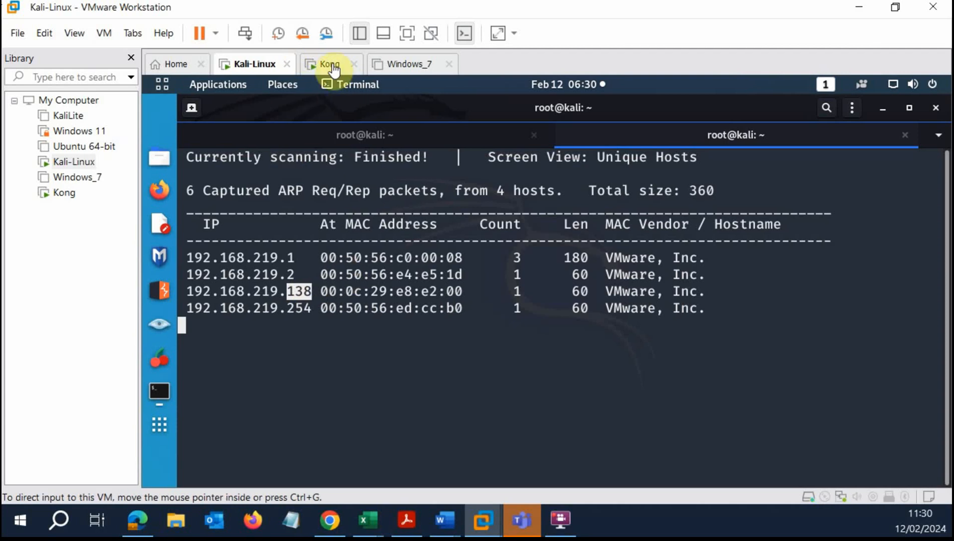
pyautogui.click(318, 306)
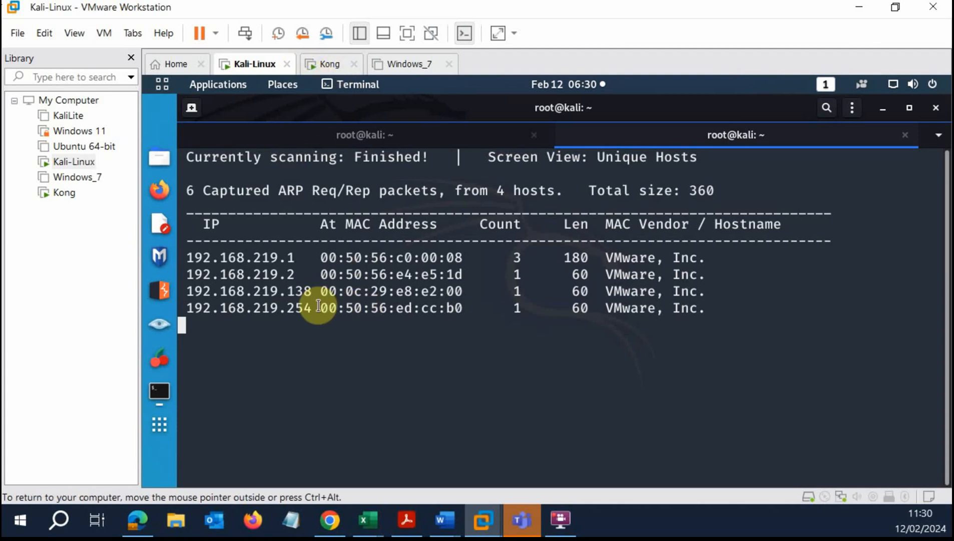
pyautogui.moveTo(296, 257); pyautogui.dragTo(181, 256)
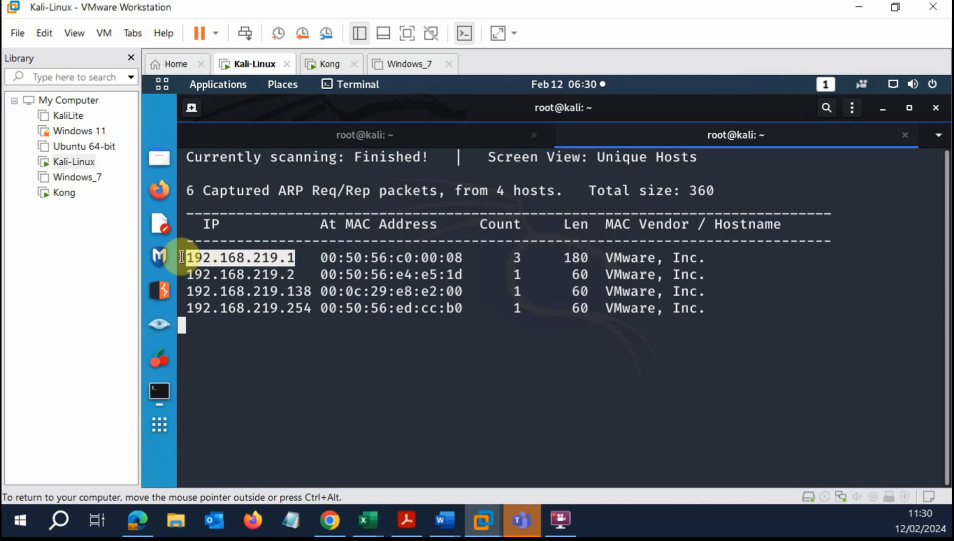
pyautogui.click(298, 308)
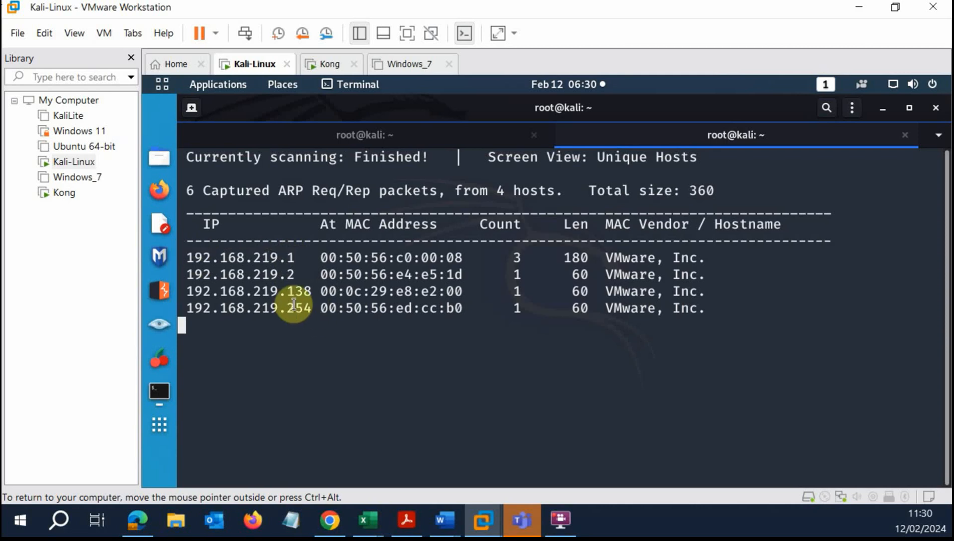
pyautogui.moveTo(184, 304); pyautogui.dragTo(320, 311)
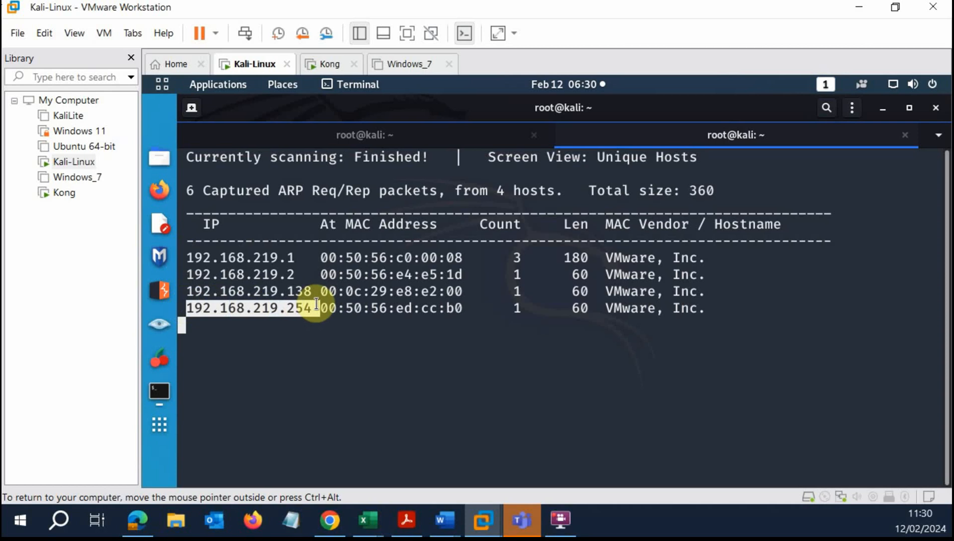
pyautogui.moveTo(296, 274); pyautogui.dragTo(187, 274)
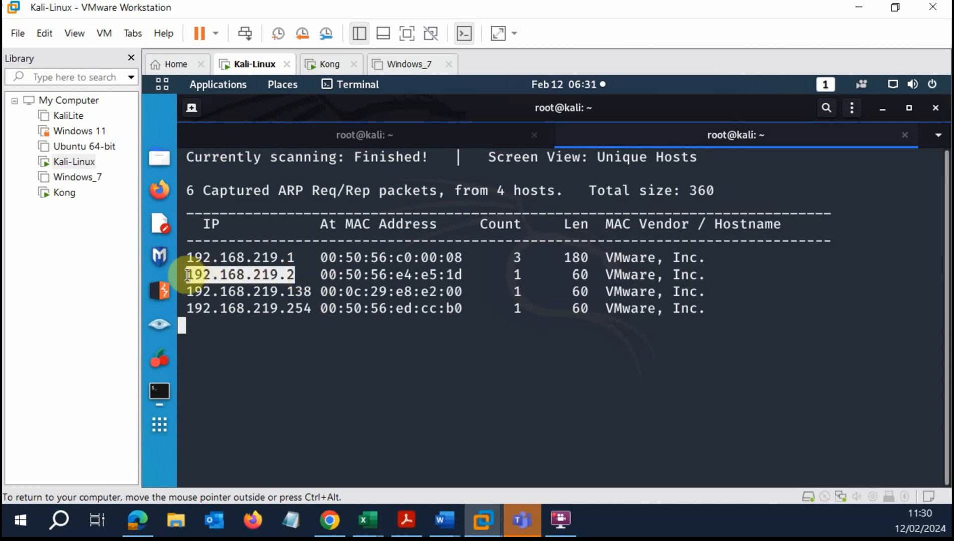
pyautogui.moveTo(313, 290)
pyautogui.mouseDown()
pyautogui.moveTo(195, 289)
pyautogui.moveTo(313, 288)
pyautogui.mouseUp()
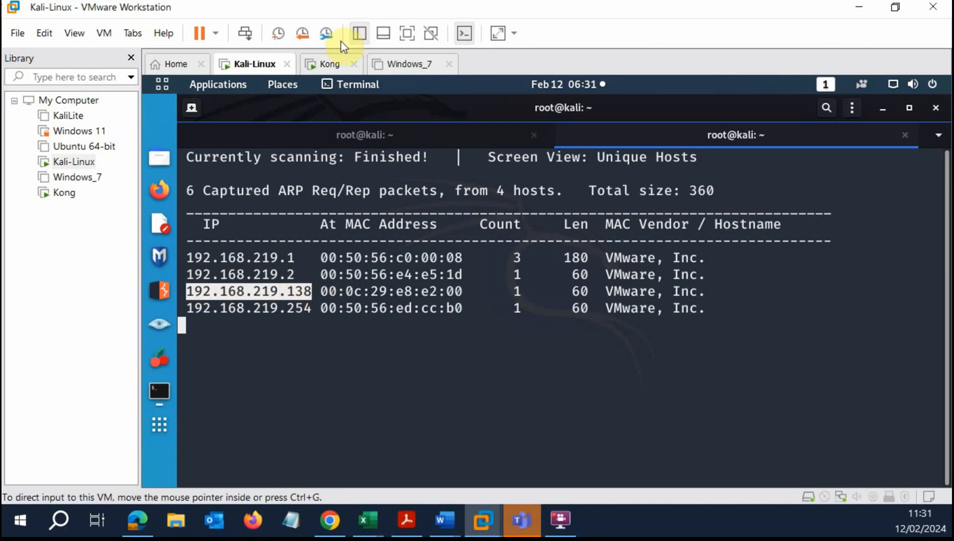
# Log in to Kong's Ubuntu desktop as root, accepting the privileged-session warning.
pyautogui.click(332, 64)
pyautogui.click(533, 232)
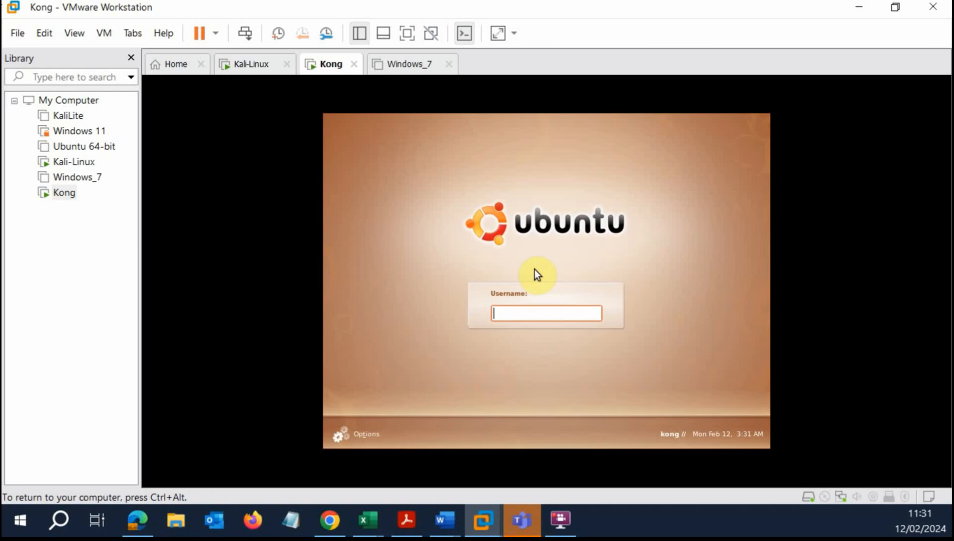
pyautogui.click(550, 312)
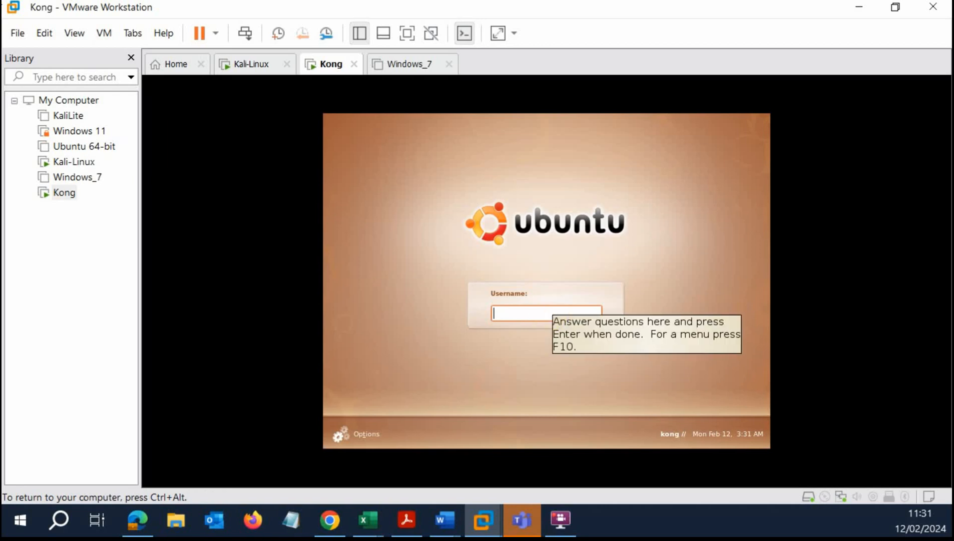
pyautogui.write('root')
pyautogui.press('Return')
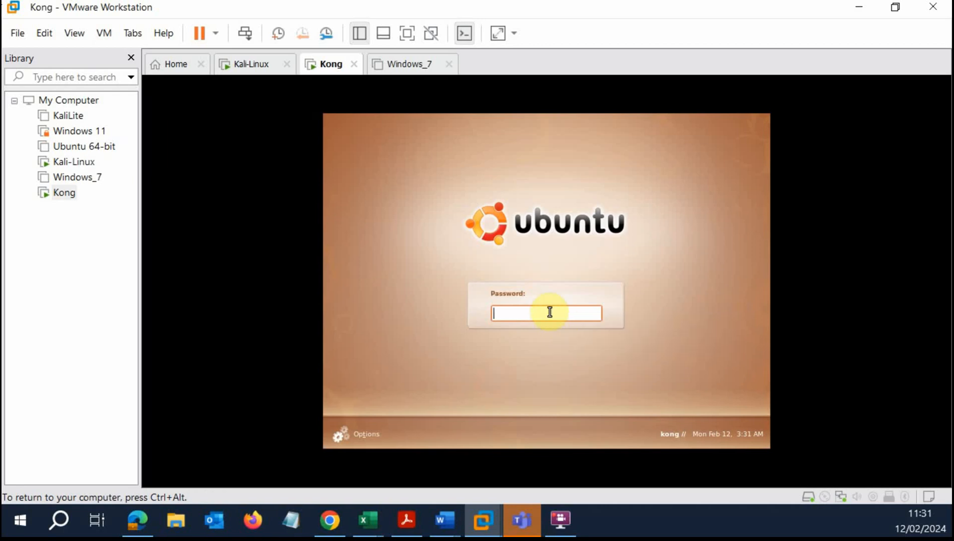
pyautogui.write('toor')
pyautogui.press('Return')
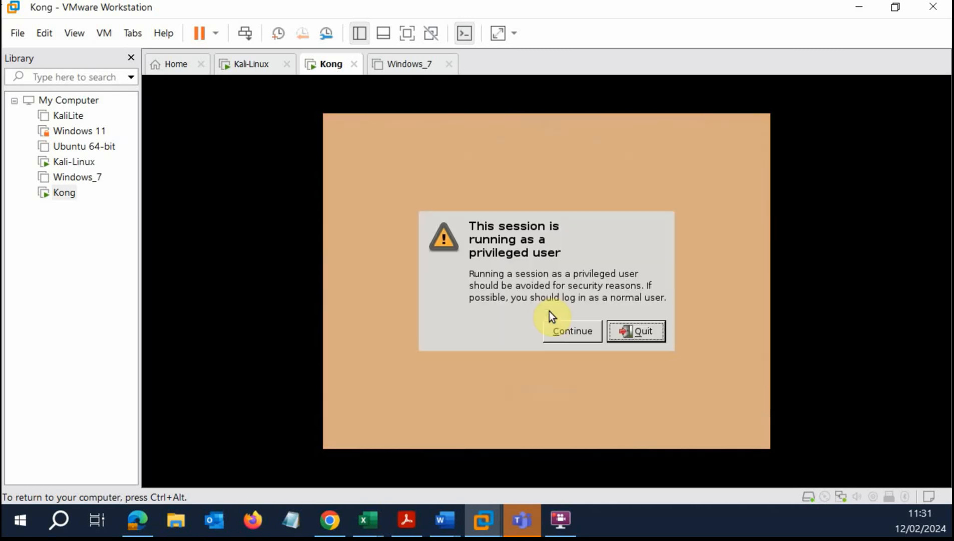
pyautogui.click(591, 337)
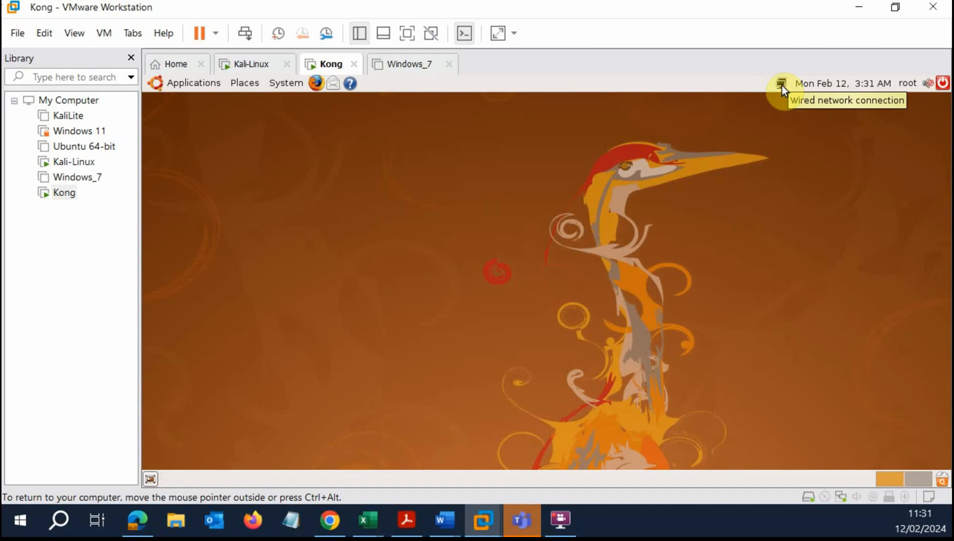
pyautogui.click(217, 84)
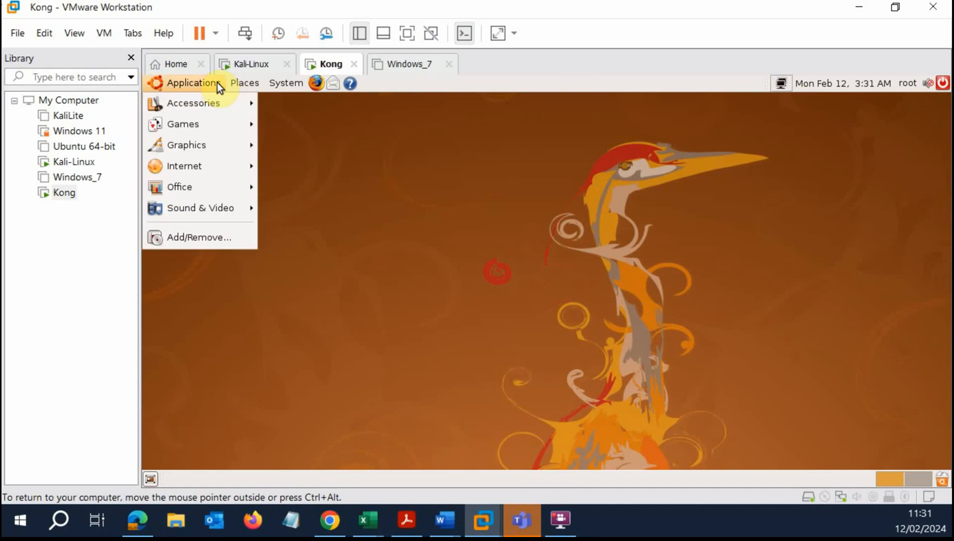
# Run ifconfig in a Kong terminal and confirm its address 192.168.219.138.
pyautogui.moveTo(224, 100)
pyautogui.click(335, 251)
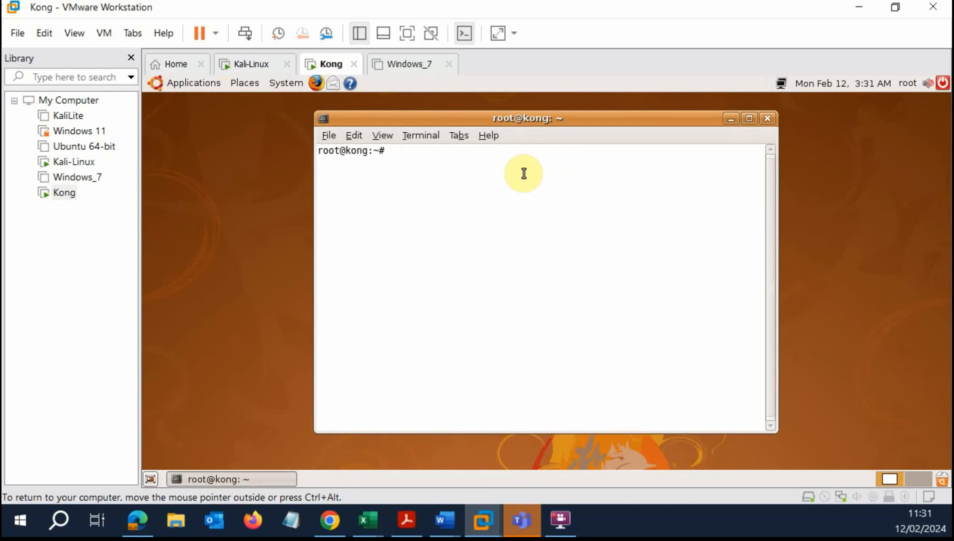
pyautogui.write('ifconfig')
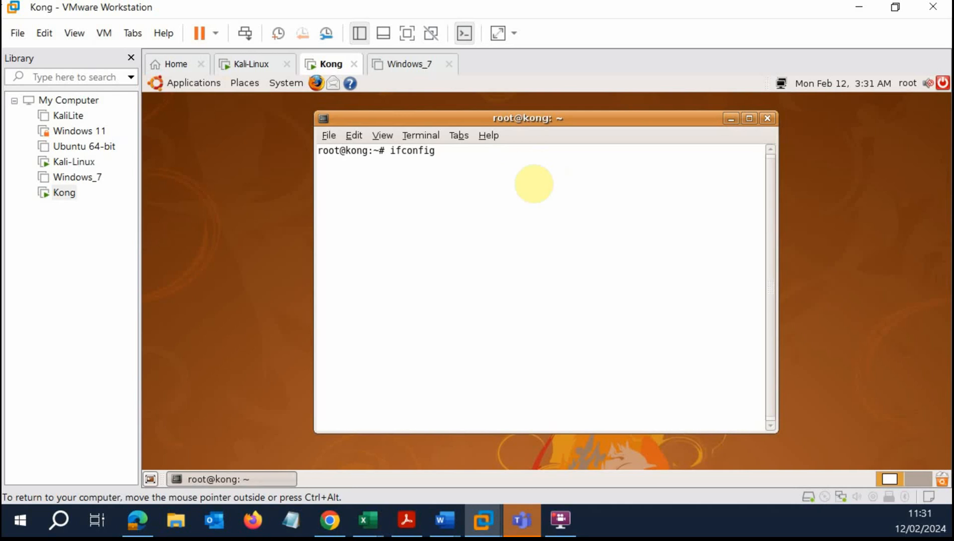
pyautogui.press('Return')
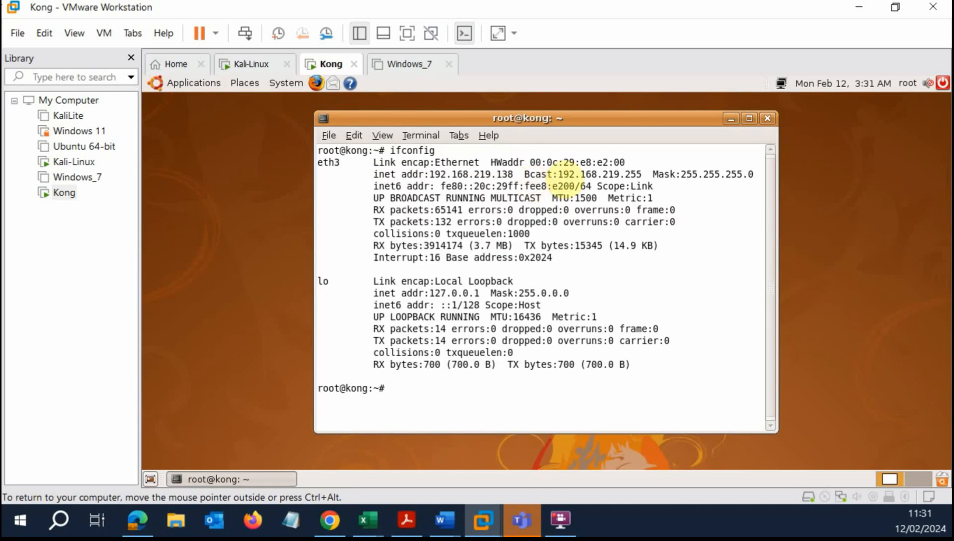
pyautogui.moveTo(524, 174); pyautogui.dragTo(430, 170)
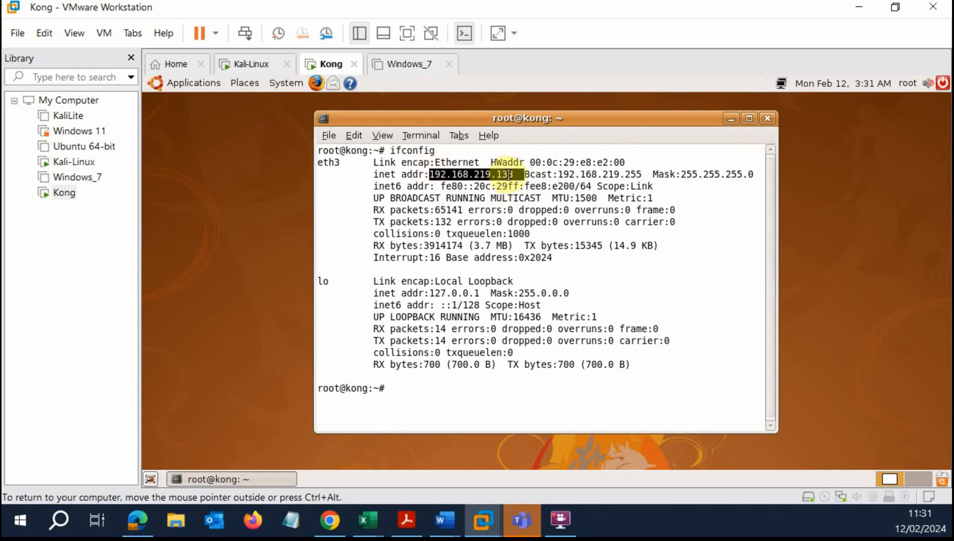
# Copy 192.168.219.138 from Kali's netdiscover results and return to the first terminal tab.
pyautogui.click(251, 63)
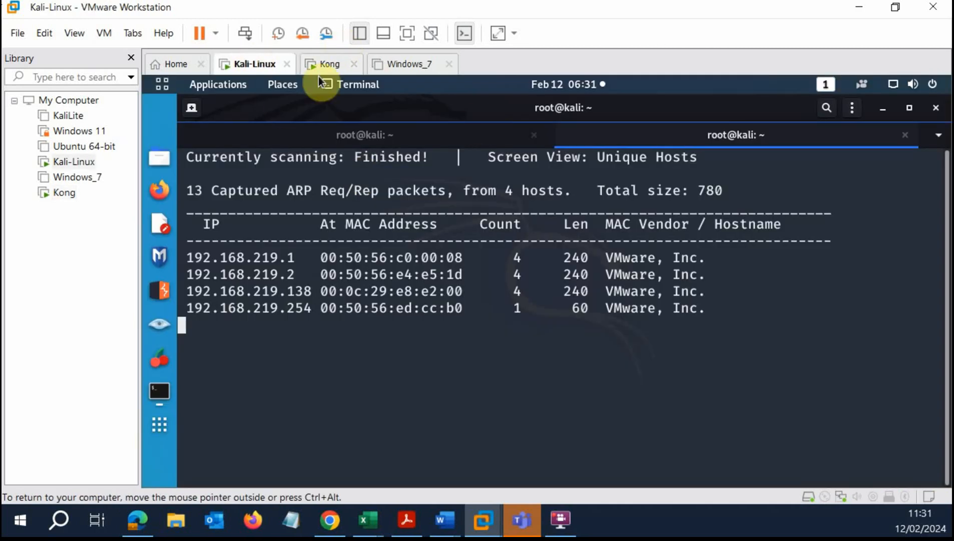
pyautogui.moveTo(312, 291); pyautogui.dragTo(187, 291)
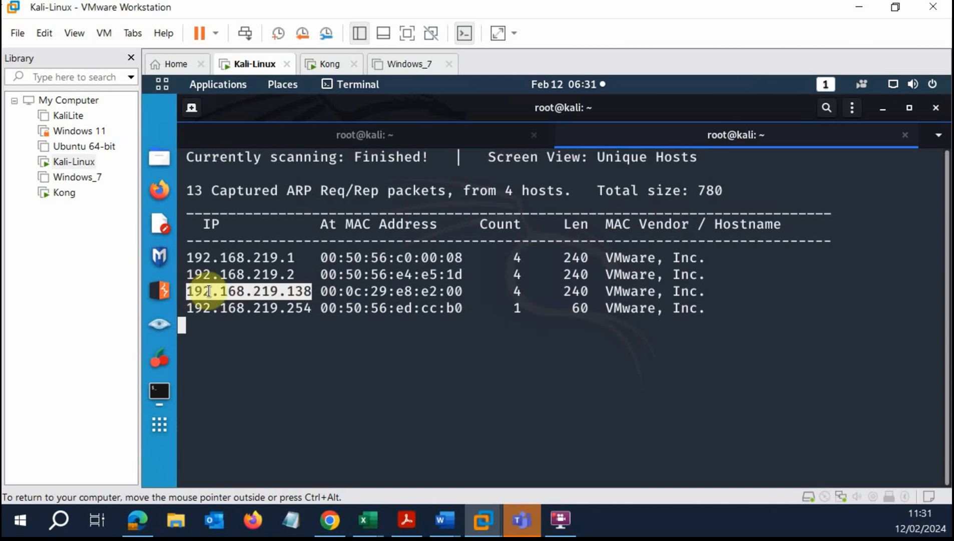
pyautogui.rightClick(209, 291)
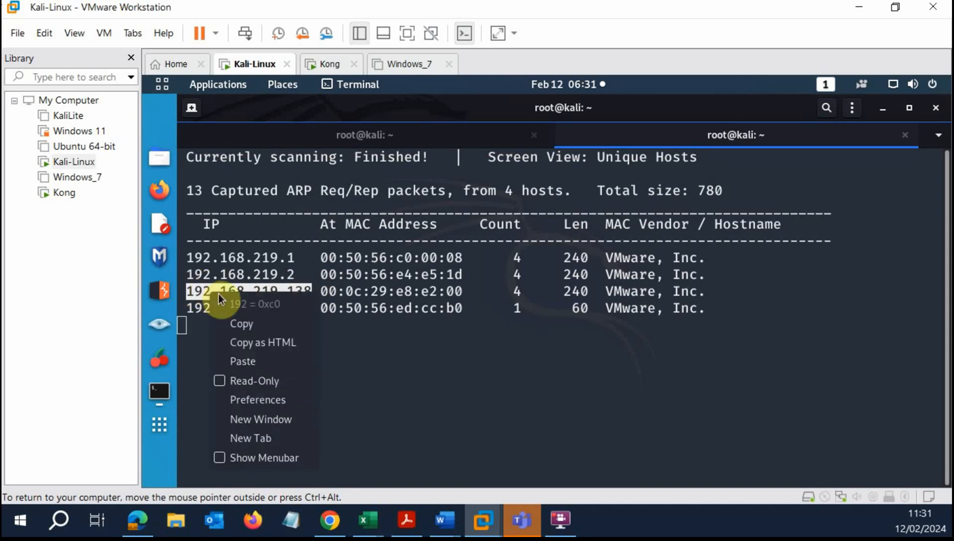
pyautogui.click(243, 322)
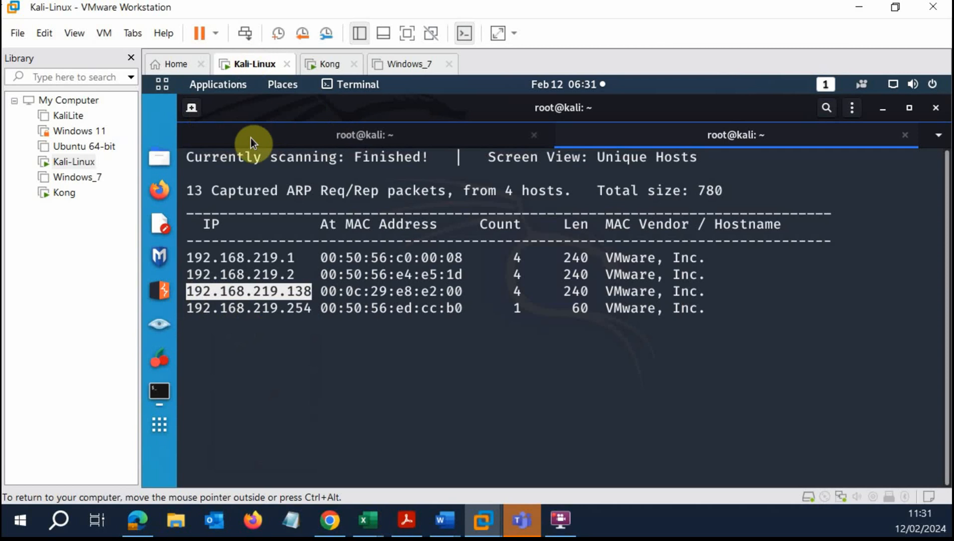
pyautogui.click(238, 132)
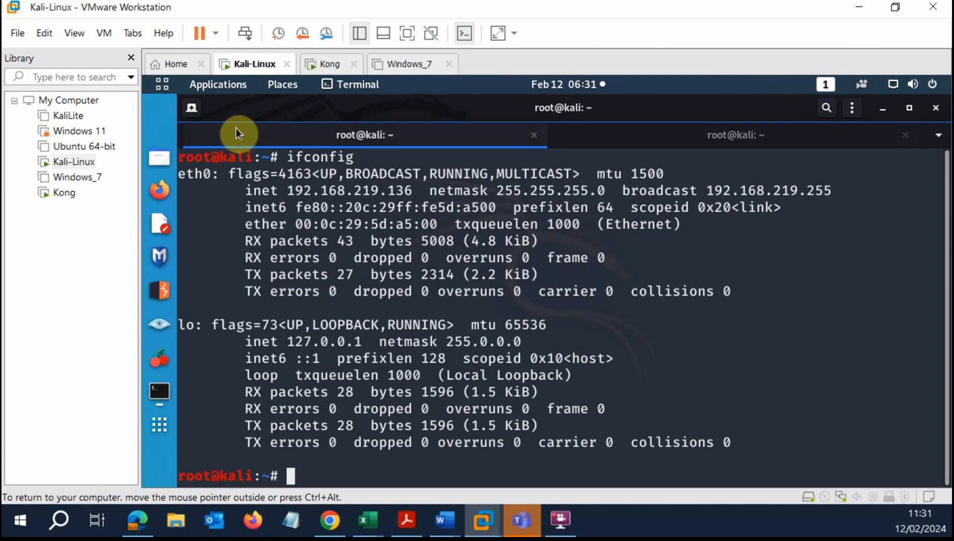
# Run openvas-start in a new Kali terminal tab with enlarged text.
pyautogui.click(193, 109)
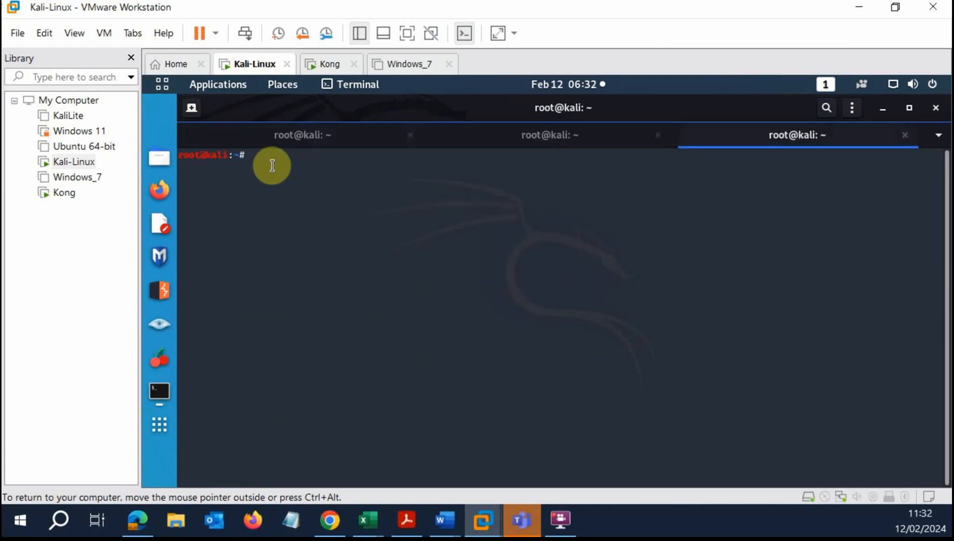
pyautogui.hotkey('ctrl', '+')
pyautogui.hotkey('ctrl', '+')
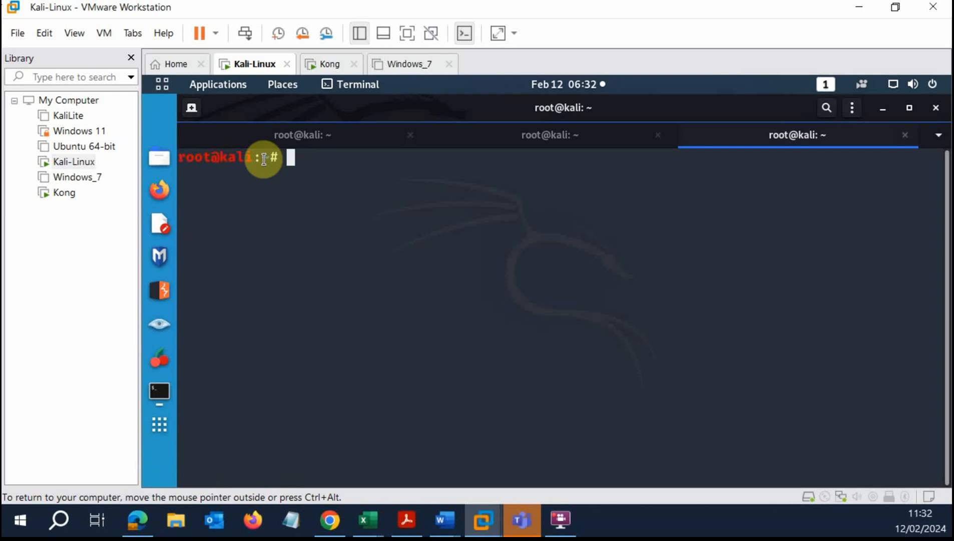
pyautogui.write('openva')
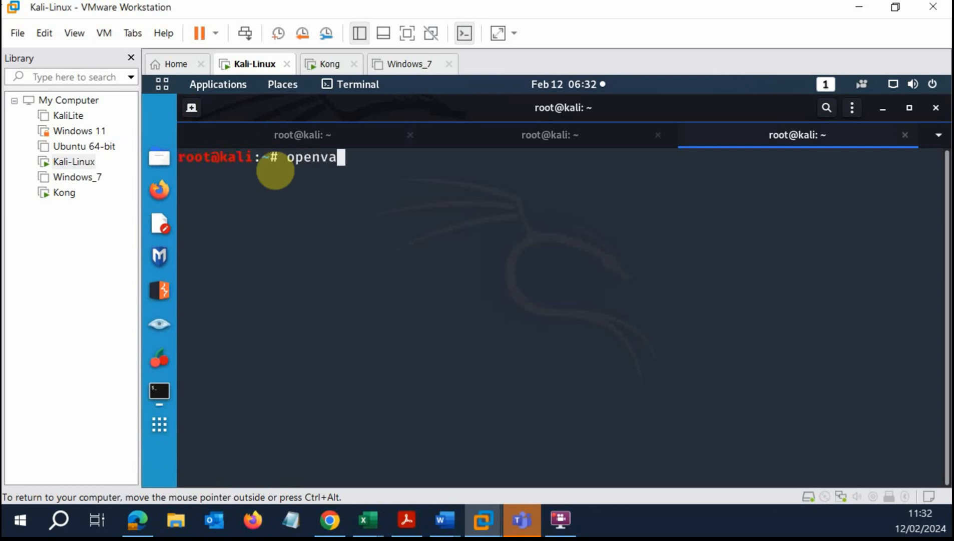
pyautogui.write('s-start')
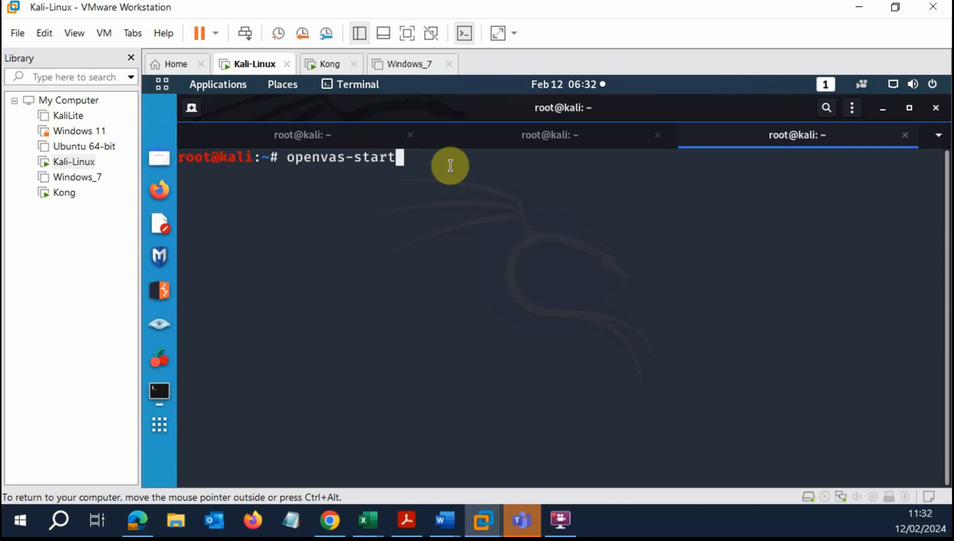
pyautogui.press('Return')
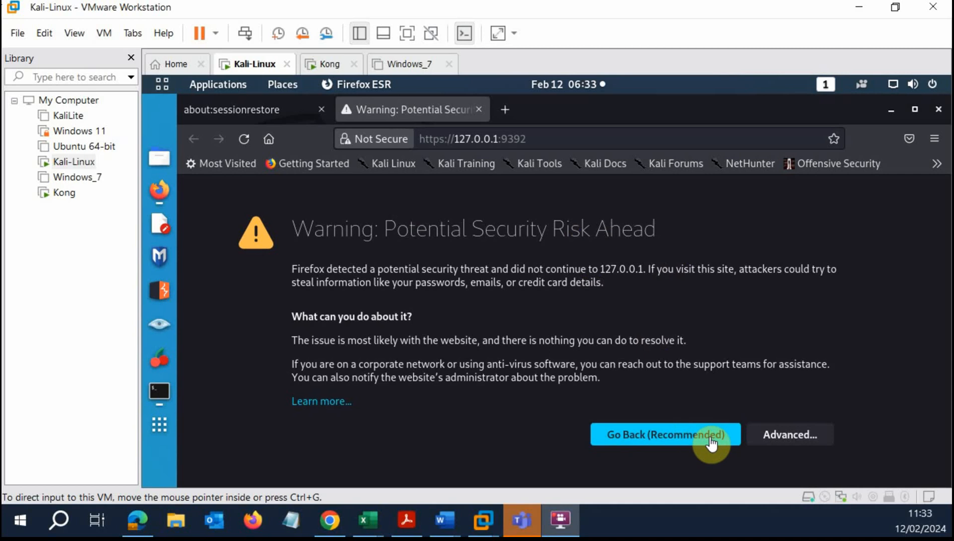
# Accept the certificate risk, log in to Greenbone and look over the dashboard.
pyautogui.click(800, 440)
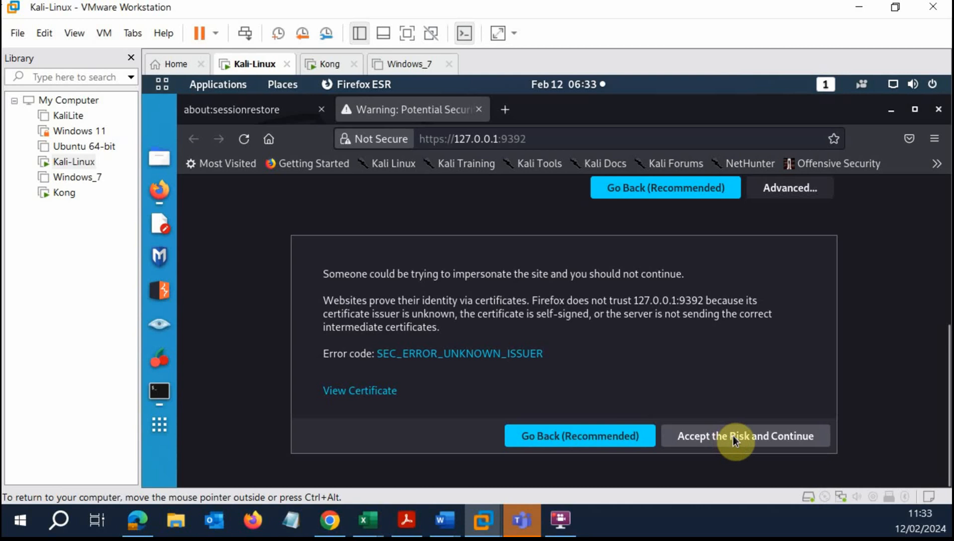
pyautogui.click(771, 437)
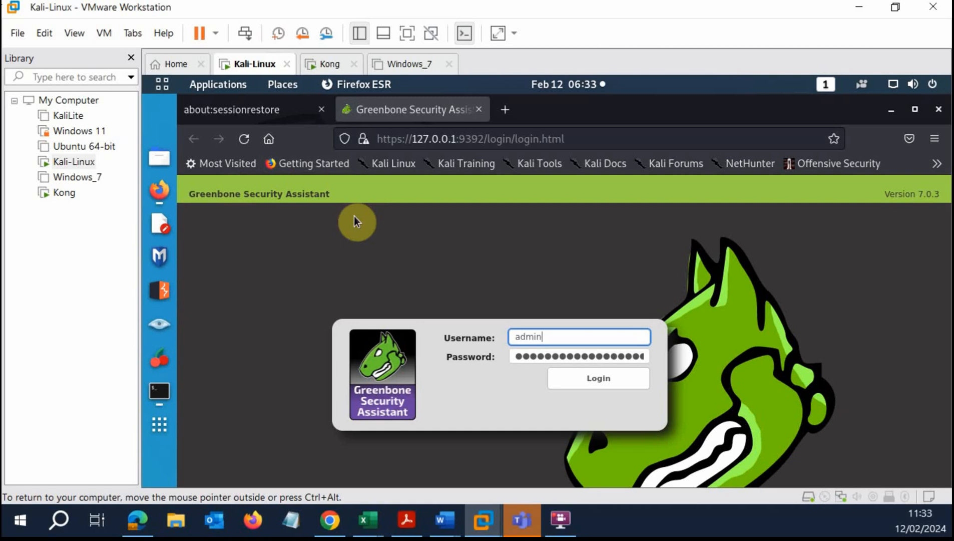
pyautogui.click(581, 378)
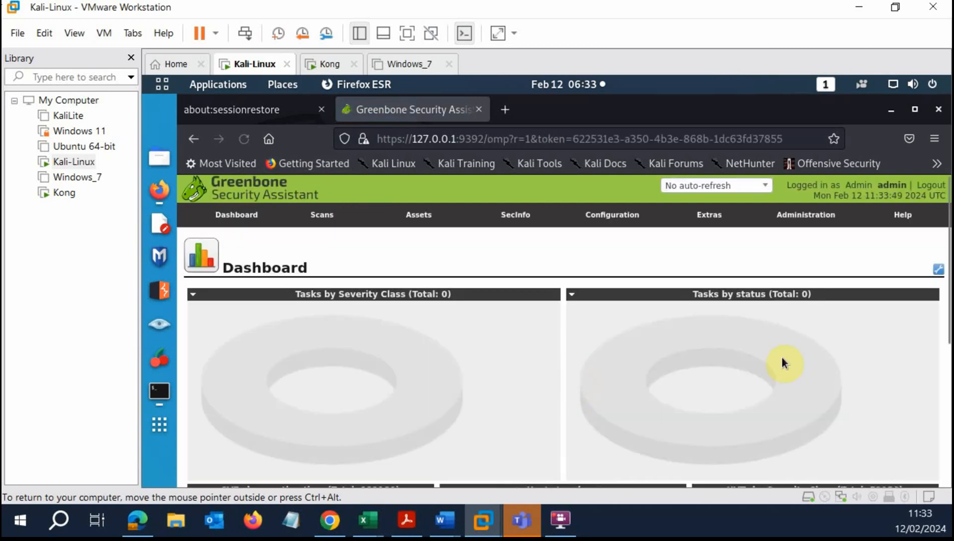
pyautogui.scroll(-3, 781, 357)
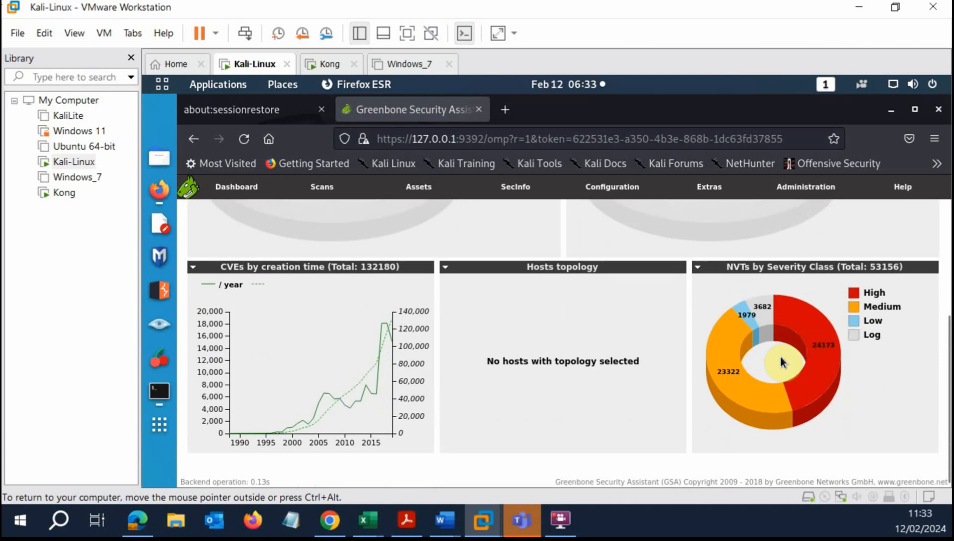
pyautogui.scroll(3, 780, 357)
pyautogui.moveTo(806, 187)
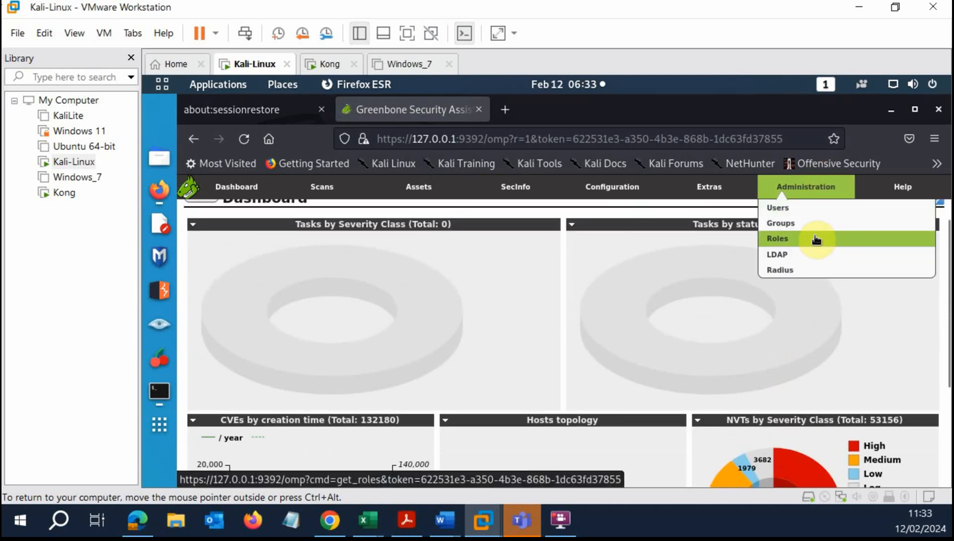
pyautogui.scroll(-3, 816, 239)
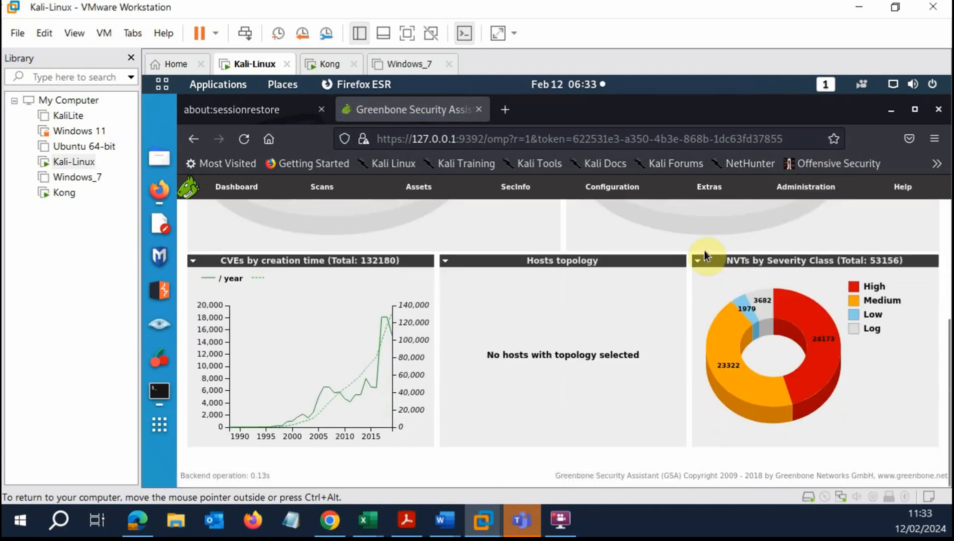
pyautogui.scroll(4, 610, 245)
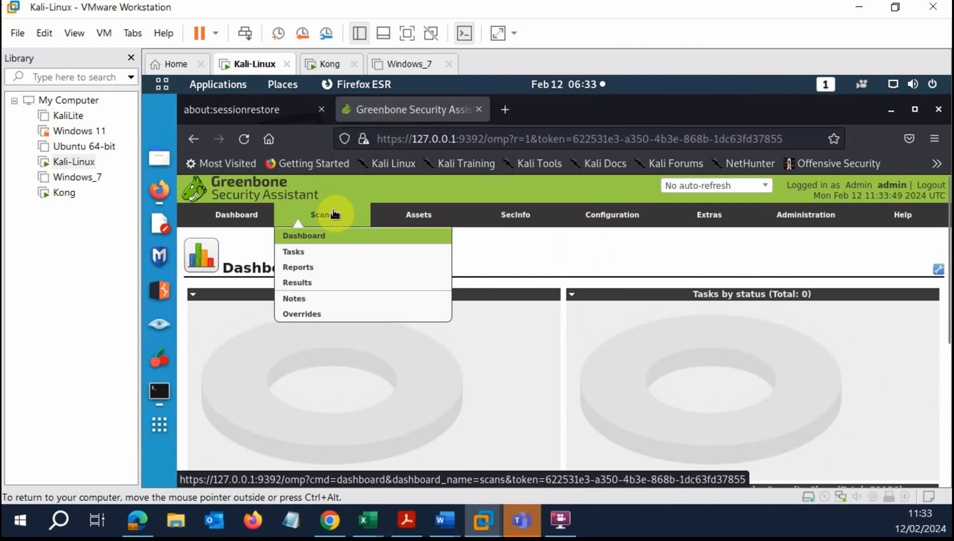
pyautogui.moveTo(328, 217)
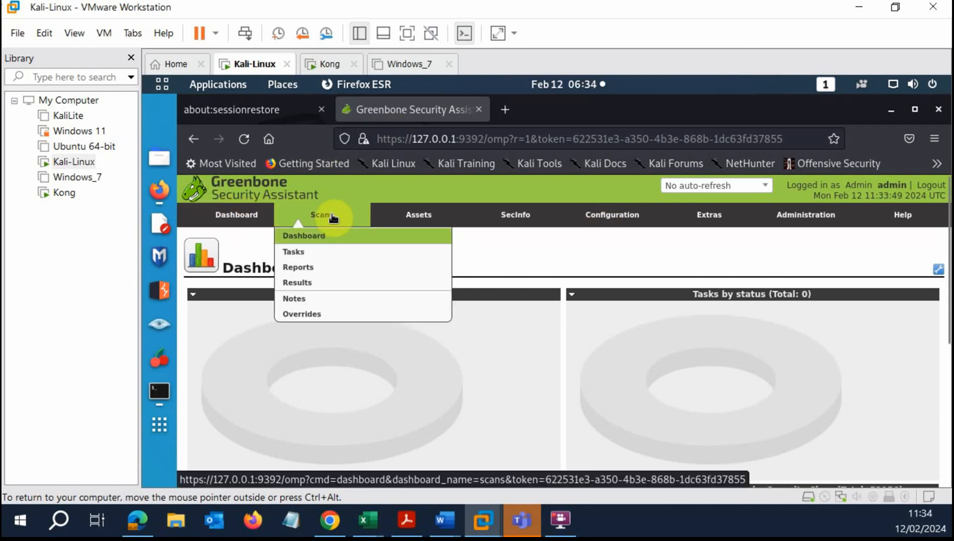
# Go to Scans > Tasks, dismiss the welcome box and start the Task Wizard.
pyautogui.click(310, 253)
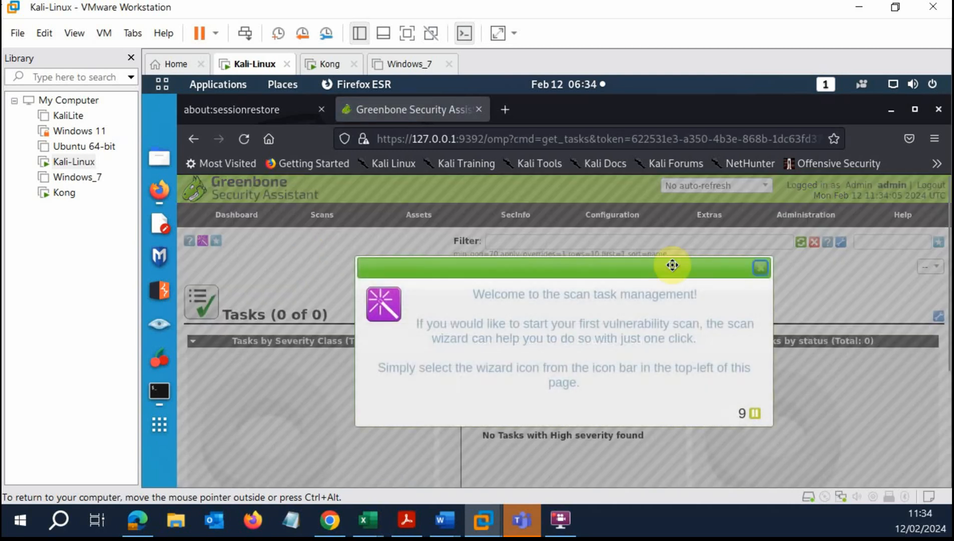
pyautogui.click(759, 269)
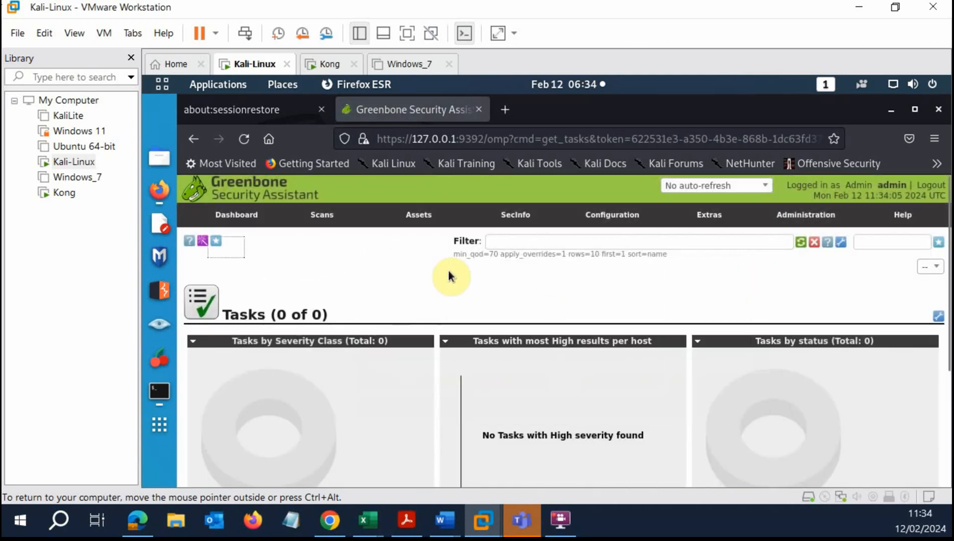
pyautogui.scroll(-3, 465, 270)
pyautogui.scroll(3, 479, 273)
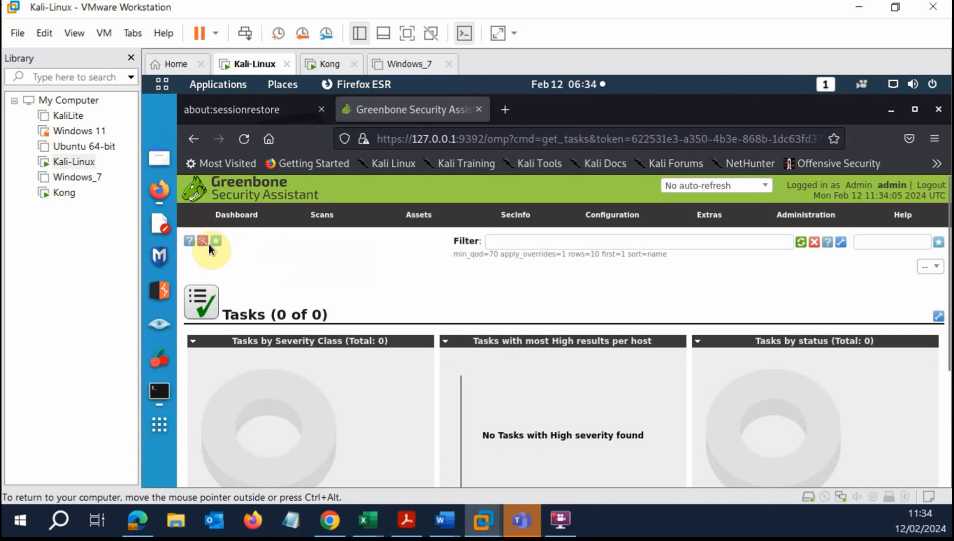
pyautogui.moveTo(204, 241)
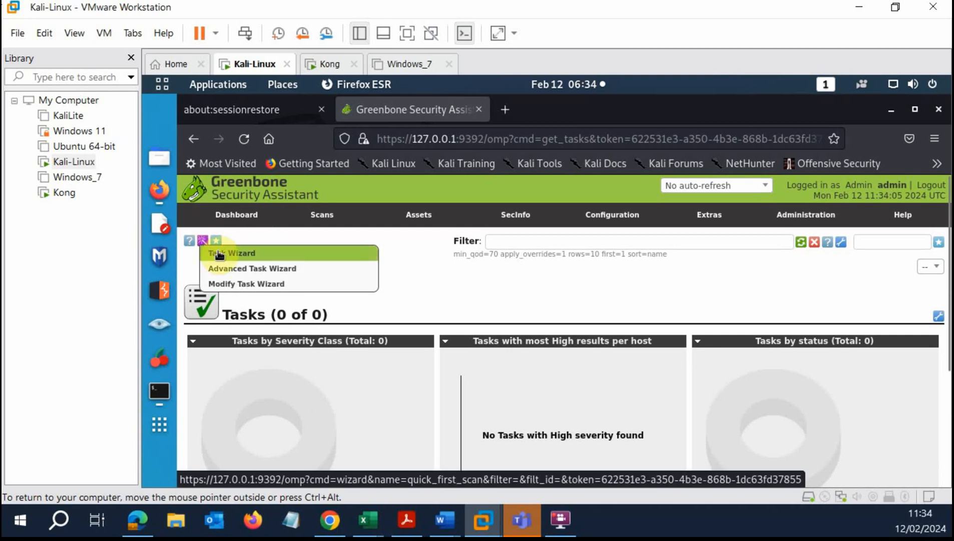
pyautogui.click(219, 254)
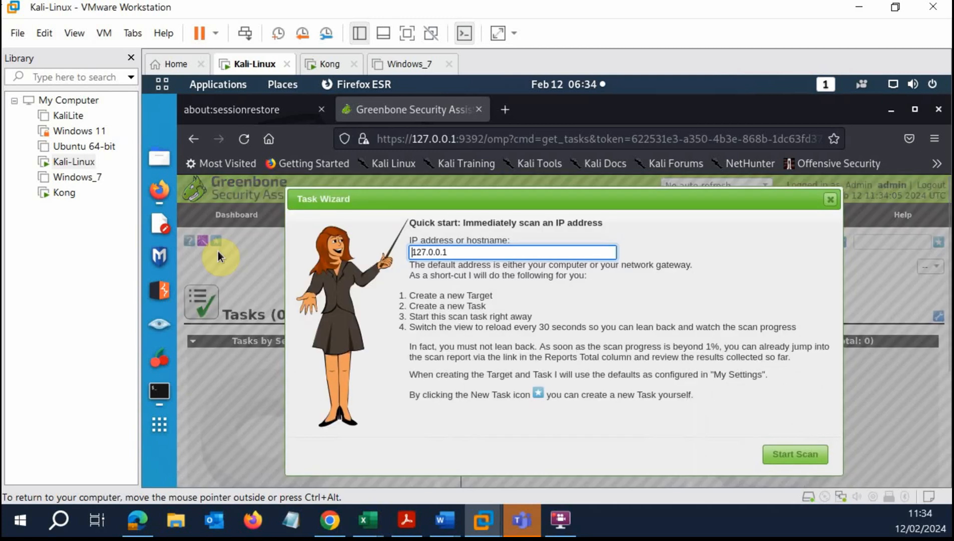
# Replace the wizard's 127.0.0.1 target with 192.168.219.138, checking it against Kong's address.
pyautogui.click(472, 251)
pyautogui.moveTo(485, 252); pyautogui.dragTo(400, 250)
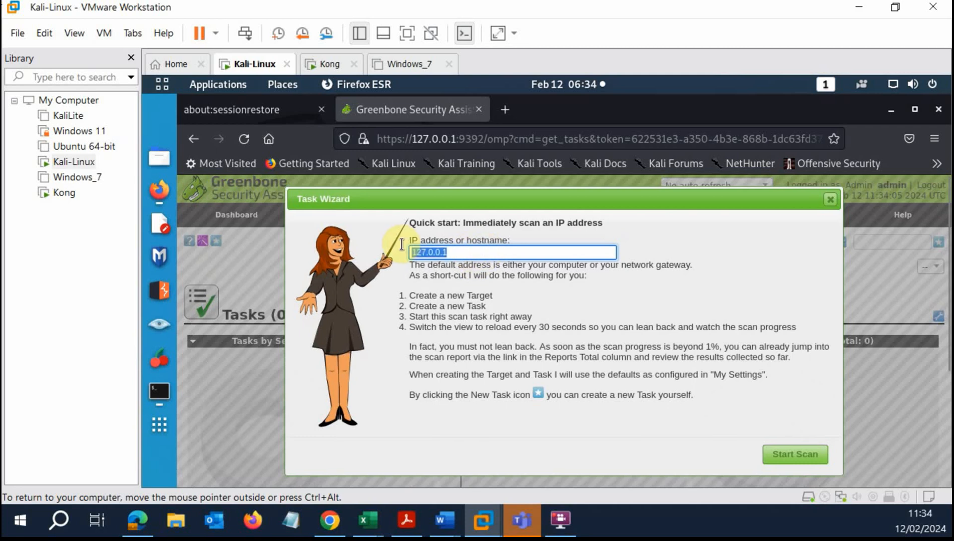
pyautogui.click(487, 254)
pyautogui.moveTo(486, 254); pyautogui.dragTo(407, 249)
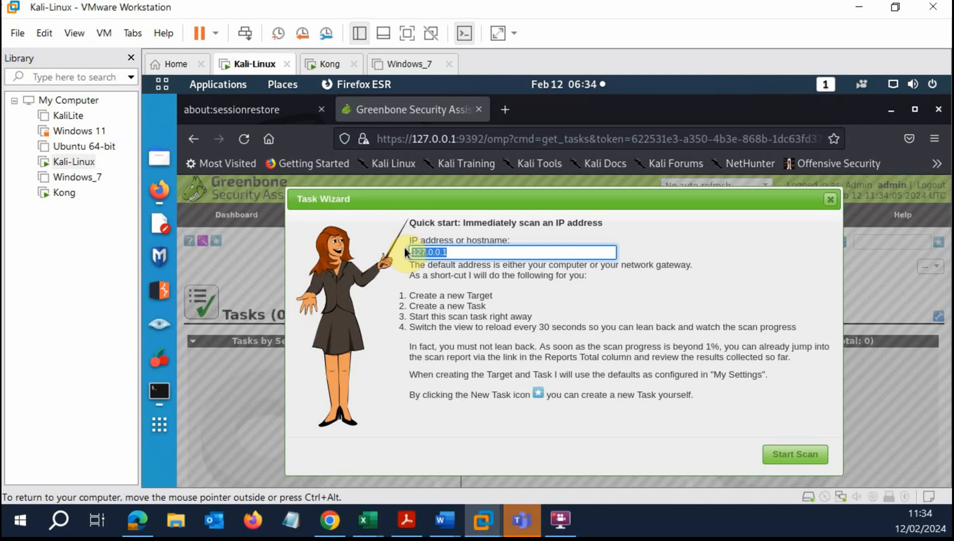
pyautogui.moveTo(481, 252); pyautogui.dragTo(403, 250)
pyautogui.click(491, 251)
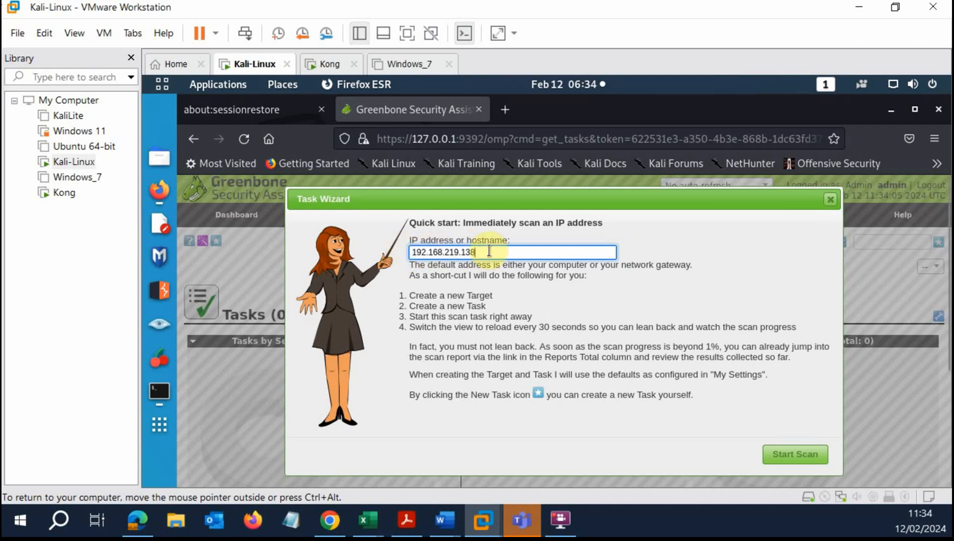
pyautogui.moveTo(489, 250); pyautogui.dragTo(405, 248)
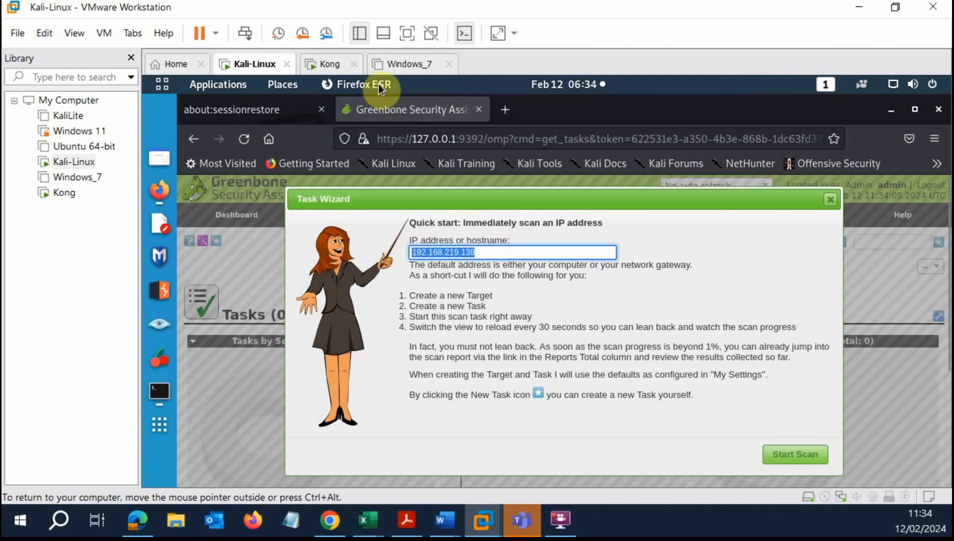
pyautogui.click(330, 62)
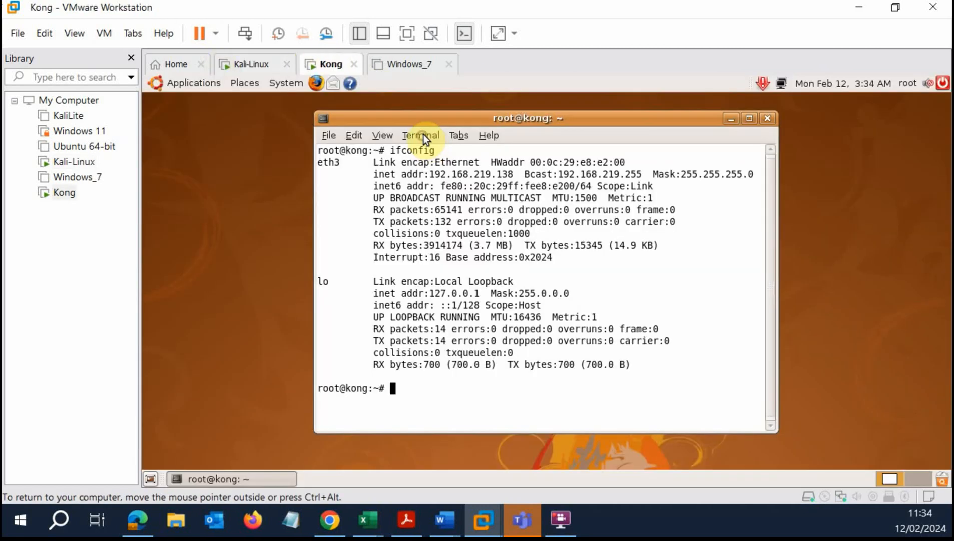
pyautogui.click(267, 65)
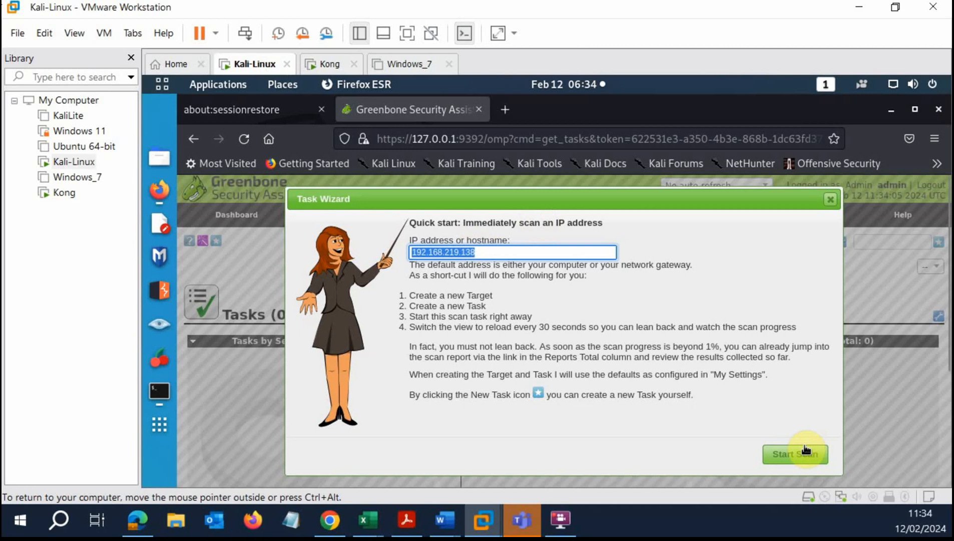
# Start the wizard's scan and watch the 192.168.219.138 task appear as running.
pyautogui.click(799, 455)
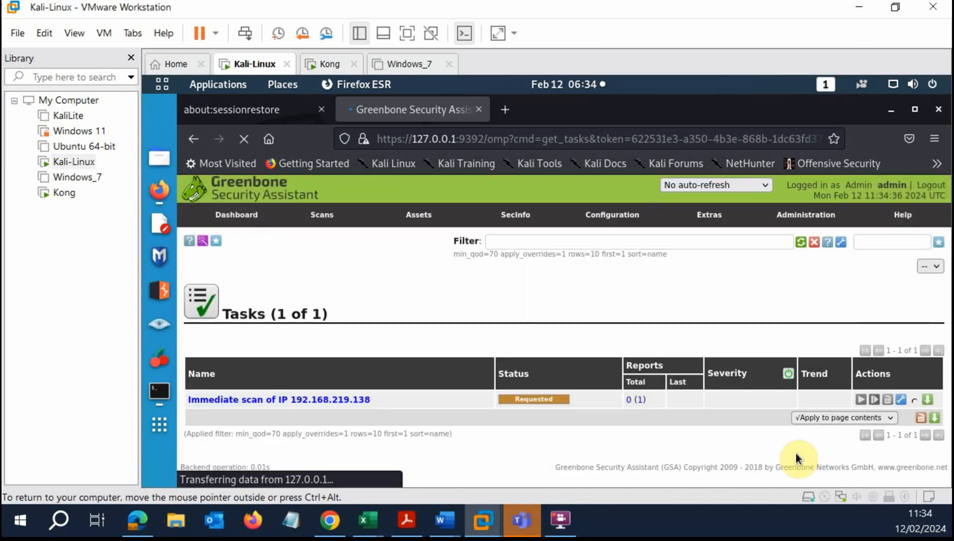
pyautogui.scroll(-4, 545, 310)
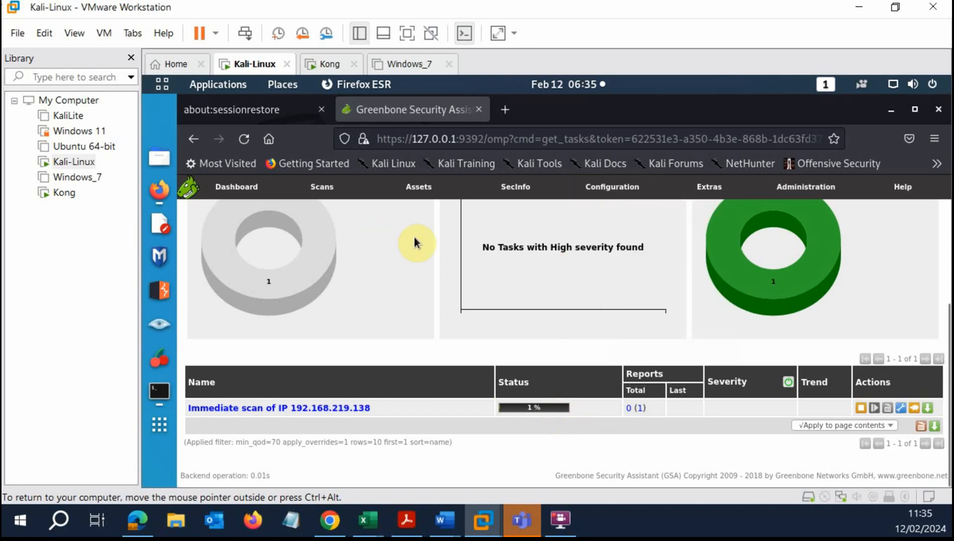
pyautogui.scroll(3, 486, 264)
pyautogui.scroll(1, 486, 265)
pyautogui.scroll(1, 487, 265)
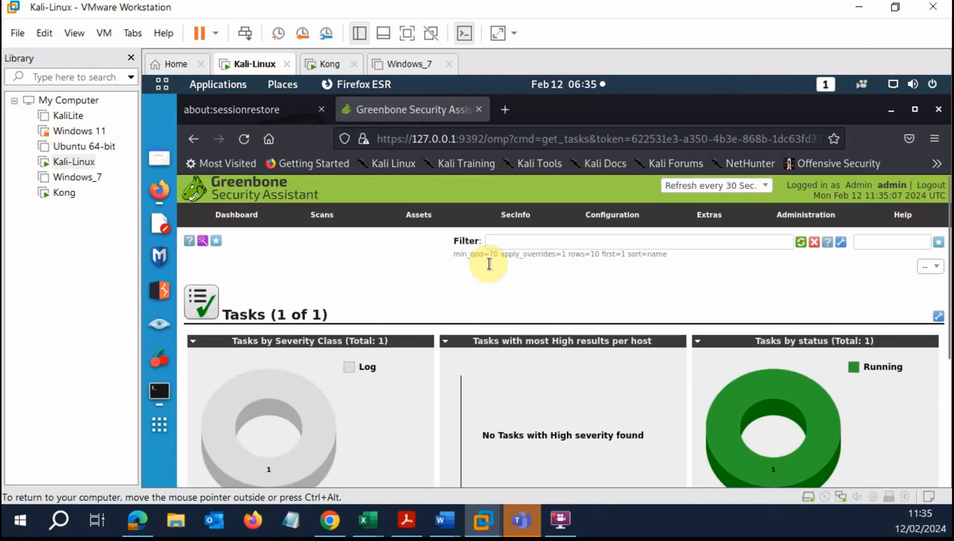
pyautogui.click(401, 73)
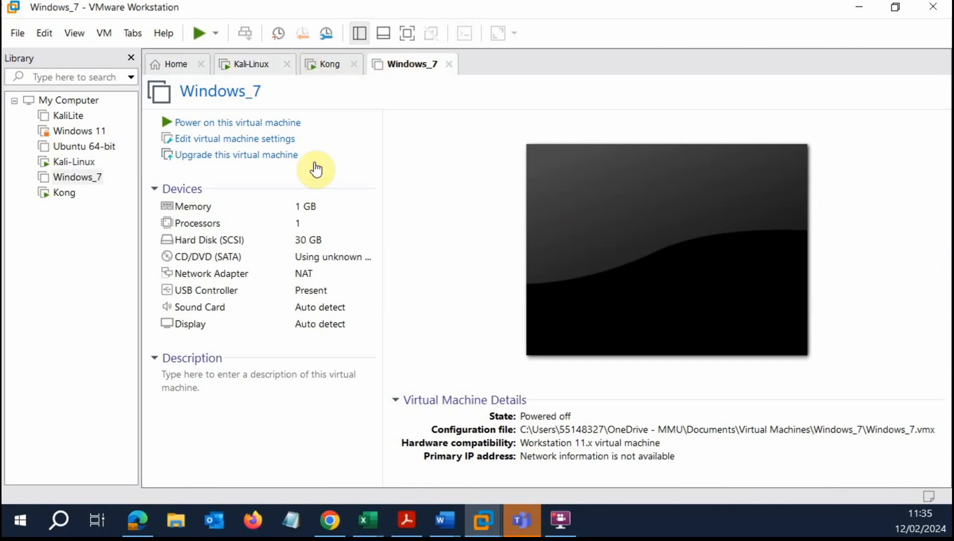
pyautogui.click(331, 65)
pyautogui.click(263, 67)
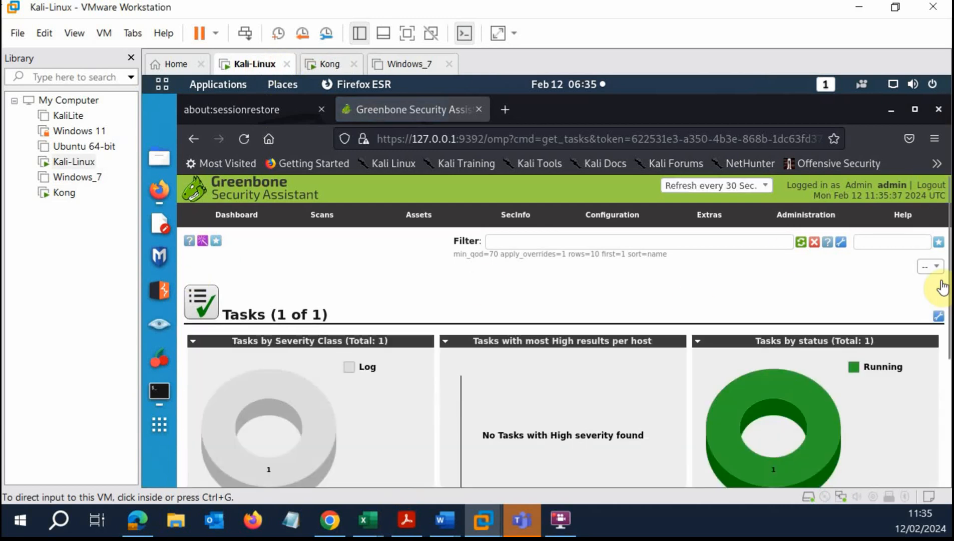
pyautogui.scroll(-5, 947, 270)
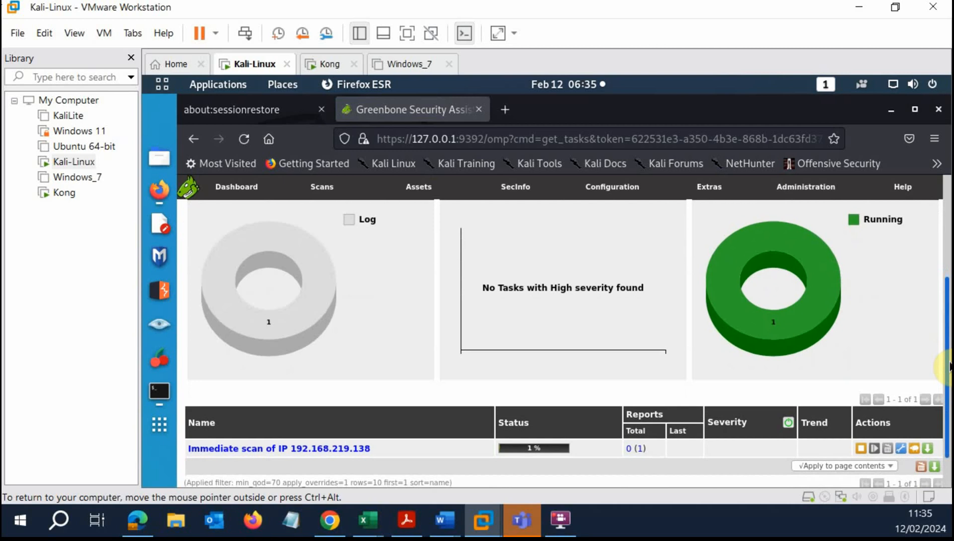
pyautogui.scroll(5, 401, 306)
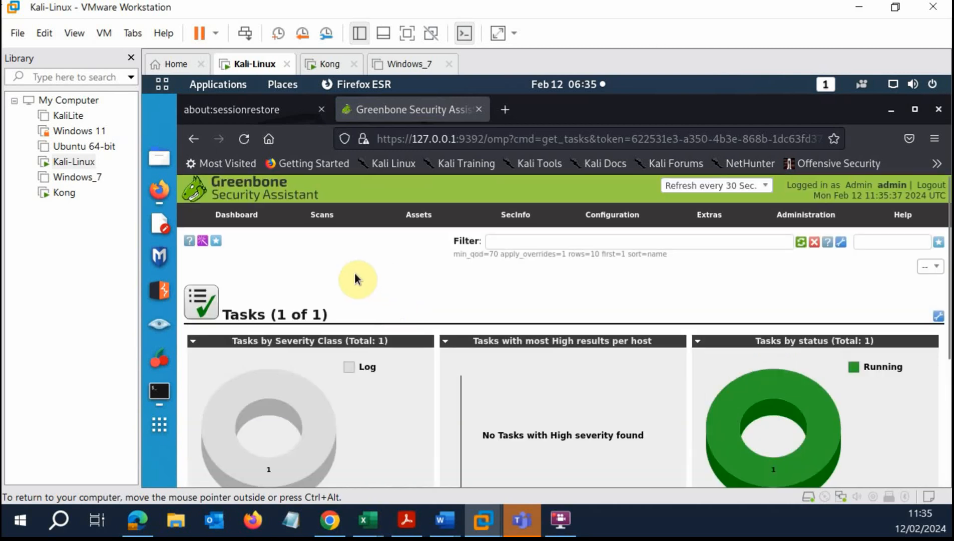
pyautogui.scroll(-5, 437, 333)
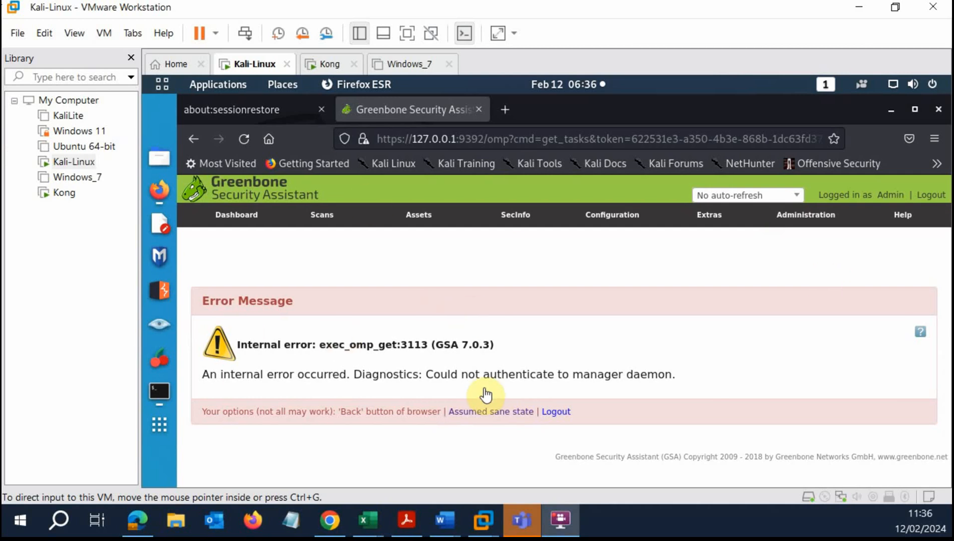
pyautogui.click(245, 140)
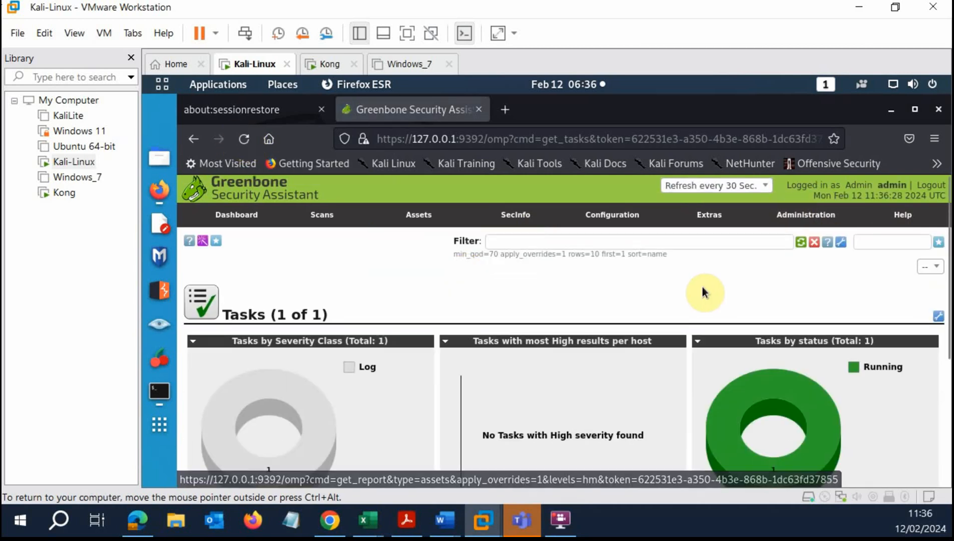
# Watch the Tasks page until the 192.168.219.138 scan shows Done with severity 10.0 (High).
pyautogui.scroll(-5, 613, 280)
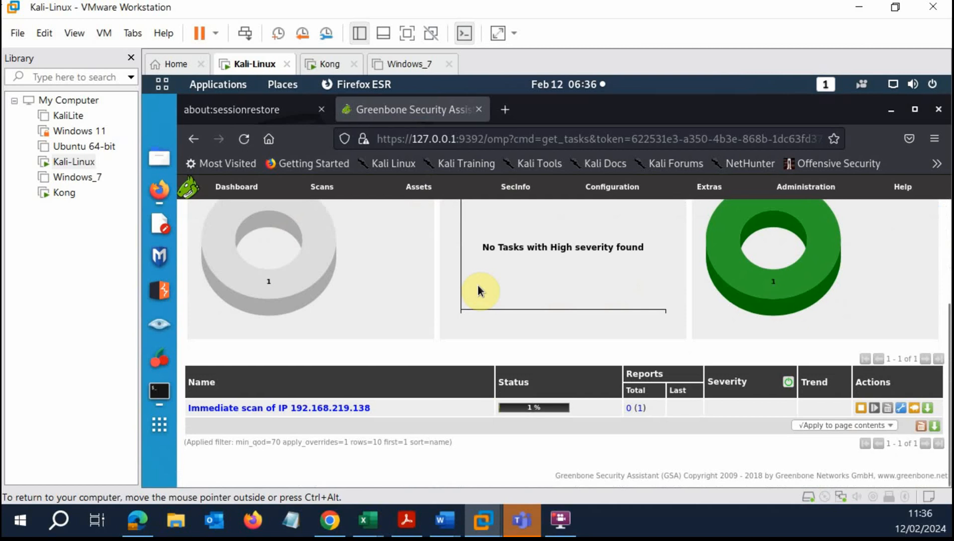
pyautogui.scroll(5, 480, 284)
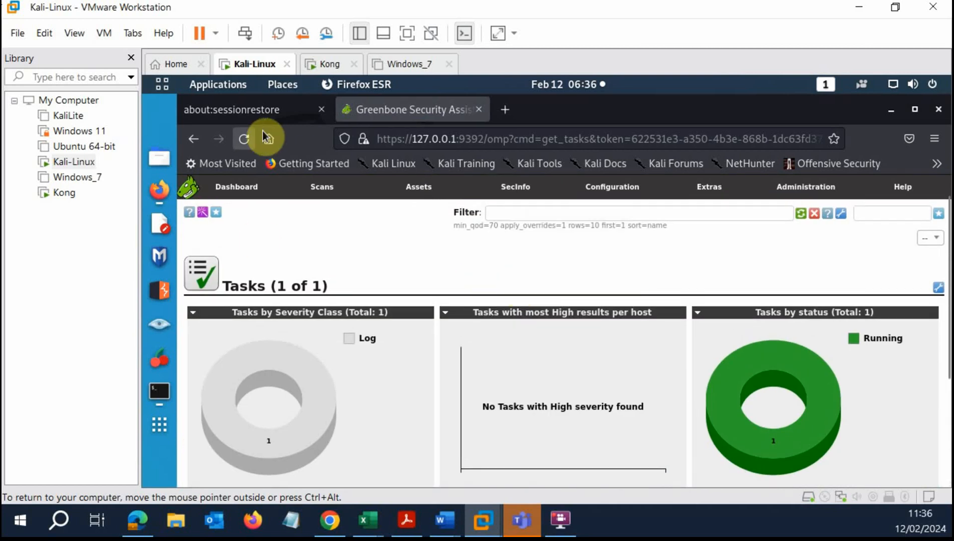
pyautogui.scroll(-3, 414, 261)
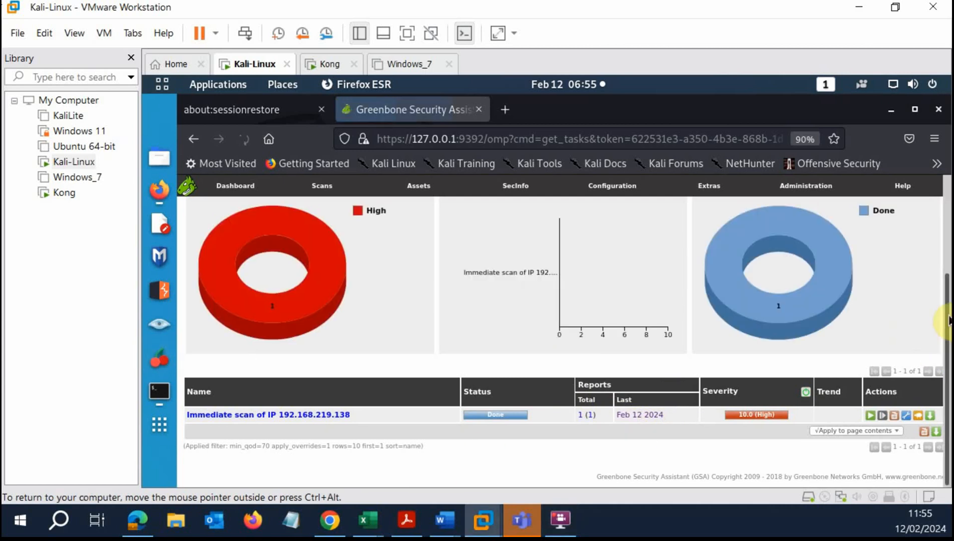
# Open the finished scan's results report and scroll through its findings list.
pyautogui.moveTo(947, 319)
pyautogui.mouseDown()
pyautogui.moveTo(945, 228)
pyautogui.moveTo(946, 315)
pyautogui.mouseUp()
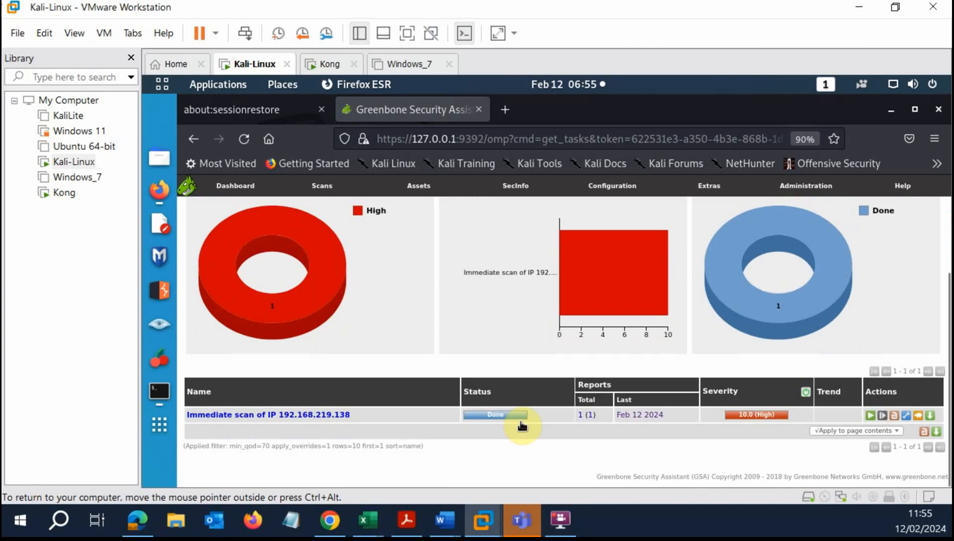
pyautogui.click(496, 415)
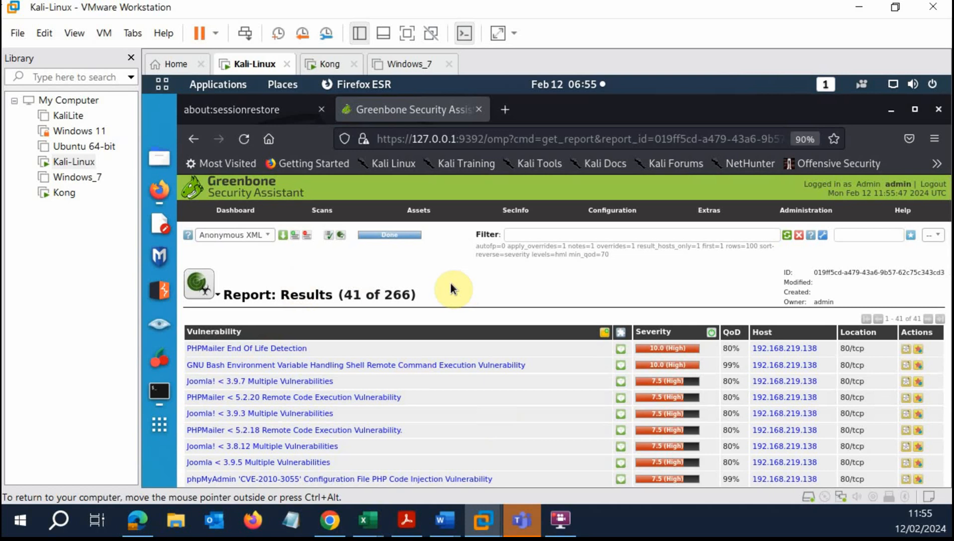
pyautogui.scroll(-3, 450, 289)
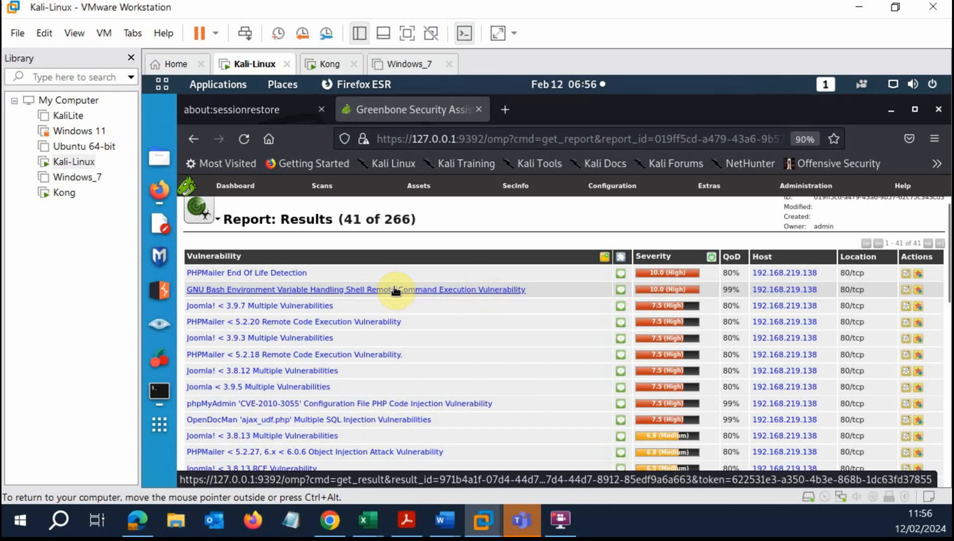
pyautogui.scroll(-5, 260, 310)
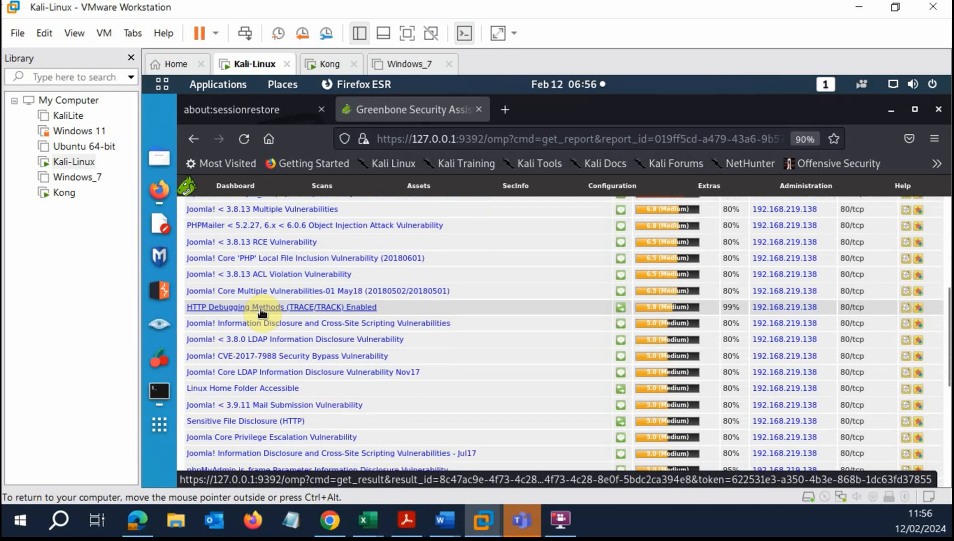
pyautogui.scroll(6, 259, 313)
pyautogui.scroll(-8, 564, 396)
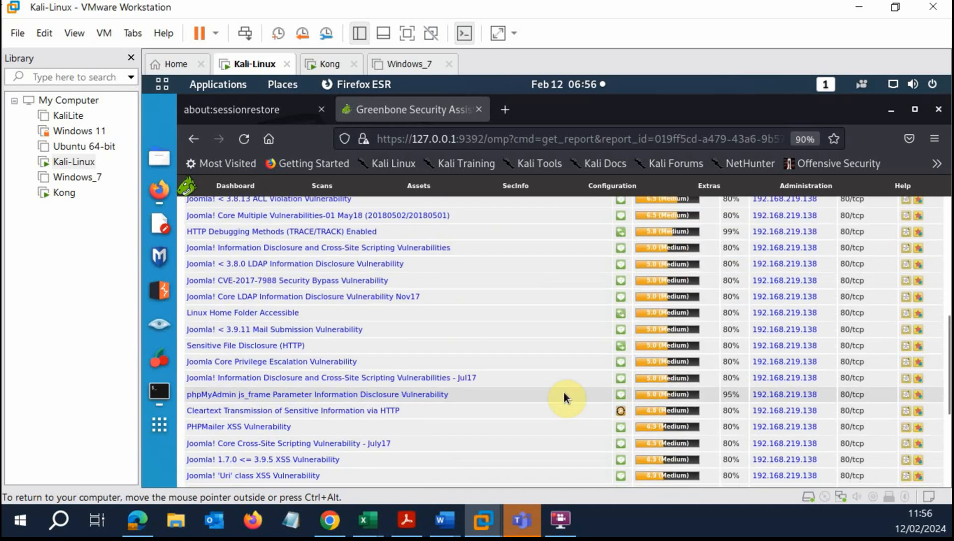
pyautogui.scroll(-4, 560, 390)
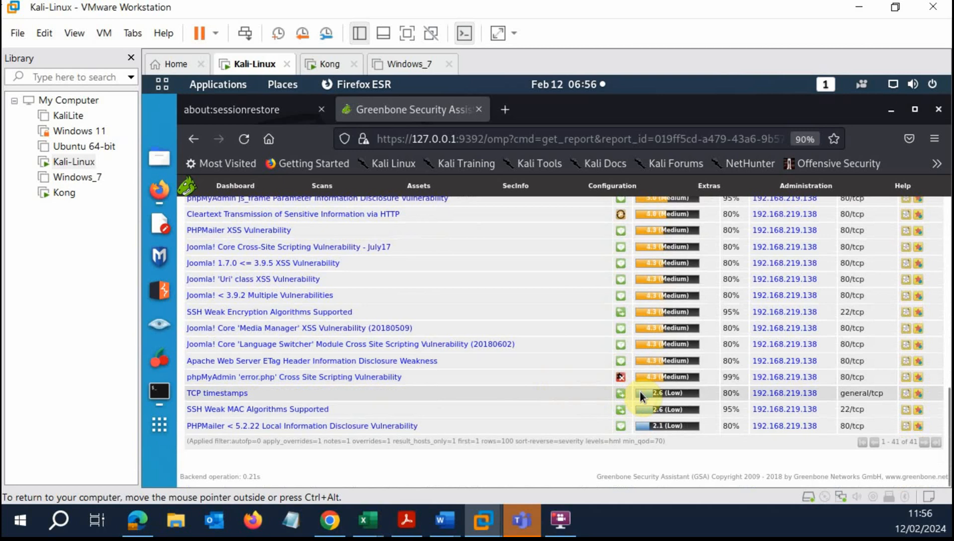
pyautogui.scroll(8, 642, 405)
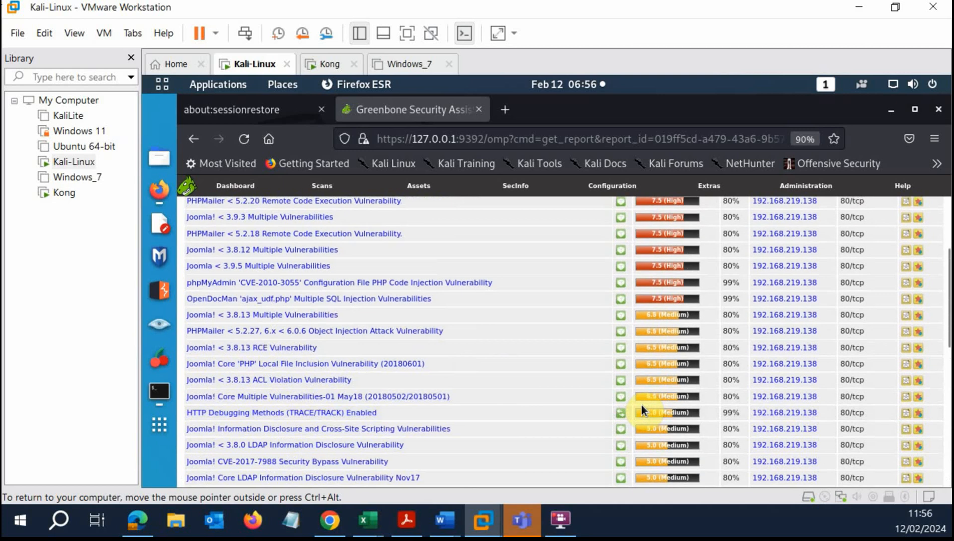
pyautogui.scroll(5, 642, 403)
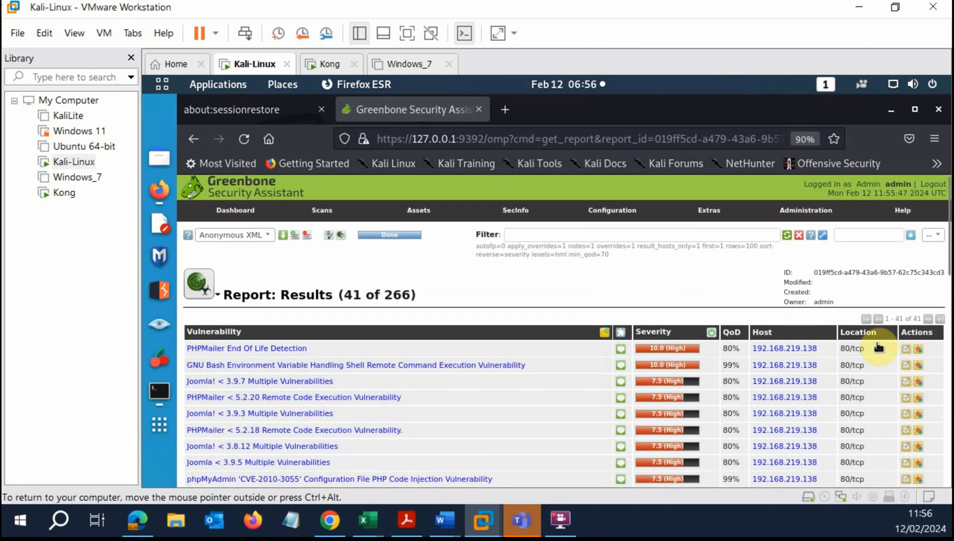
pyautogui.scroll(-2, 852, 345)
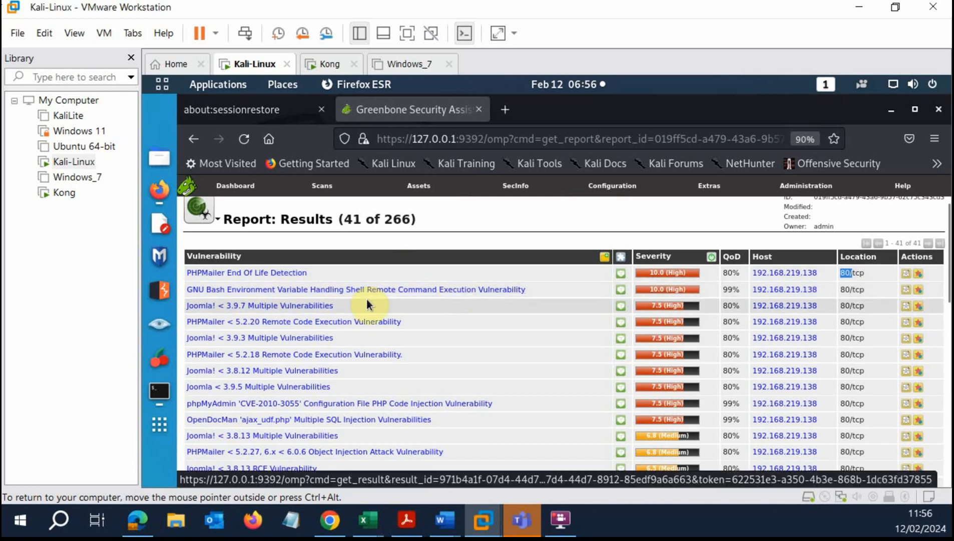
# Open the GNU Bash Environment Variable Handling vulnerability result details.
pyautogui.click(393, 294)
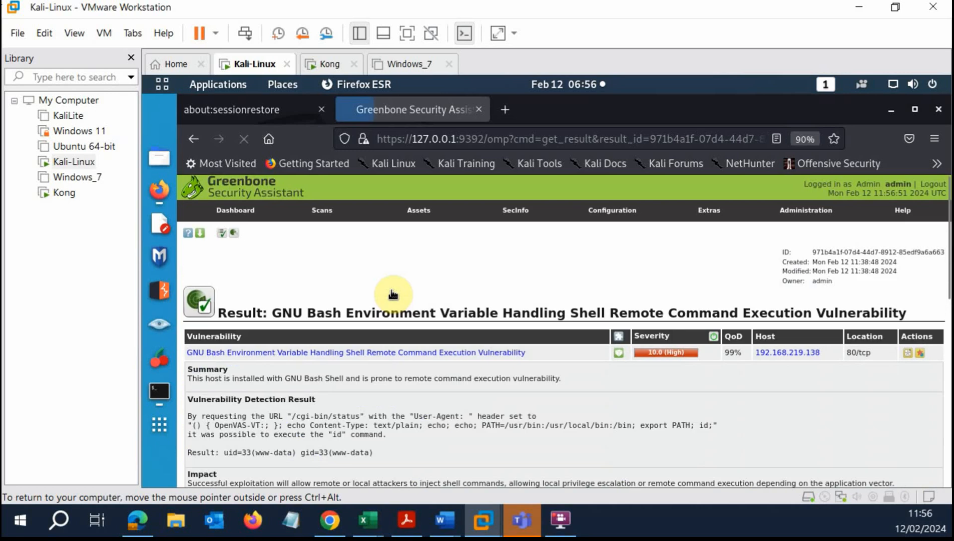
pyautogui.scroll(-5, 403, 305)
pyautogui.scroll(4, 410, 313)
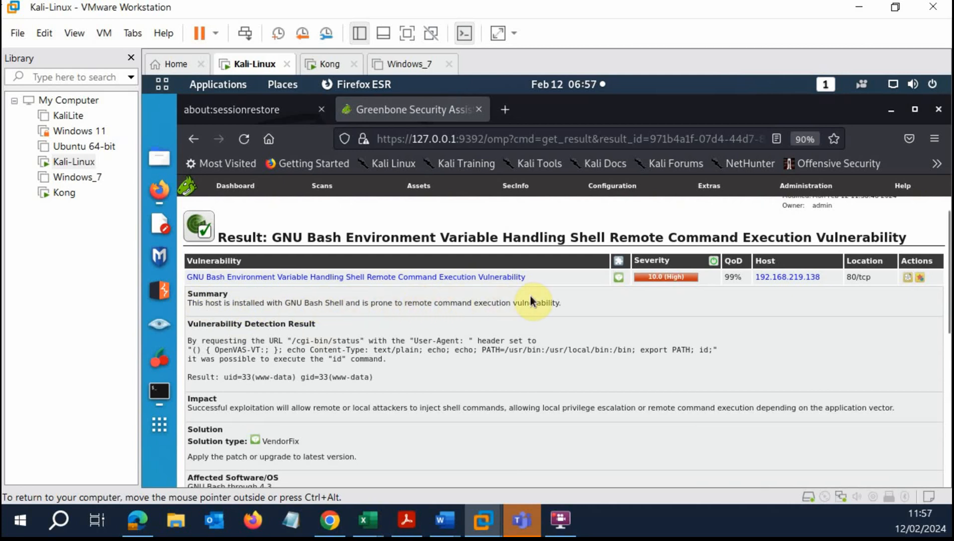
pyautogui.scroll(-3, 446, 320)
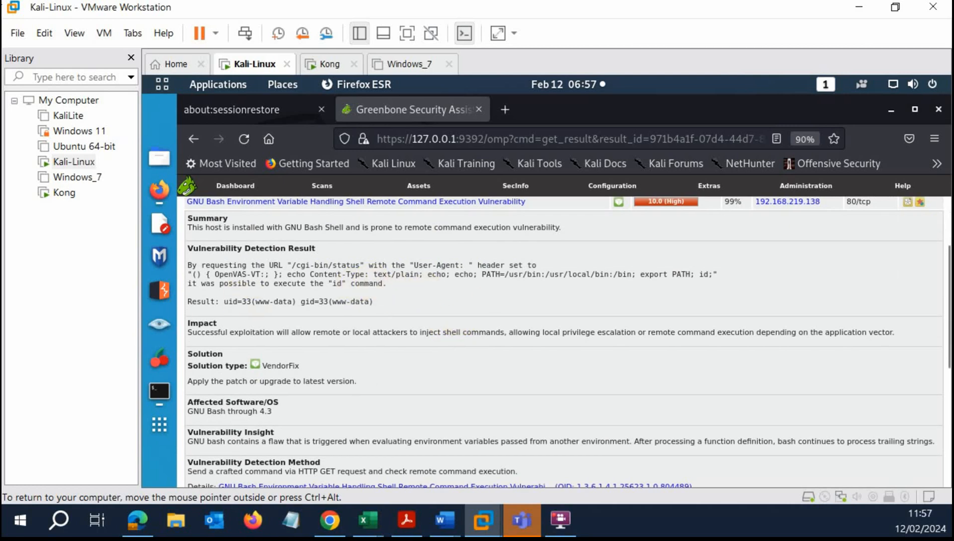
# Highlight the Detection Result and Impact text, then read down to the references.
pyautogui.moveTo(197, 266); pyautogui.dragTo(391, 314)
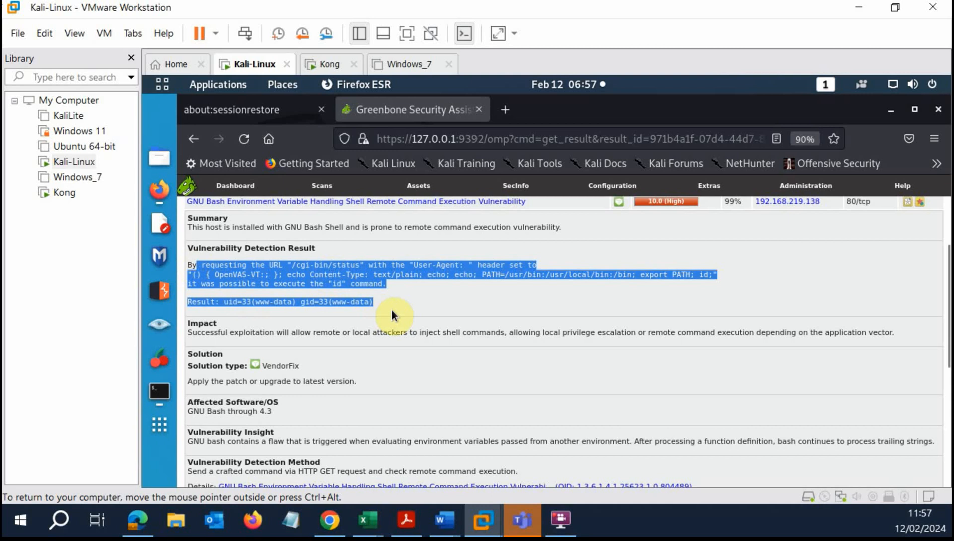
pyautogui.click(361, 341)
pyautogui.moveTo(206, 332); pyautogui.dragTo(470, 328)
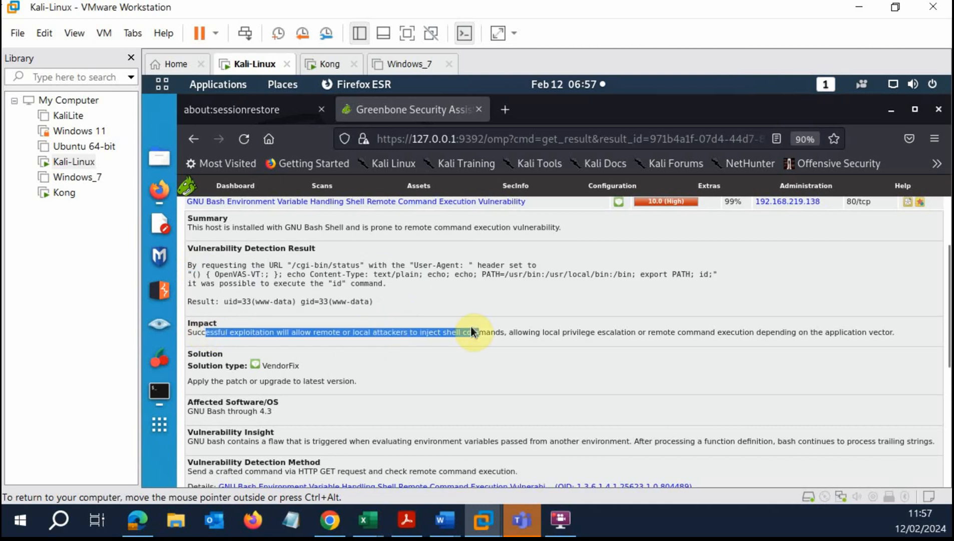
pyautogui.click(510, 355)
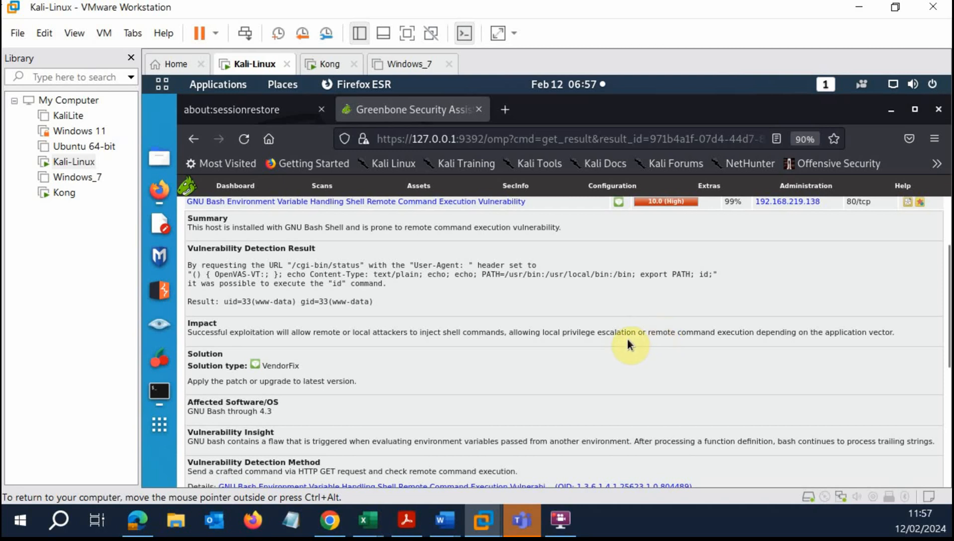
pyautogui.scroll(-3, 296, 353)
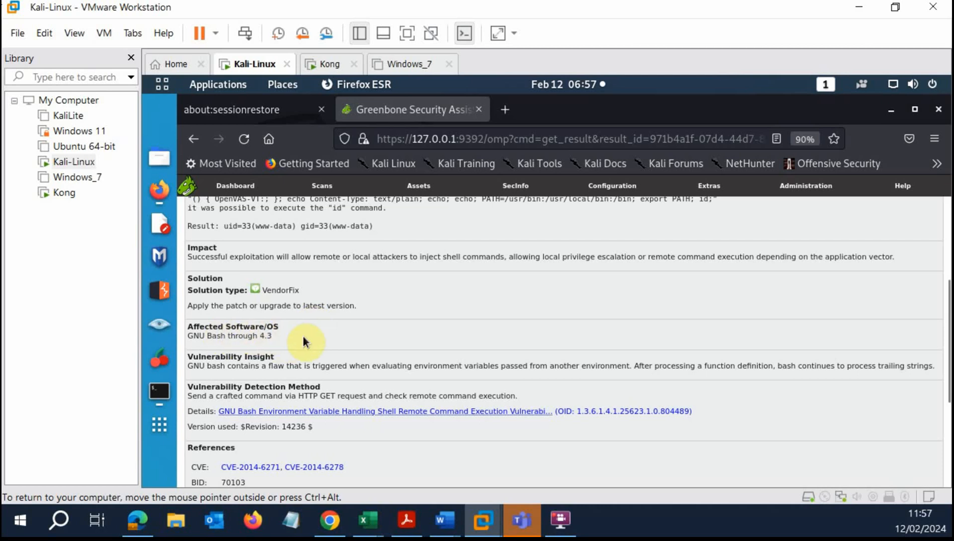
pyautogui.scroll(-3, 264, 333)
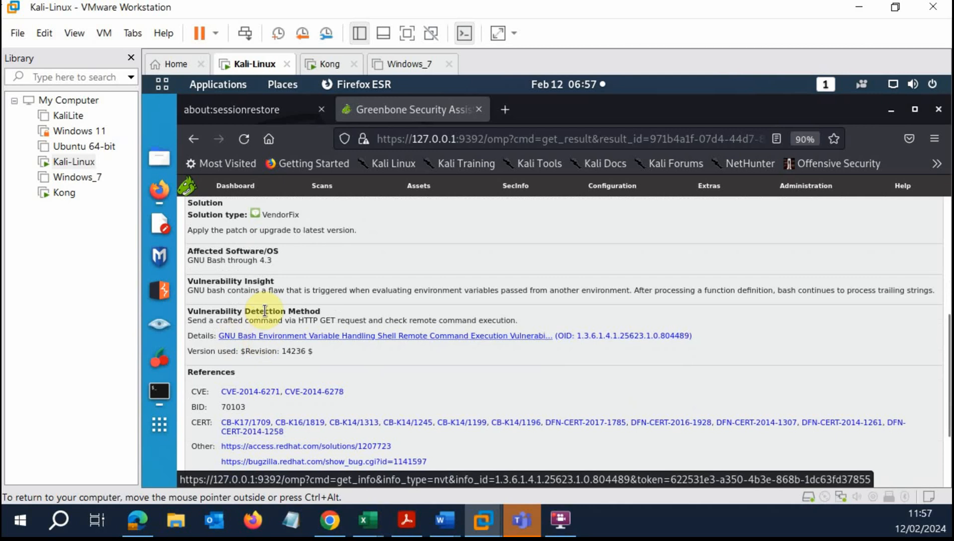
pyautogui.scroll(-3, 331, 352)
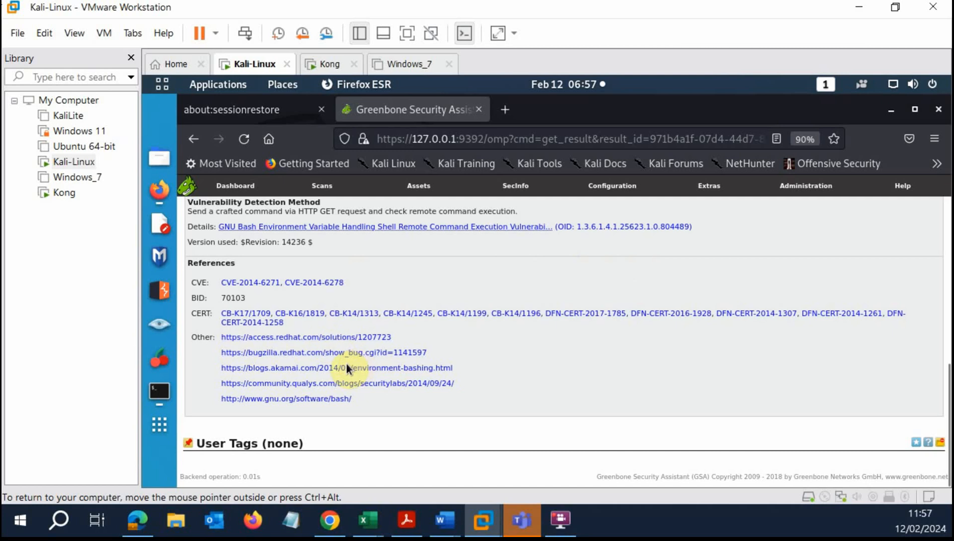
# Open the gnu.org Bash reference link in a new Firefox tab and read it.
pyautogui.rightClick(327, 399)
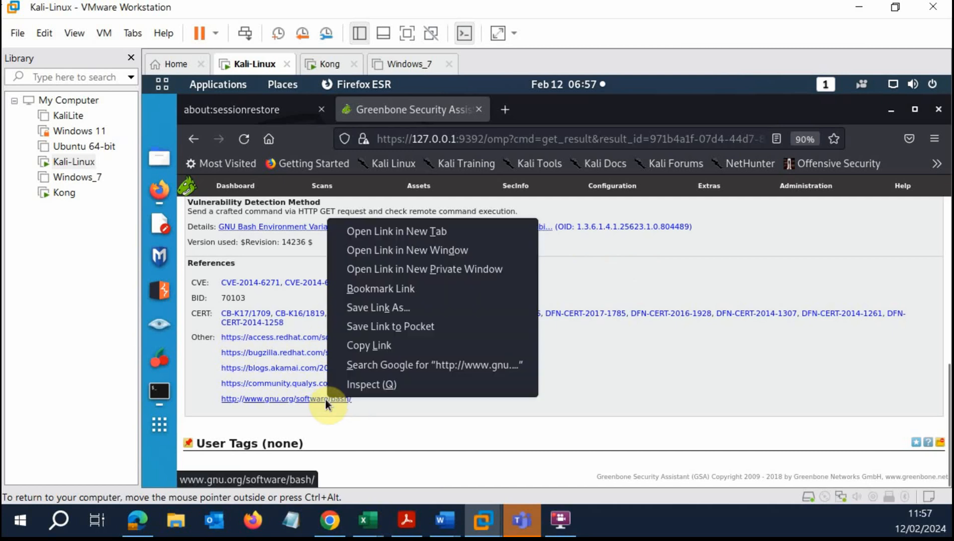
pyautogui.click(428, 233)
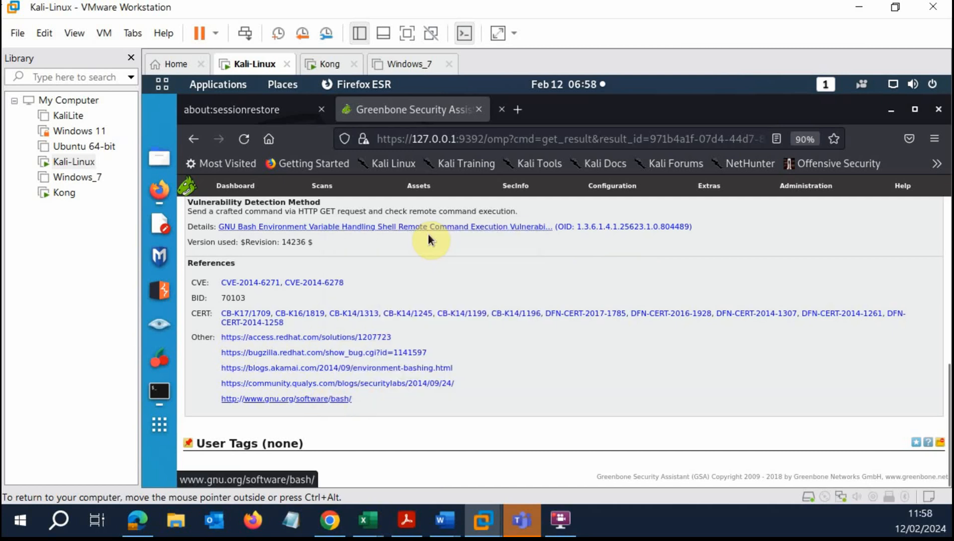
pyautogui.click(566, 115)
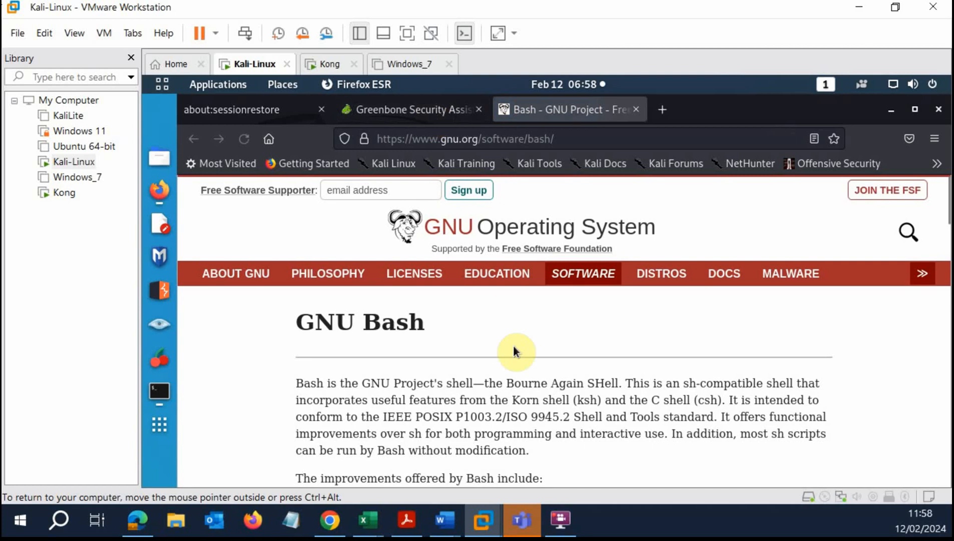
pyautogui.scroll(-3, 513, 351)
pyautogui.scroll(-7, 508, 356)
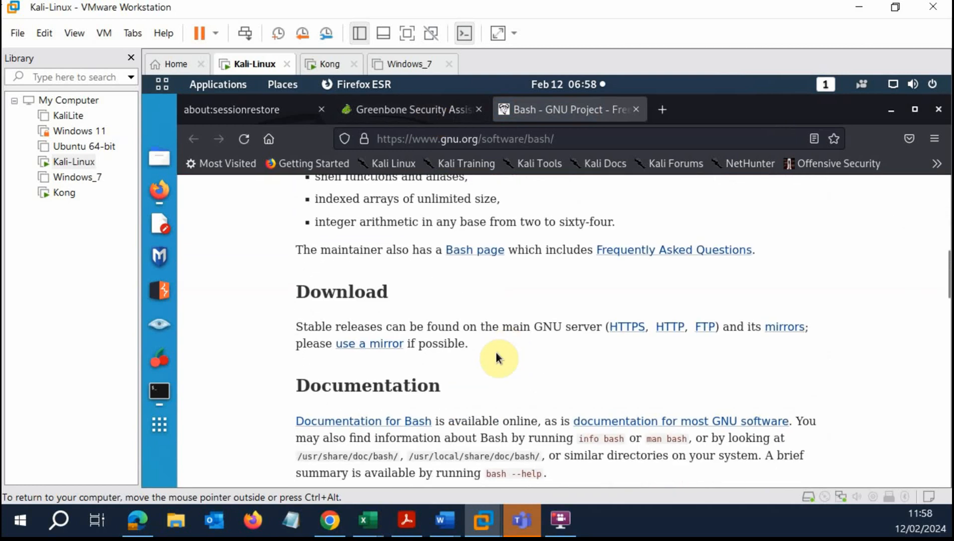
pyautogui.scroll(-6, 476, 353)
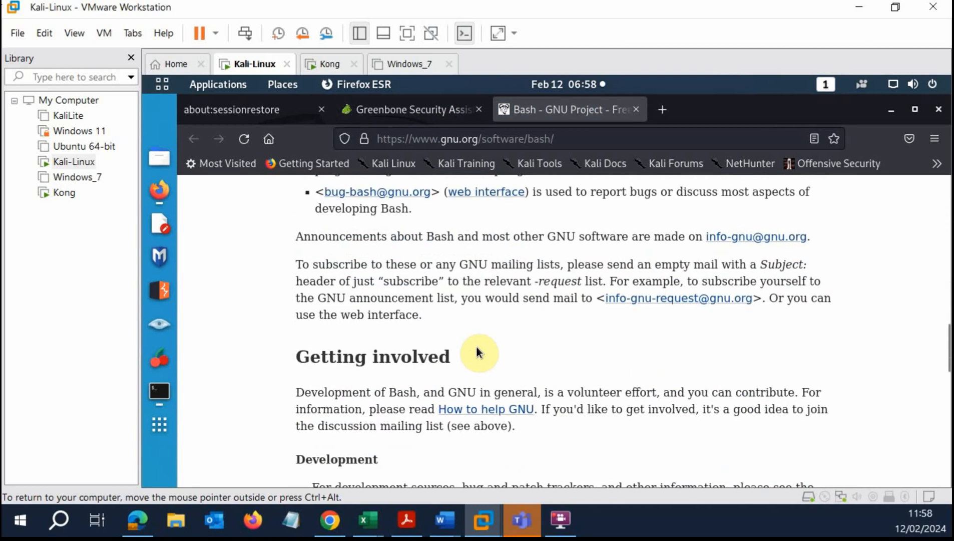
pyautogui.scroll(-12, 477, 348)
# Return to the Greenbone Bash vulnerability result tab.
pyautogui.scroll(7, 474, 342)
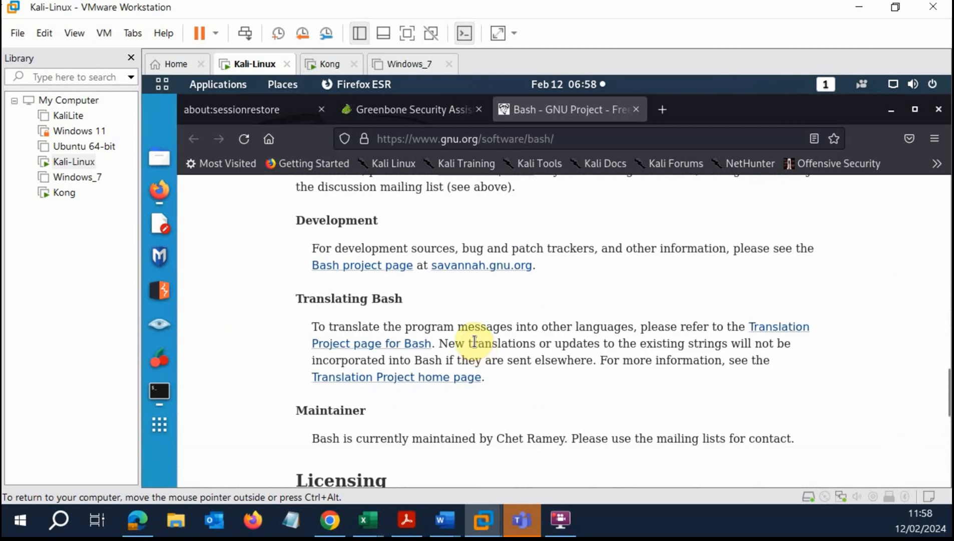
pyautogui.scroll(8, 474, 342)
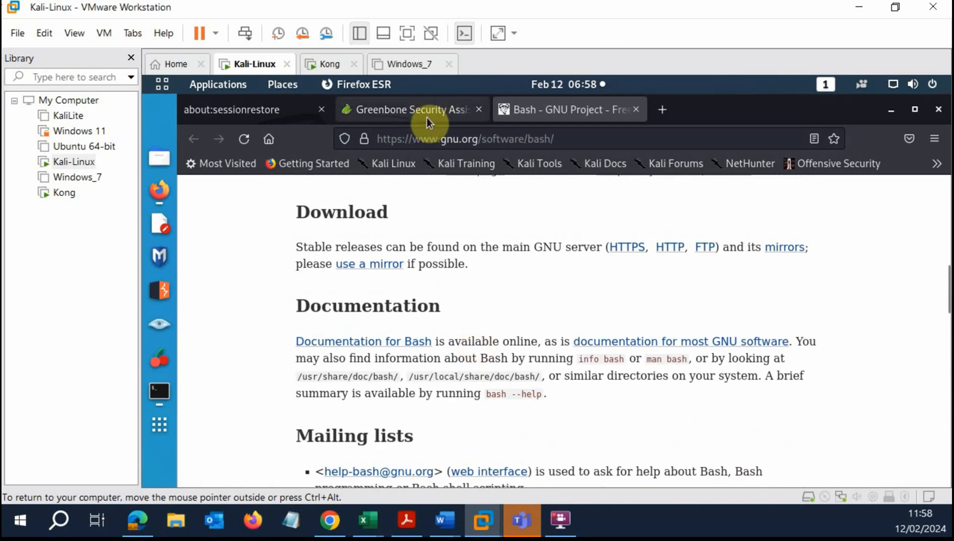
pyautogui.click(426, 117)
pyautogui.scroll(5, 499, 332)
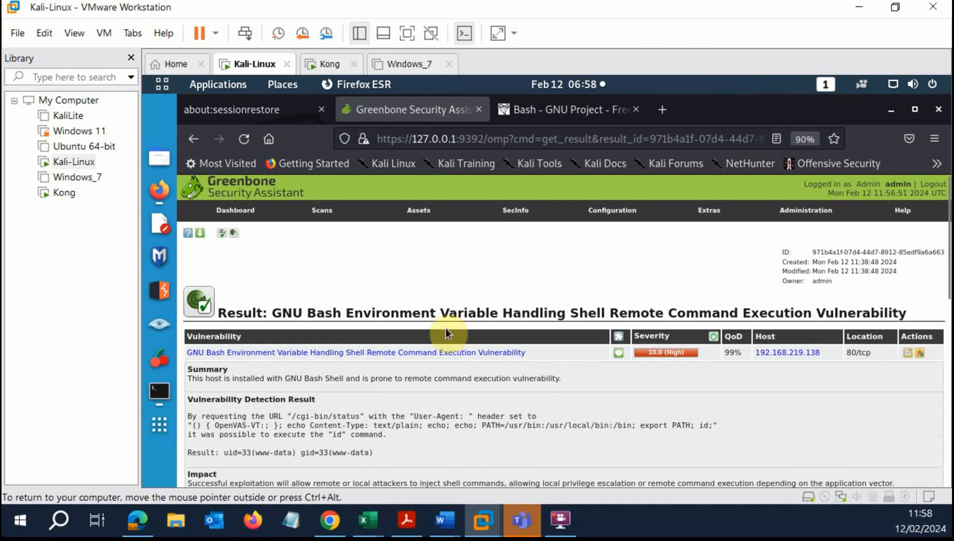
# Open the Greenbone Scans dashboard overview.
pyautogui.scroll(-3, 376, 340)
pyautogui.scroll(3, 376, 341)
pyautogui.moveTo(323, 210)
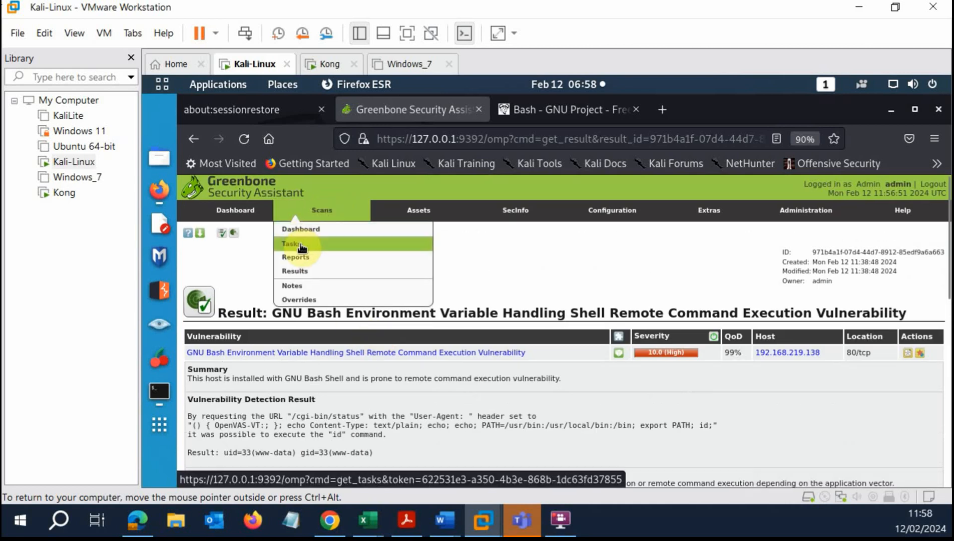
pyautogui.click(304, 230)
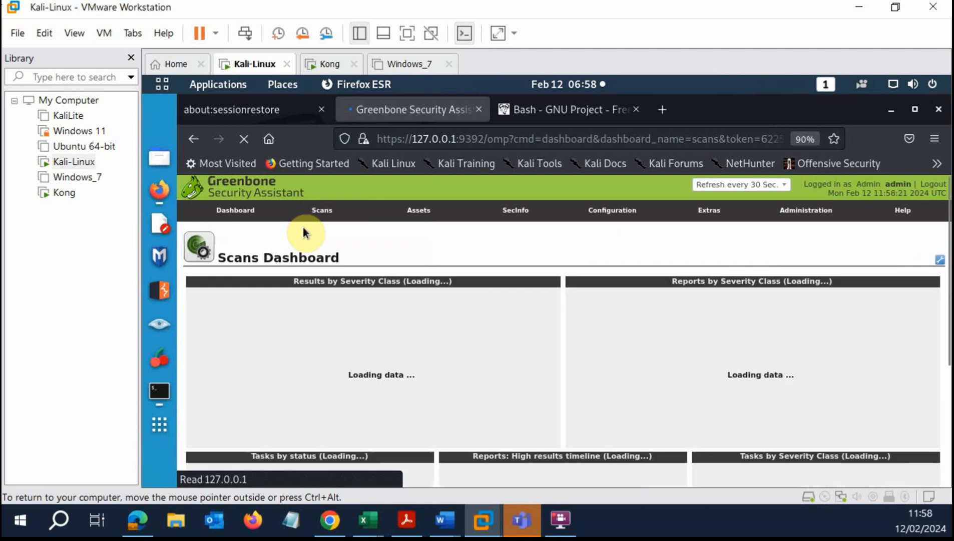
# Go to Scans > Tasks and open the reports for the 192.168.219.138 scan task.
pyautogui.scroll(-3, 544, 353)
pyautogui.scroll(3, 540, 354)
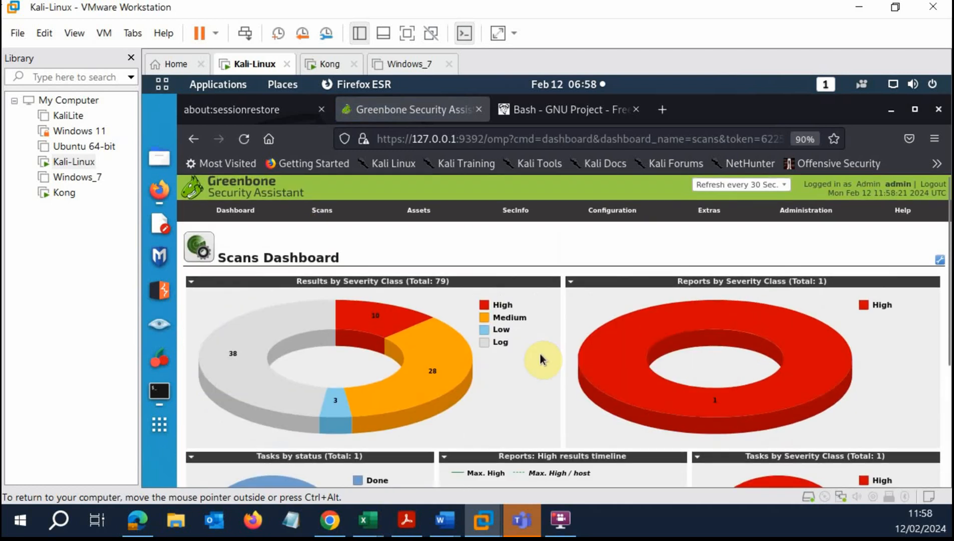
pyautogui.moveTo(323, 213)
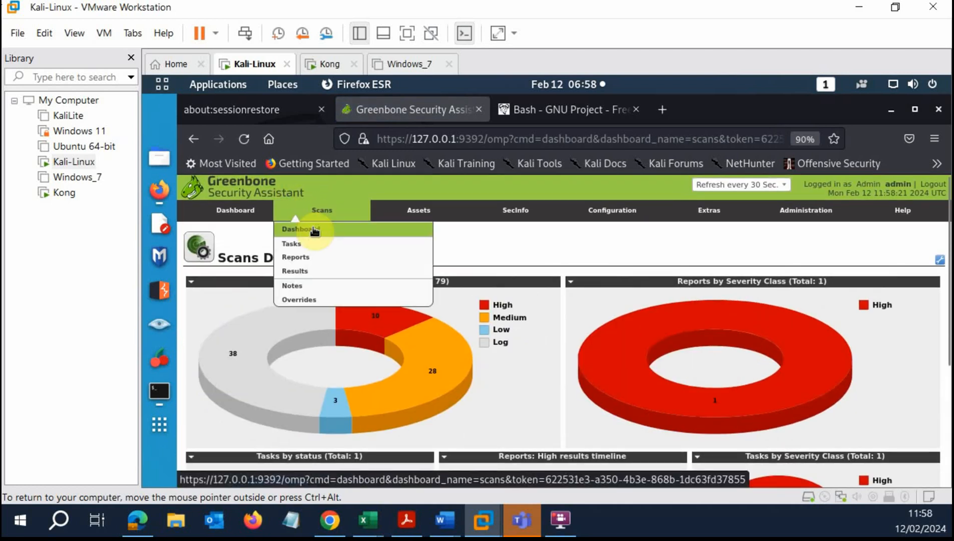
pyautogui.click(295, 243)
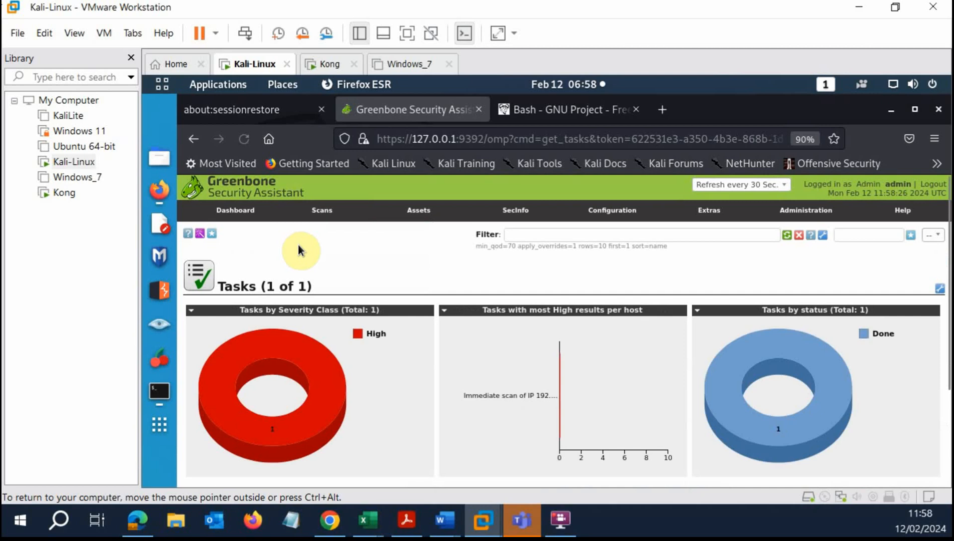
pyautogui.scroll(-3, 499, 373)
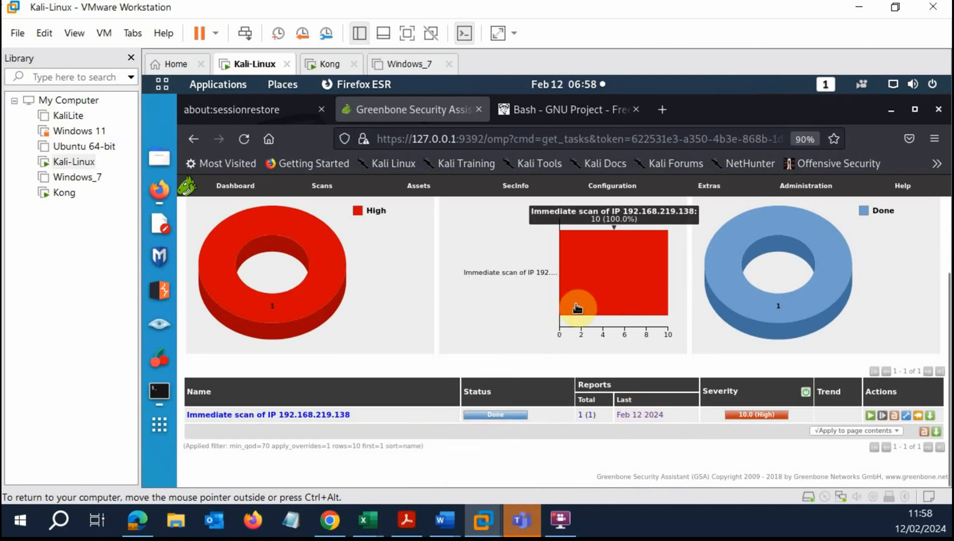
pyautogui.click(591, 415)
pyautogui.scroll(-3, 414, 382)
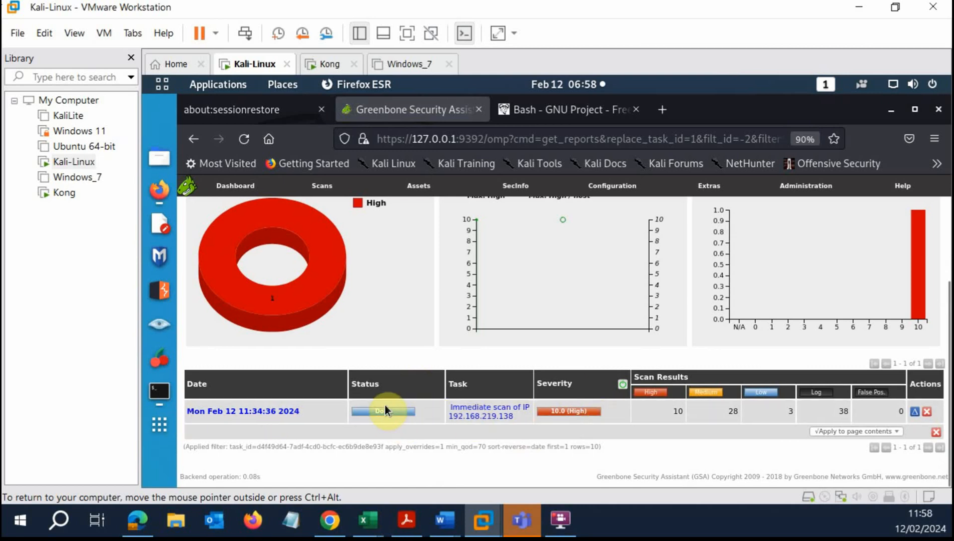
# Open the immediate scan task's details and check its Reports list.
pyautogui.click(489, 412)
pyautogui.scroll(-3, 395, 367)
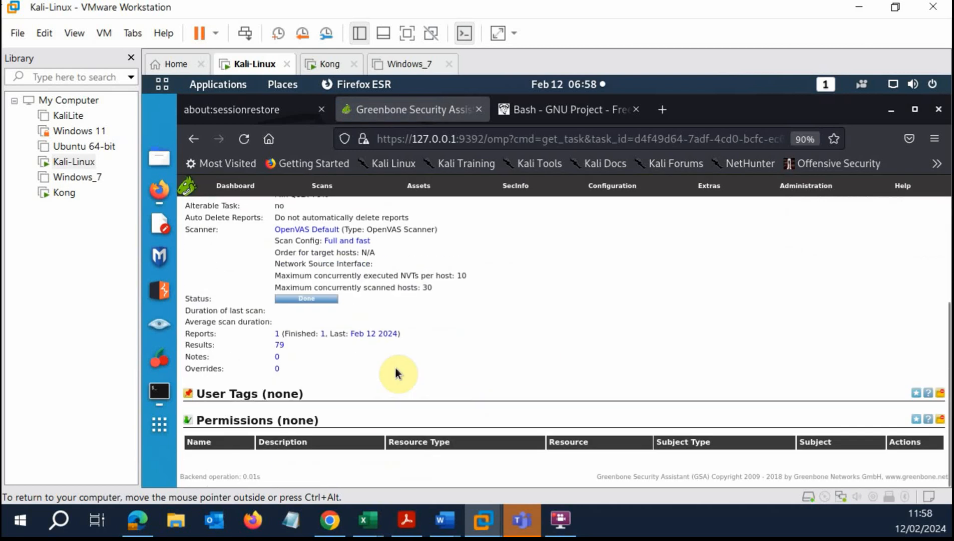
pyautogui.scroll(3, 395, 367)
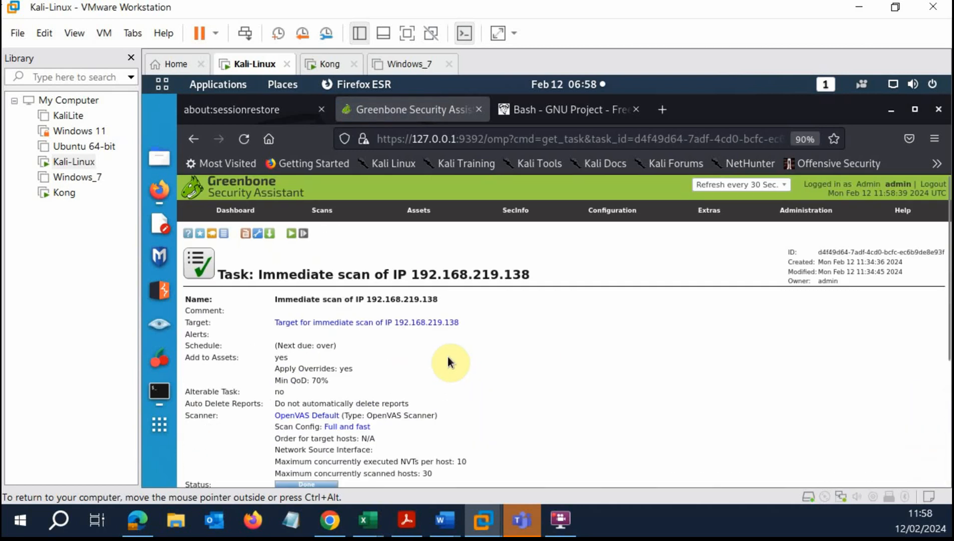
pyautogui.scroll(-3, 492, 375)
pyautogui.scroll(2, 493, 382)
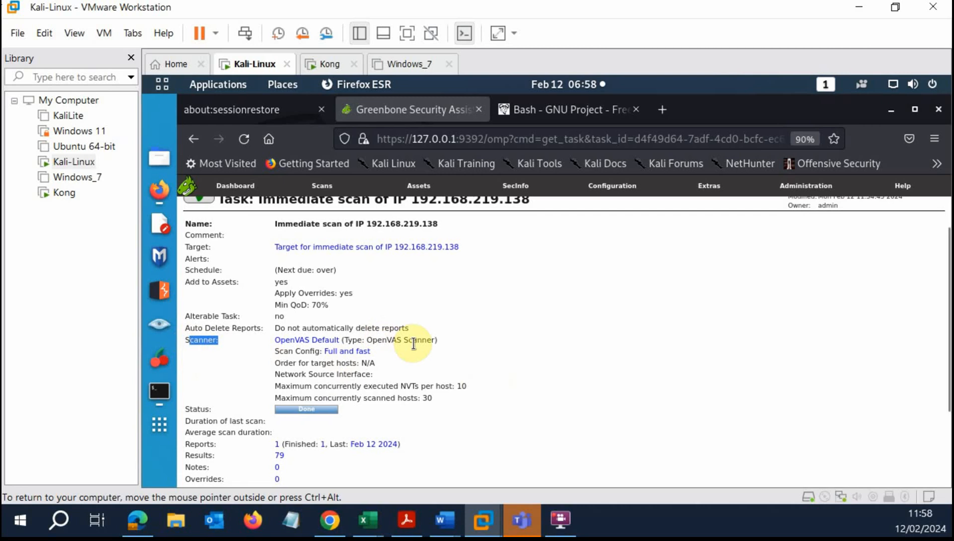
pyautogui.scroll(-2, 430, 353)
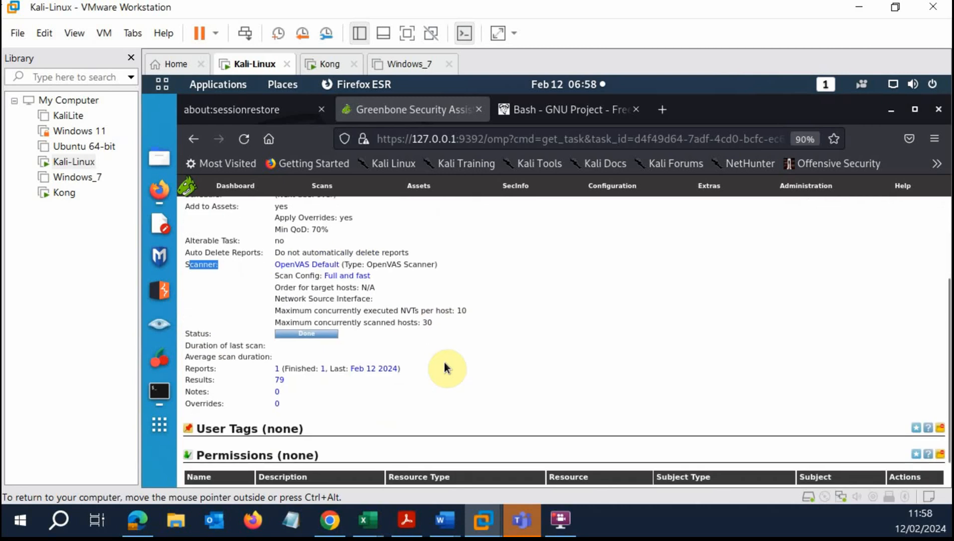
pyautogui.click(279, 369)
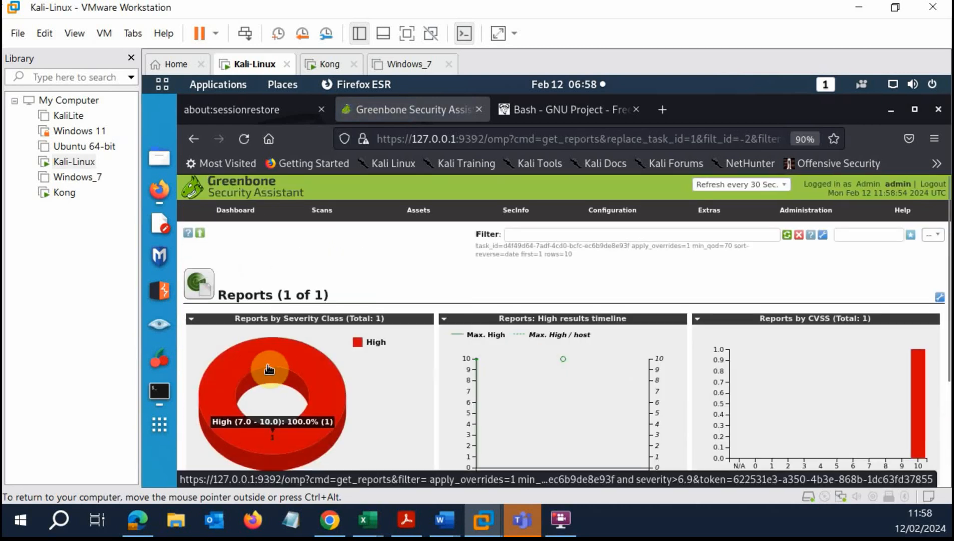
# Go back to the task details and open its 79 results.
pyautogui.click(191, 141)
pyautogui.scroll(-1, 431, 346)
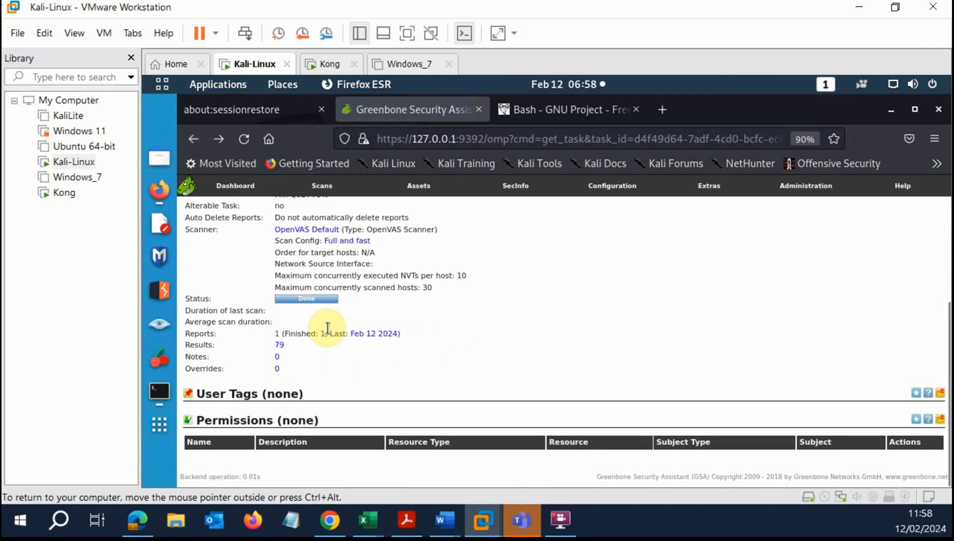
pyautogui.click(279, 345)
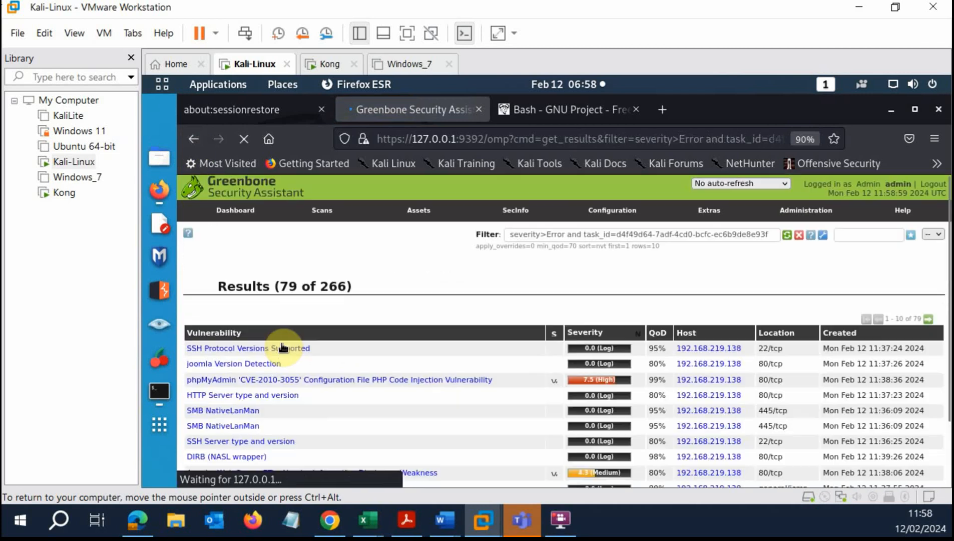
pyautogui.scroll(-1, 634, 321)
pyautogui.scroll(-8, 635, 324)
pyautogui.scroll(9, 633, 326)
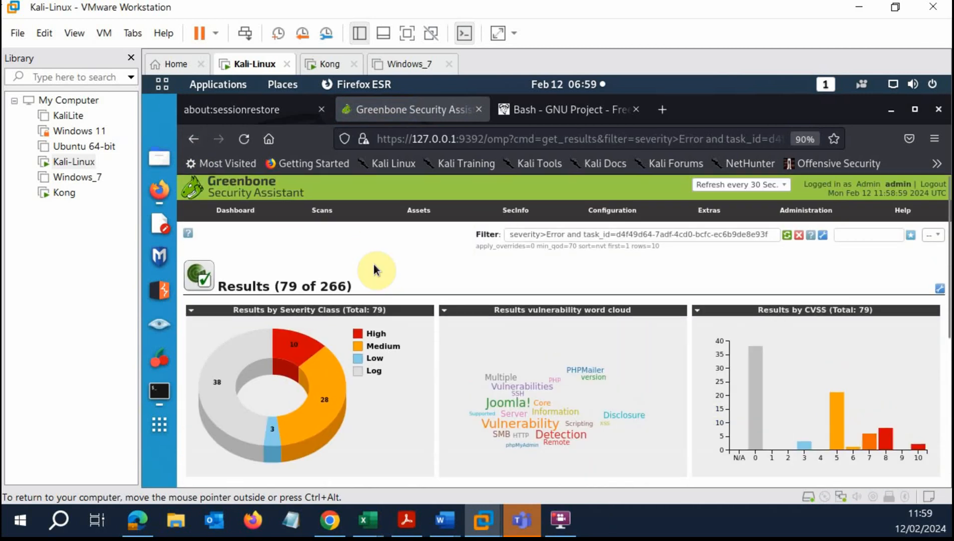
pyautogui.moveTo(297, 346)
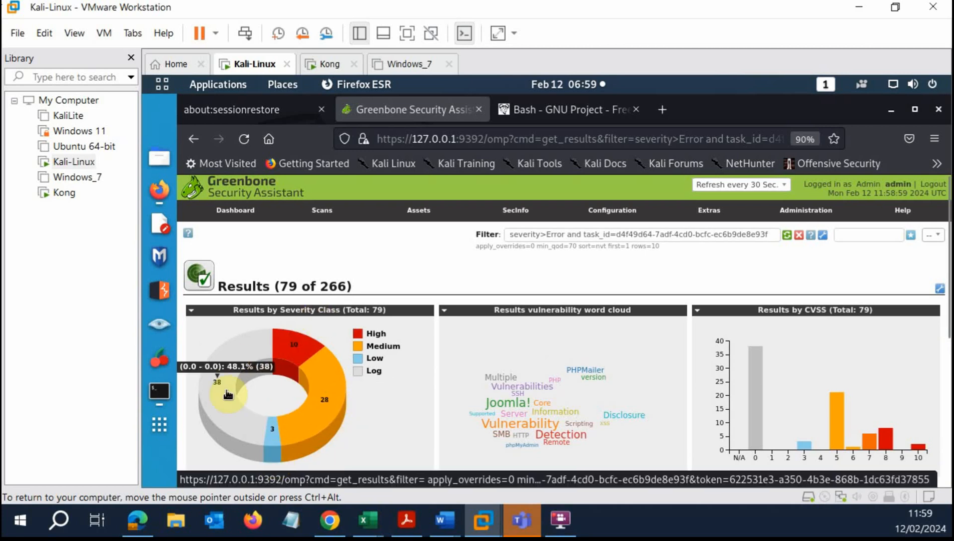
pyautogui.scroll(-5, 652, 335)
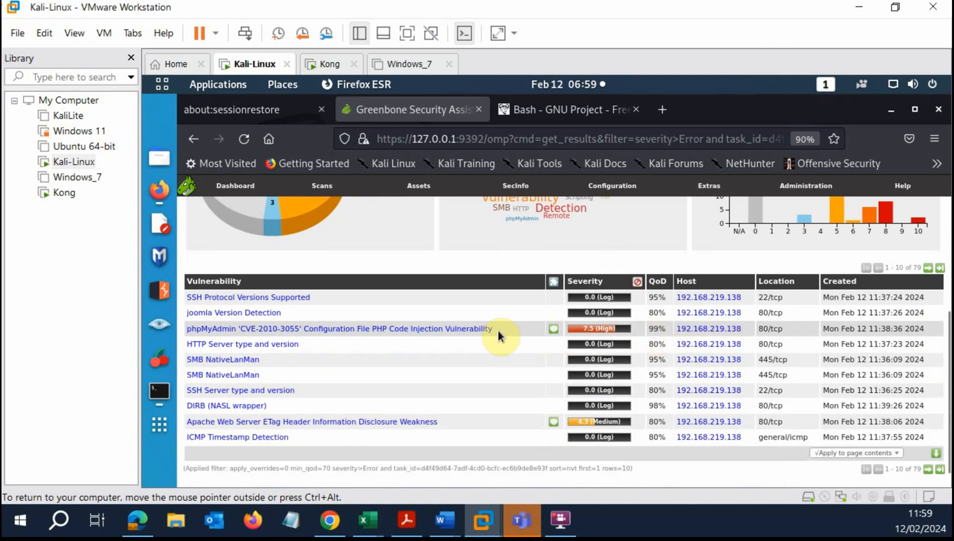
pyautogui.scroll(5, 468, 284)
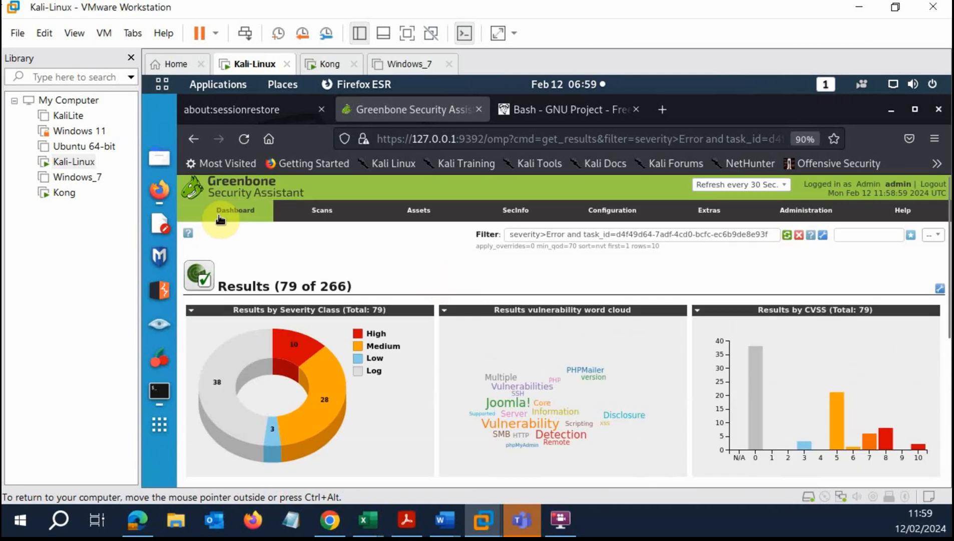
pyautogui.moveTo(321, 213)
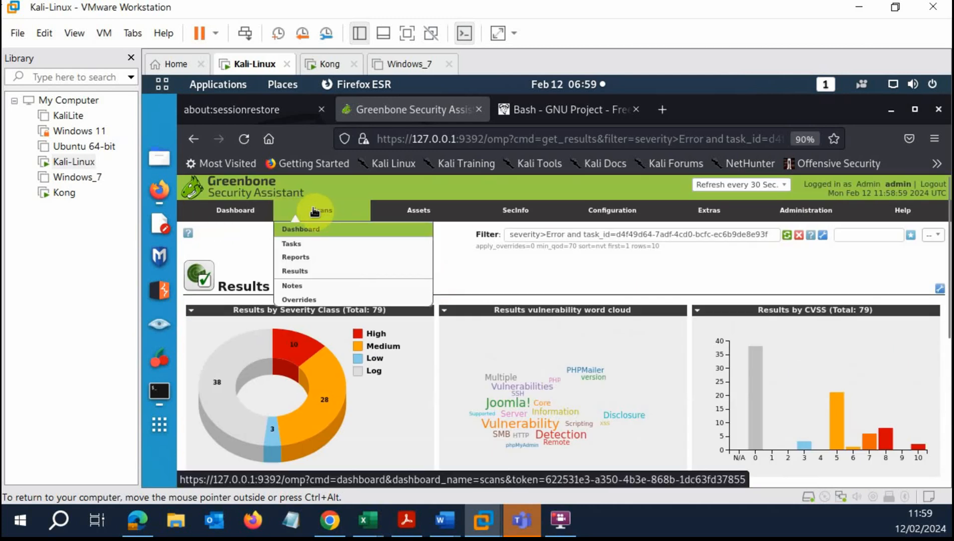
# From Scans > Tasks, open the Done task's report showing 41 of 266 results.
pyautogui.click(294, 245)
pyautogui.scroll(-3, 539, 305)
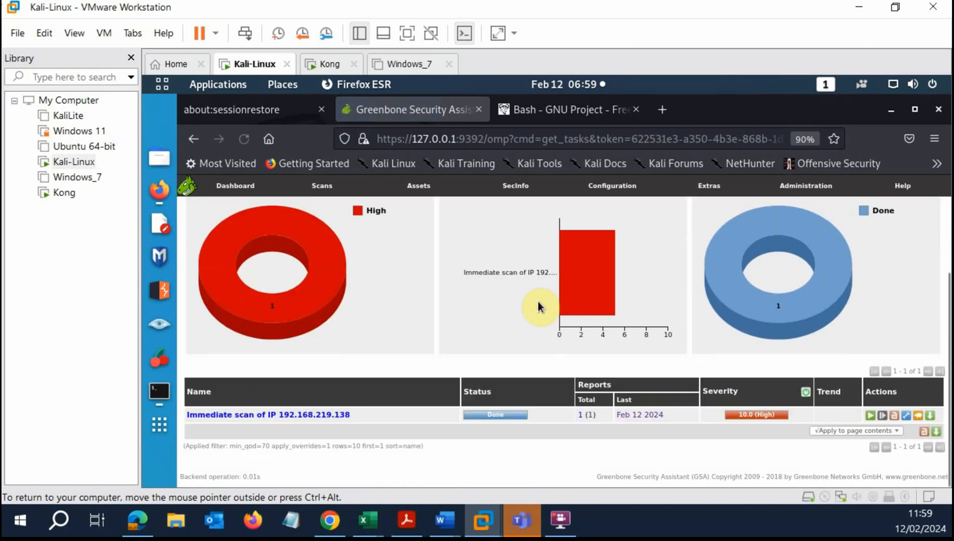
pyautogui.click(501, 421)
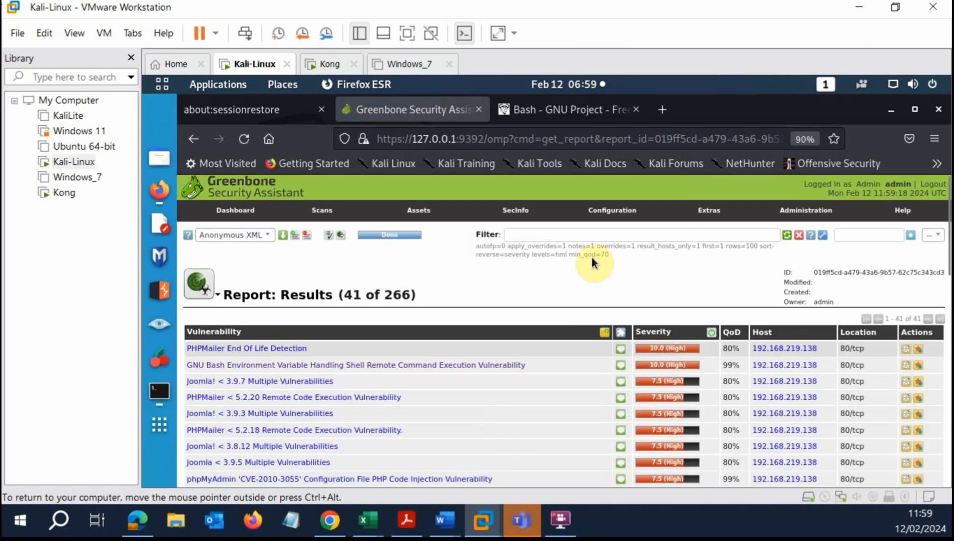
pyautogui.scroll(-3, 510, 343)
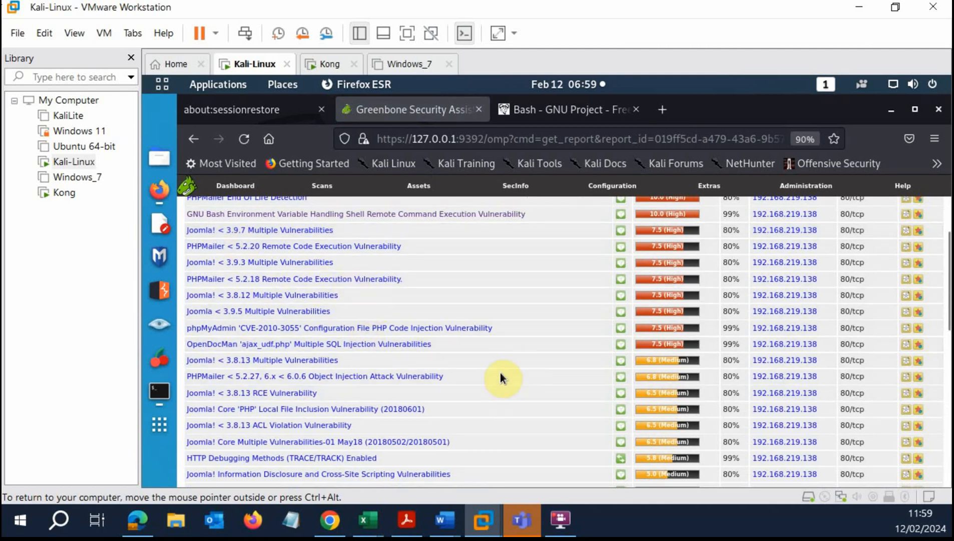
pyautogui.scroll(2, 495, 370)
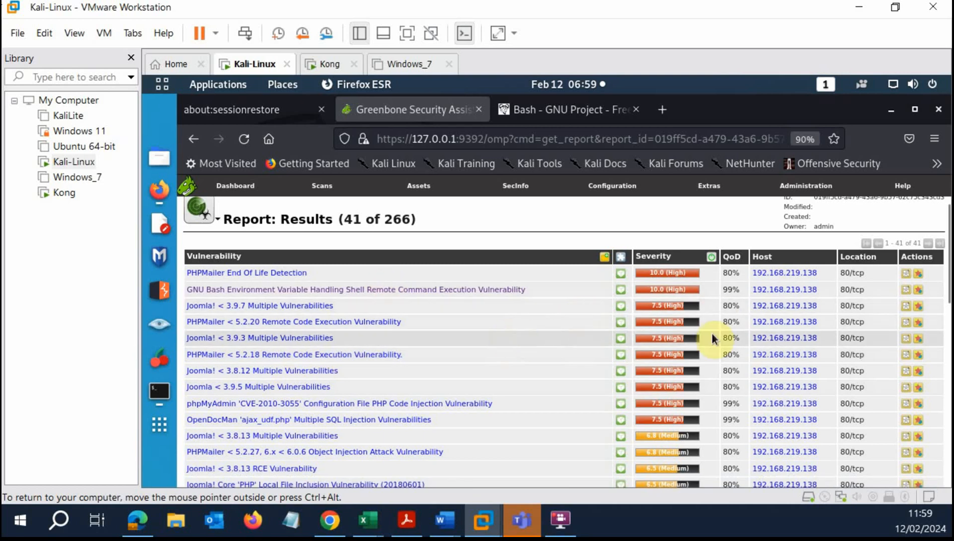
pyautogui.scroll(3, 559, 297)
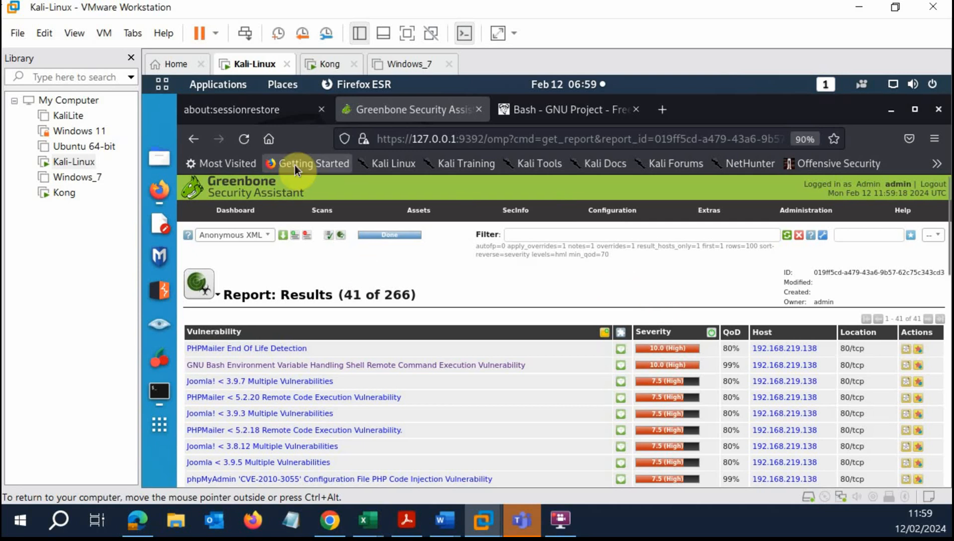
pyautogui.moveTo(332, 209)
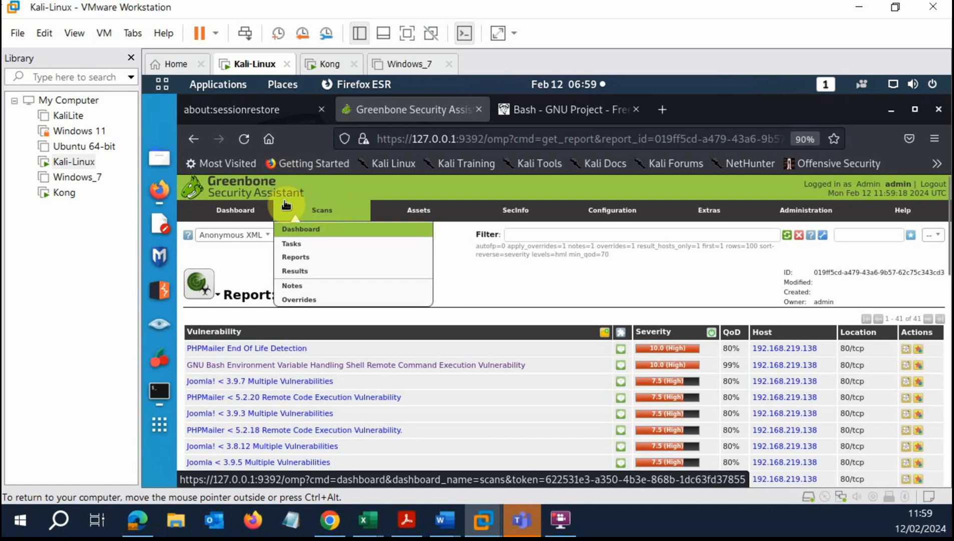
# From Scans > Reports, open the 'Immediate scan of IP 192.168.219.138' task details.
pyautogui.click(302, 260)
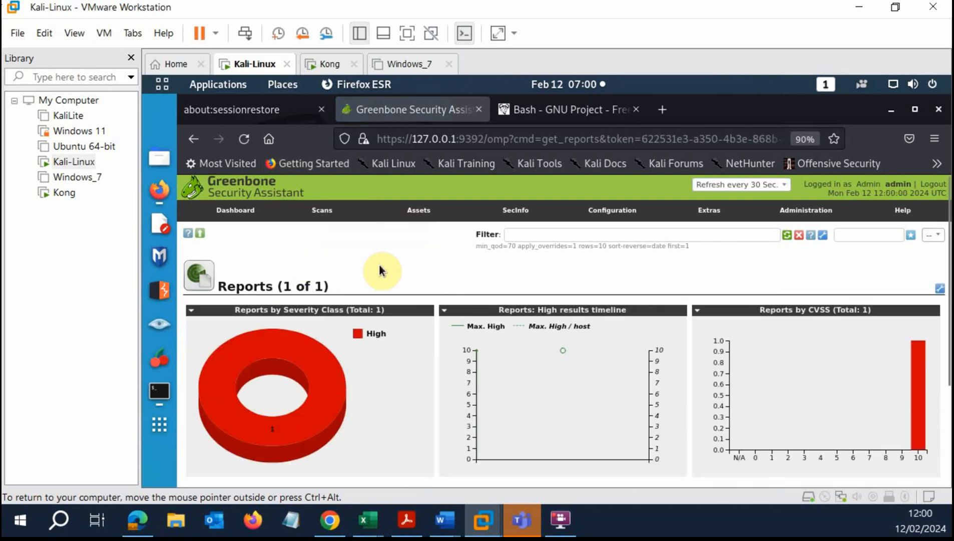
pyautogui.scroll(-5, 223, 243)
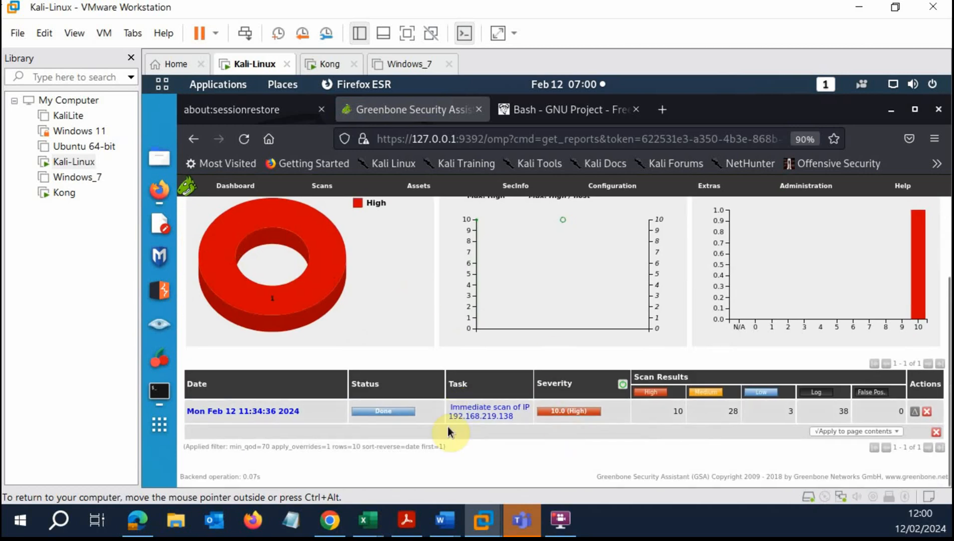
pyautogui.scroll(5, 448, 415)
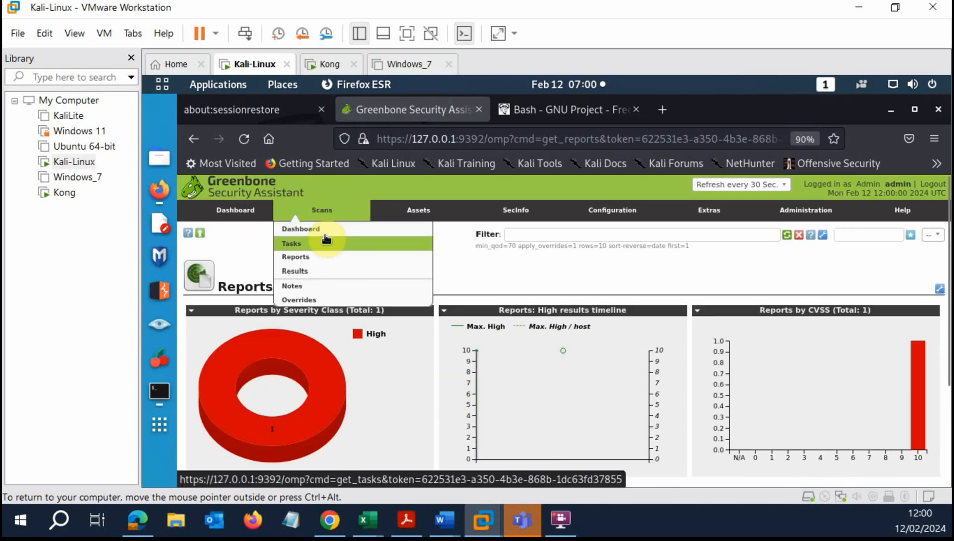
pyautogui.scroll(-5, 371, 314)
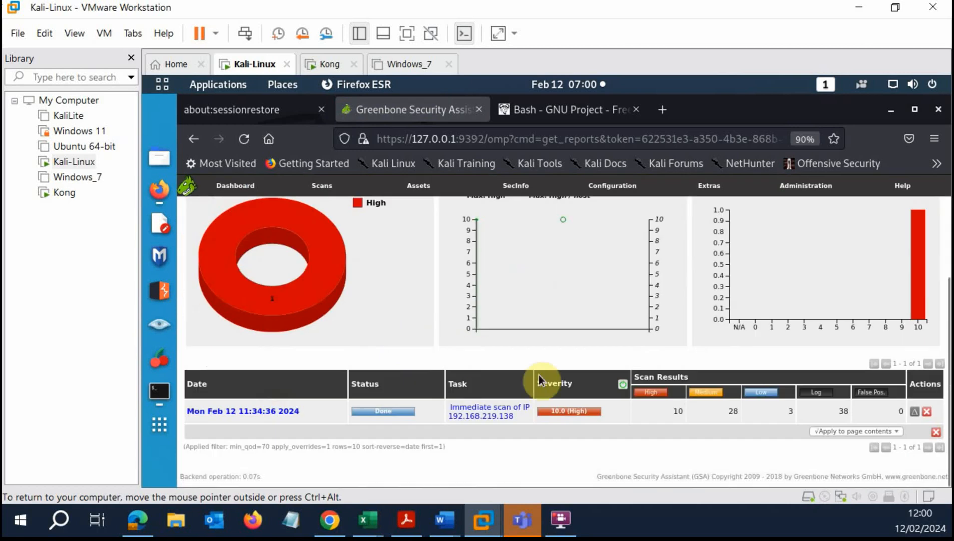
pyautogui.click(487, 408)
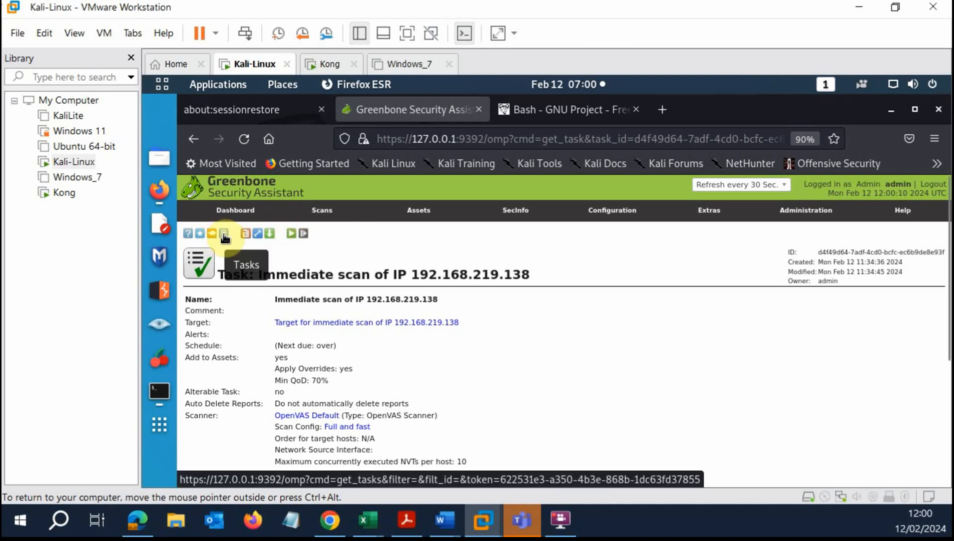
pyautogui.moveTo(322, 214)
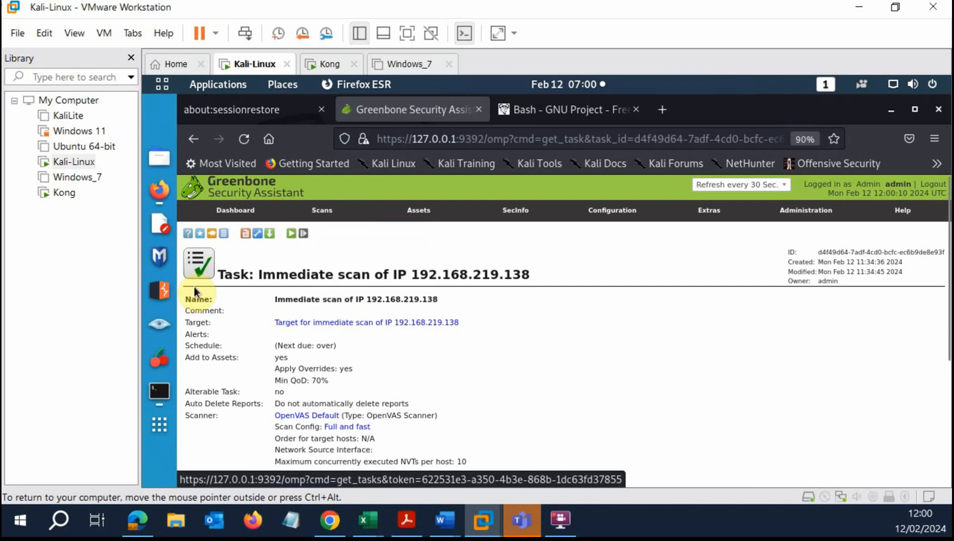
pyautogui.moveTo(206, 237)
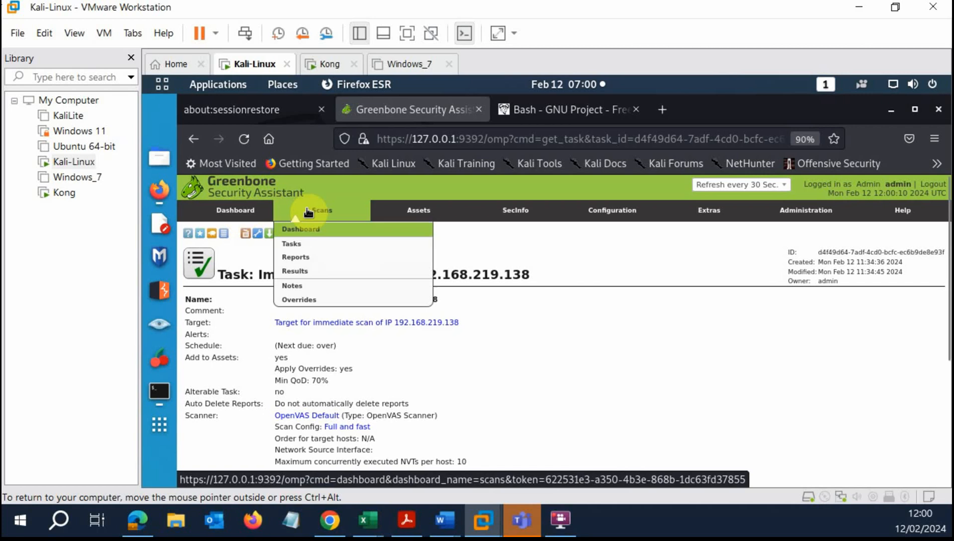
# Open the scan report dated Feb 12 from the reports list.
pyautogui.click(304, 257)
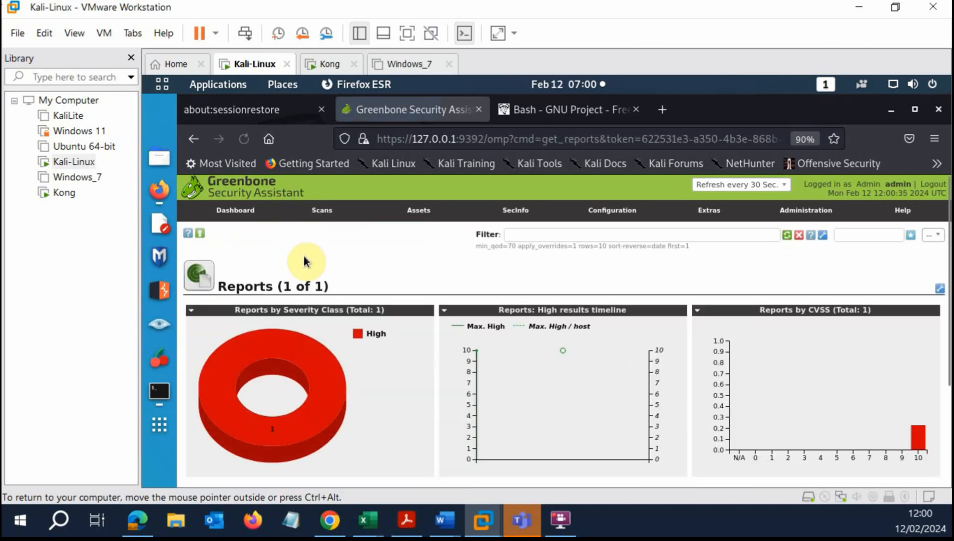
pyautogui.scroll(-3, 308, 265)
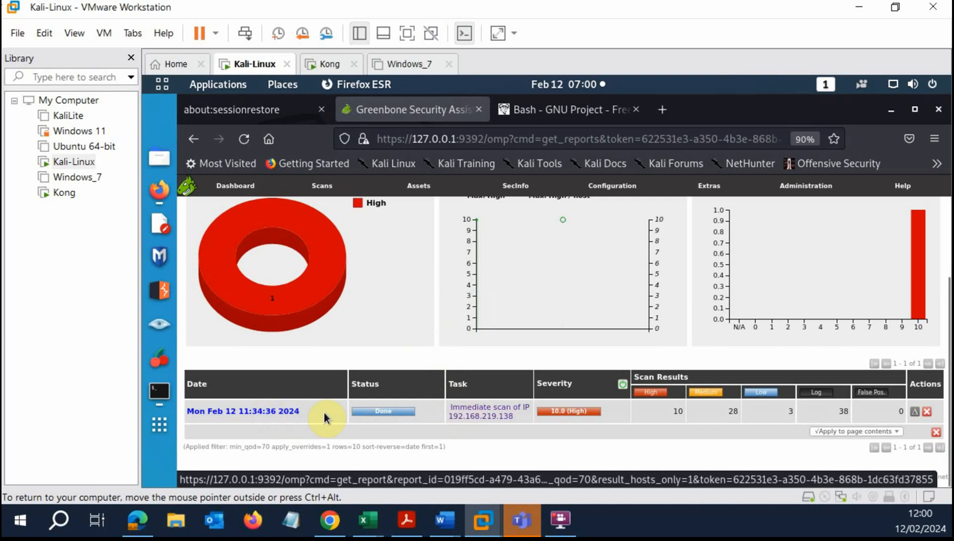
pyautogui.click(282, 412)
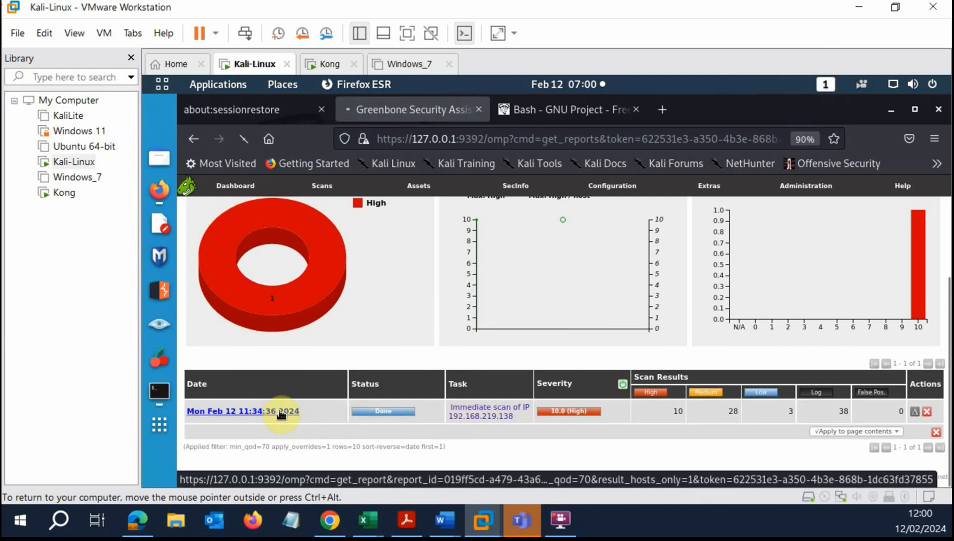
# Choose PDF as the report format and download the filtered report.
pyautogui.moveTo(290, 221)
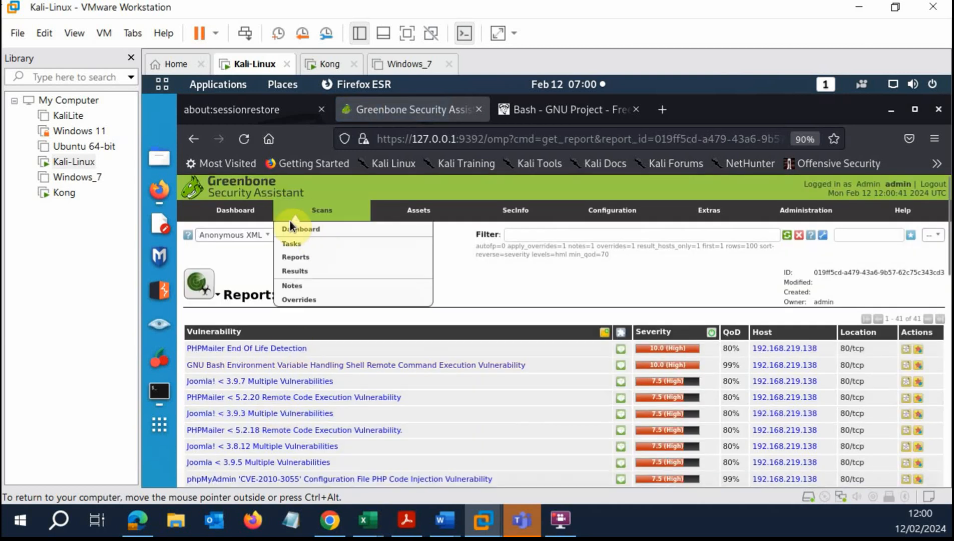
pyautogui.click(269, 235)
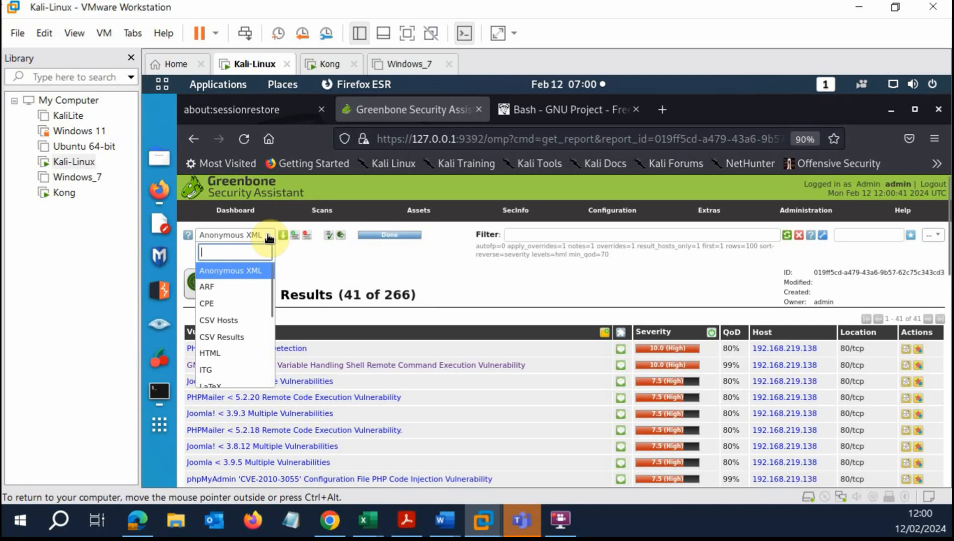
pyautogui.moveTo(273, 267); pyautogui.dragTo(273, 300)
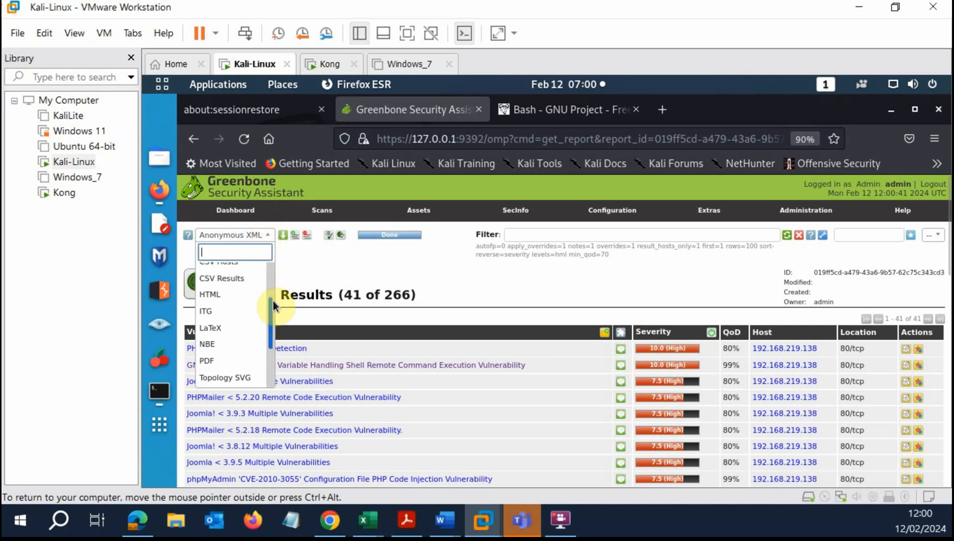
pyautogui.click(213, 356)
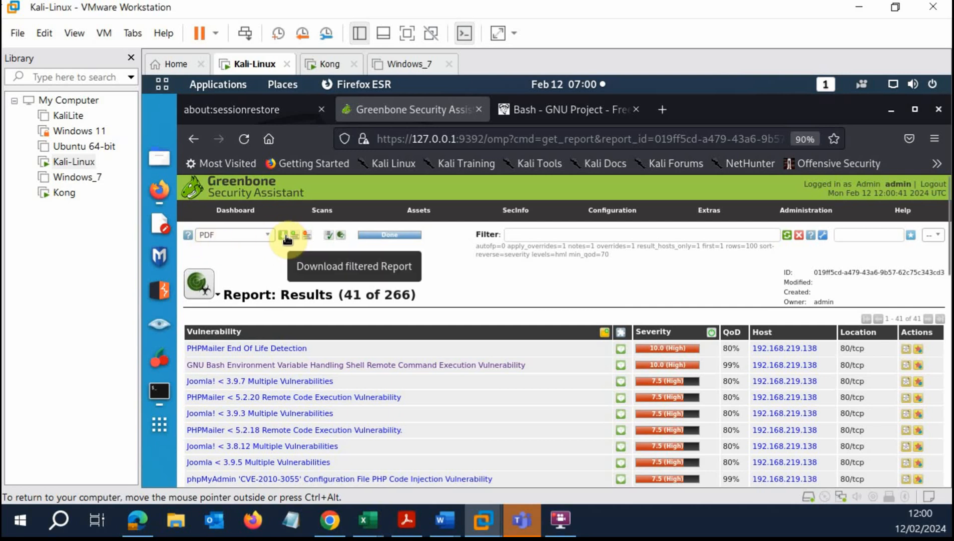
pyautogui.click(286, 239)
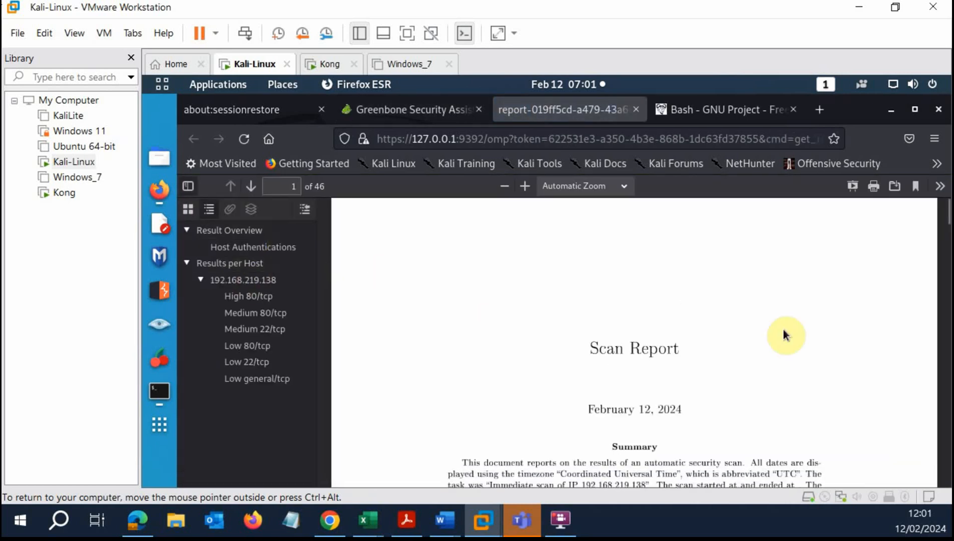
pyautogui.click(415, 109)
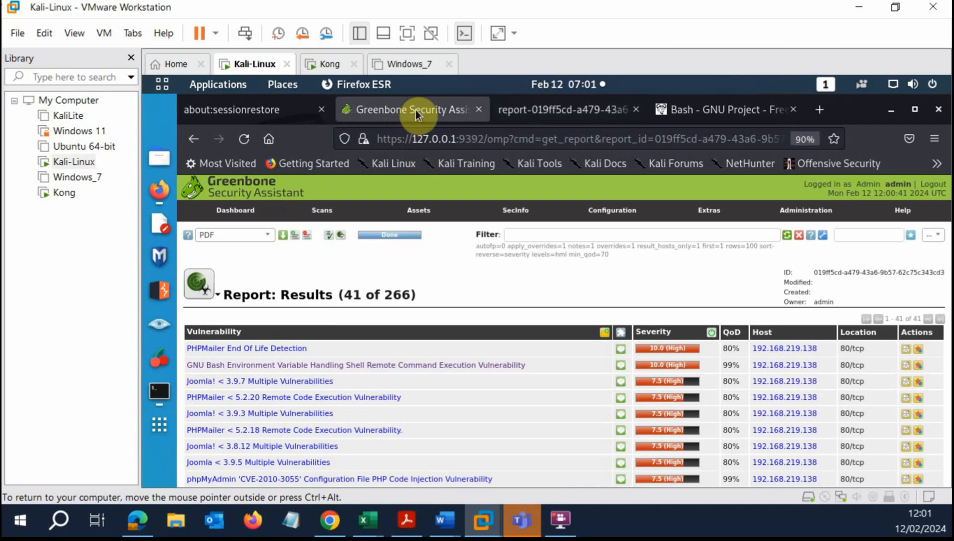
pyautogui.click(551, 110)
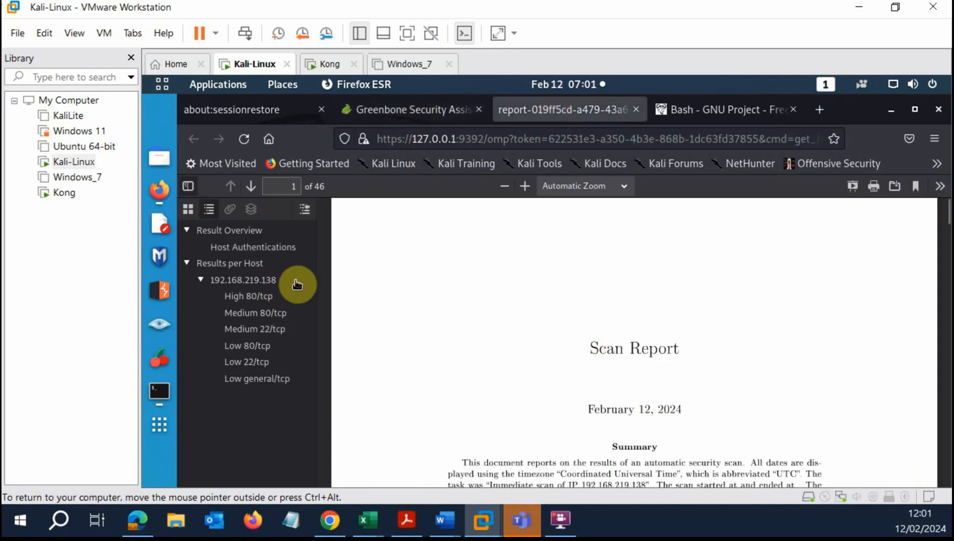
pyautogui.scroll(-5, 852, 303)
pyautogui.click(260, 297)
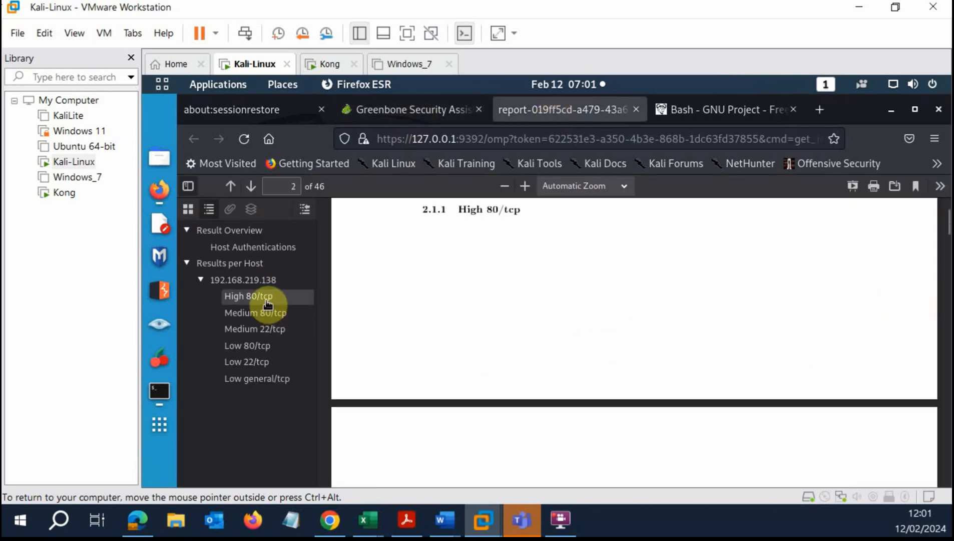
pyautogui.scroll(-10, 698, 335)
pyautogui.scroll(7, 695, 334)
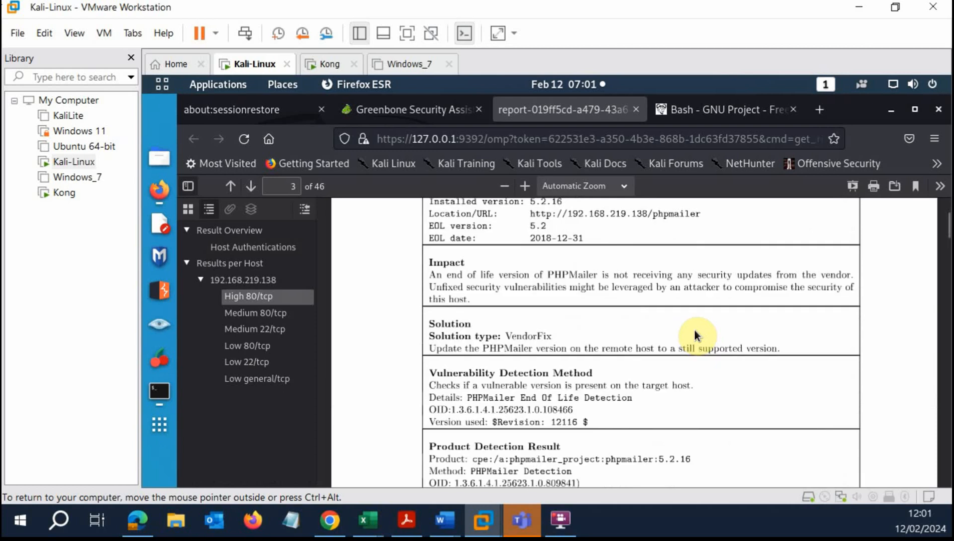
pyautogui.click(250, 313)
pyautogui.click(259, 331)
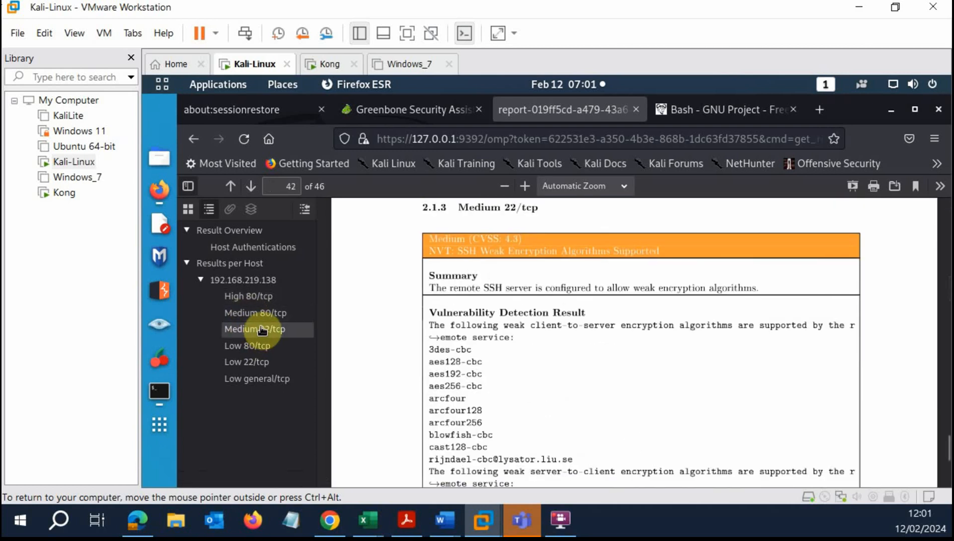
pyautogui.click(250, 347)
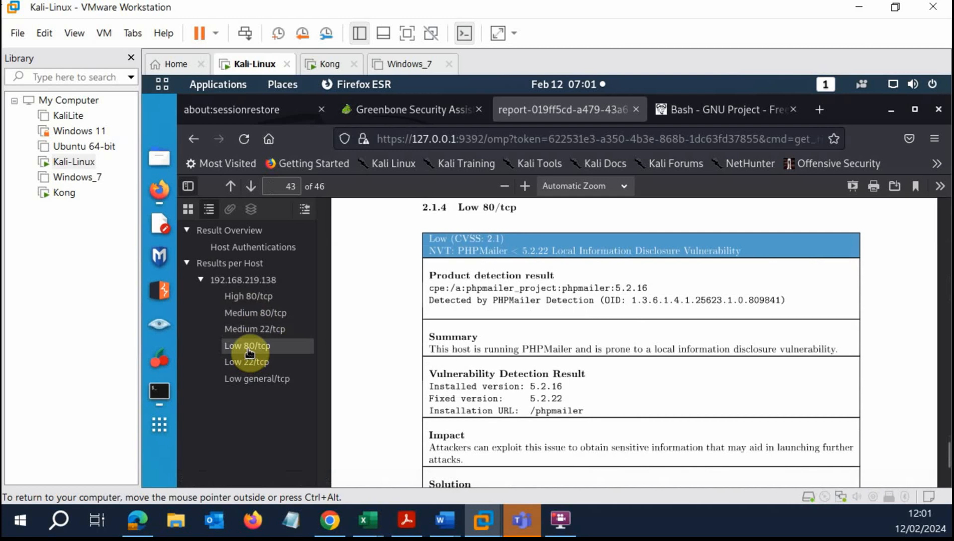
pyautogui.click(249, 362)
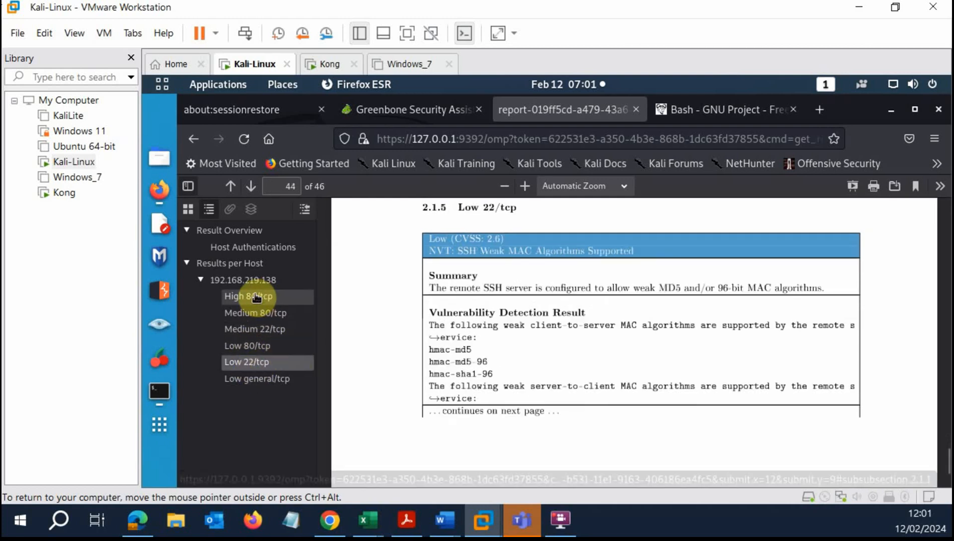
pyautogui.click(256, 297)
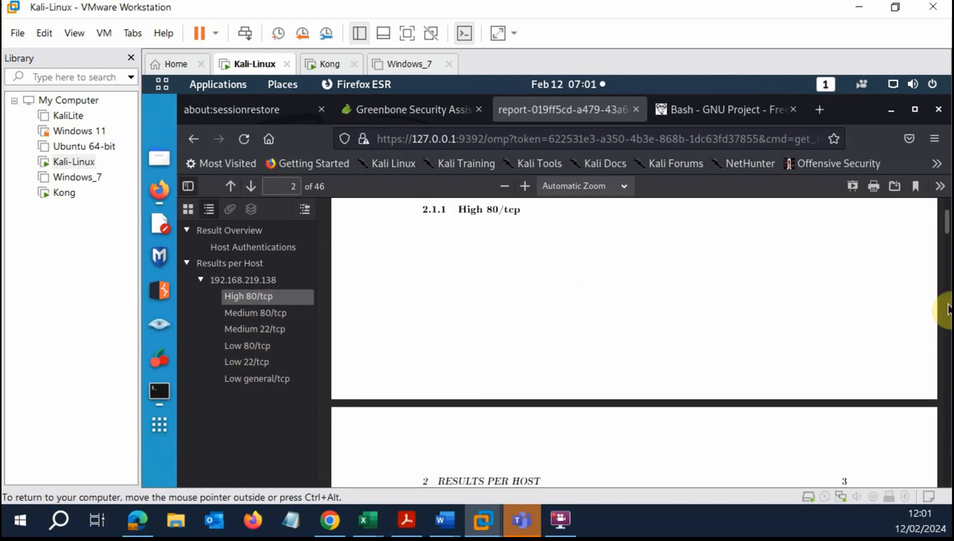
pyautogui.moveTo(949, 227)
pyautogui.mouseDown()
pyautogui.moveTo(948, 216)
pyautogui.moveTo(950, 224)
pyautogui.mouseUp()
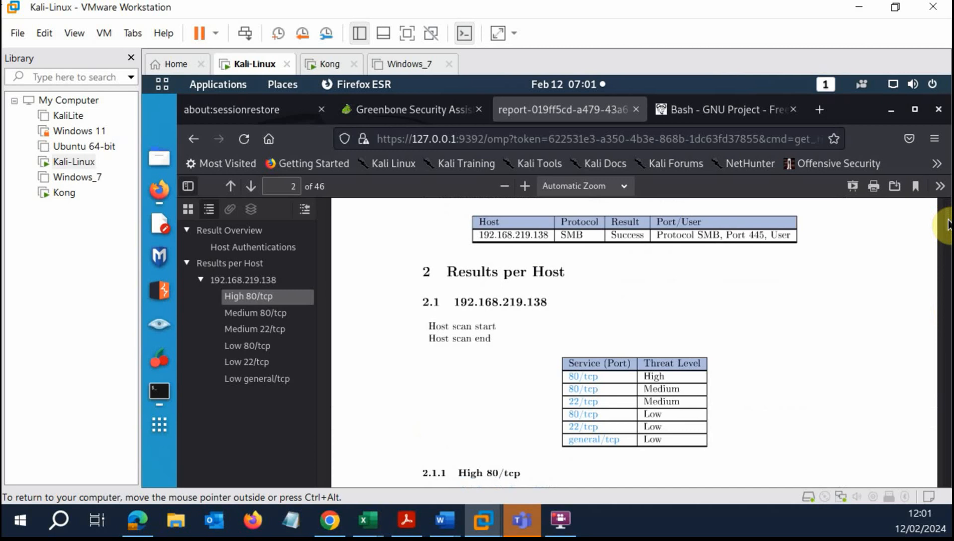
pyautogui.scroll(-5, 724, 336)
pyautogui.scroll(-7, 724, 333)
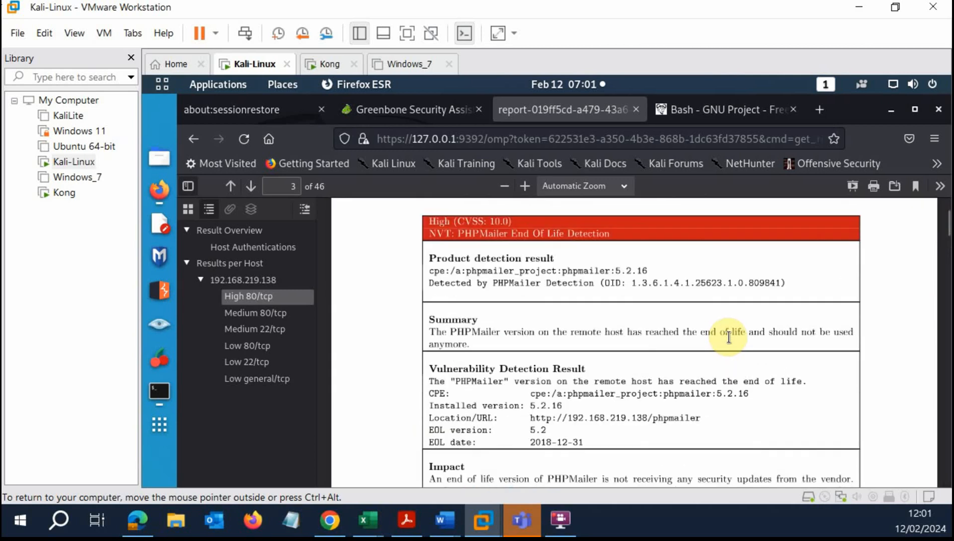
pyautogui.scroll(4, 726, 337)
pyautogui.scroll(5, 488, 294)
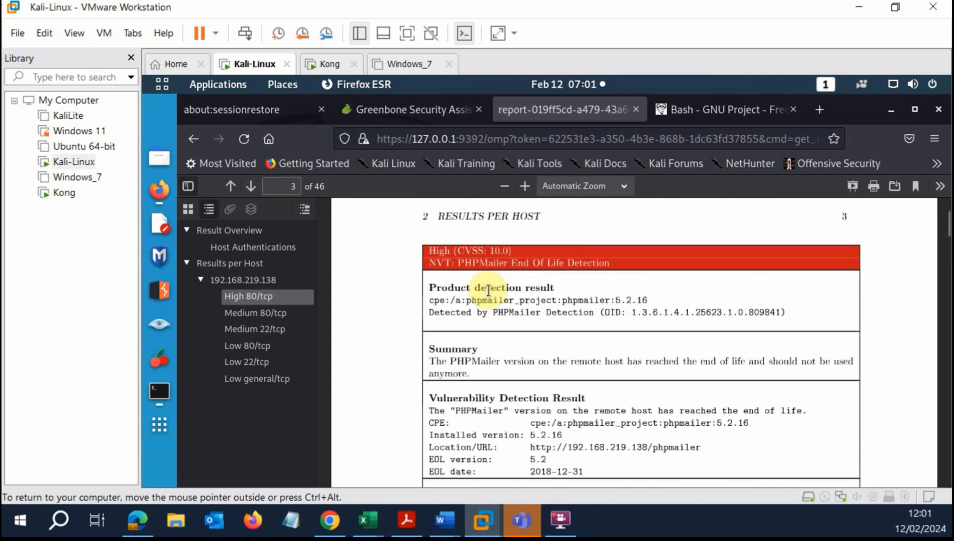
pyautogui.scroll(-3, 488, 290)
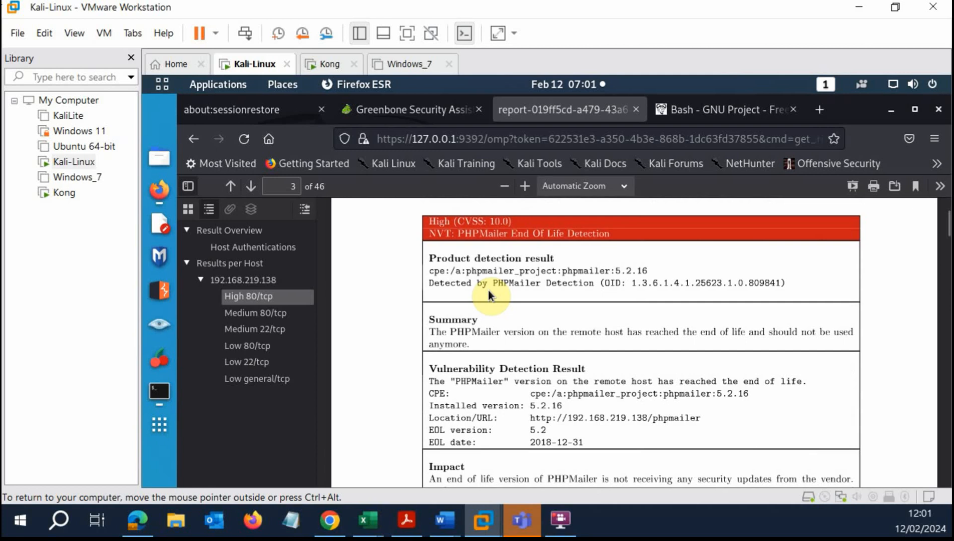
pyautogui.scroll(-5, 581, 323)
pyautogui.scroll(-8, 582, 321)
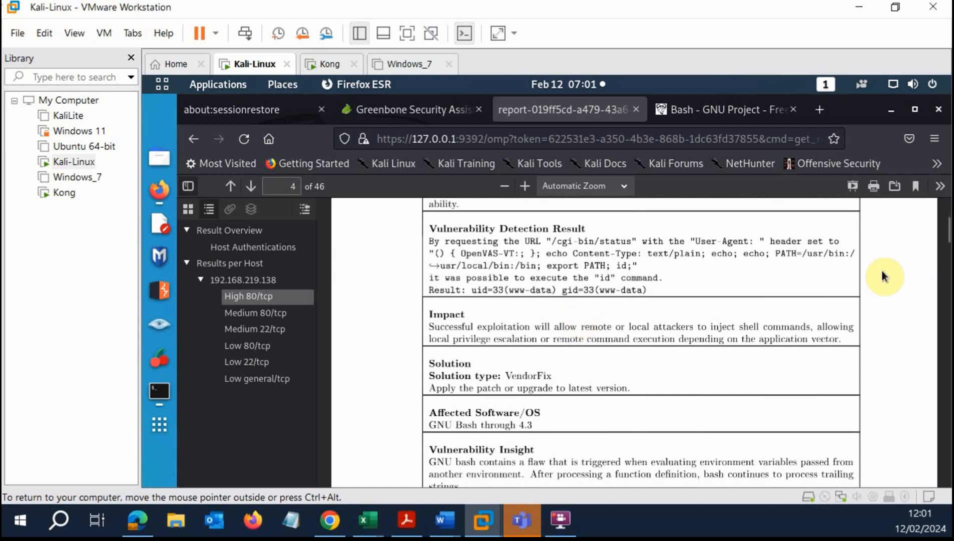
pyautogui.scroll(-6, 947, 230)
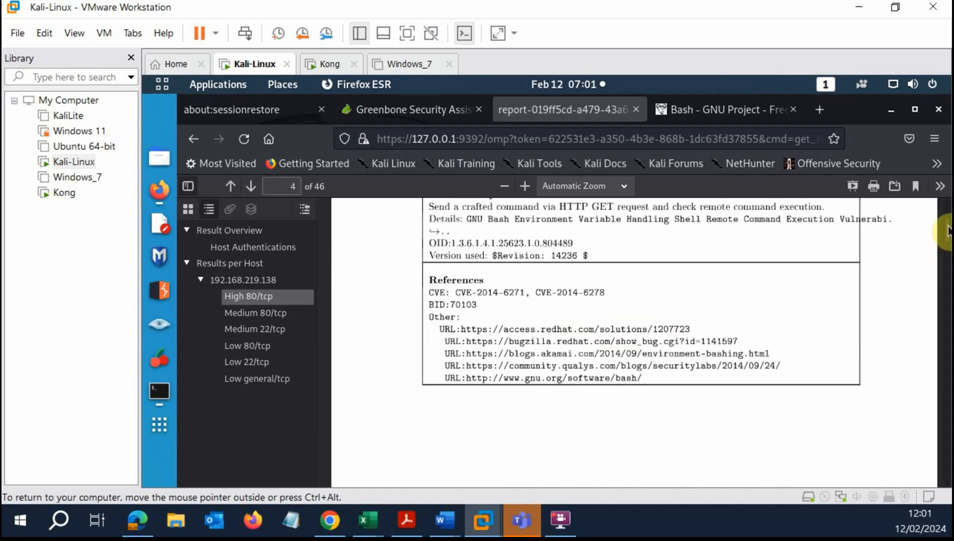
pyautogui.scroll(-10, 738, 330)
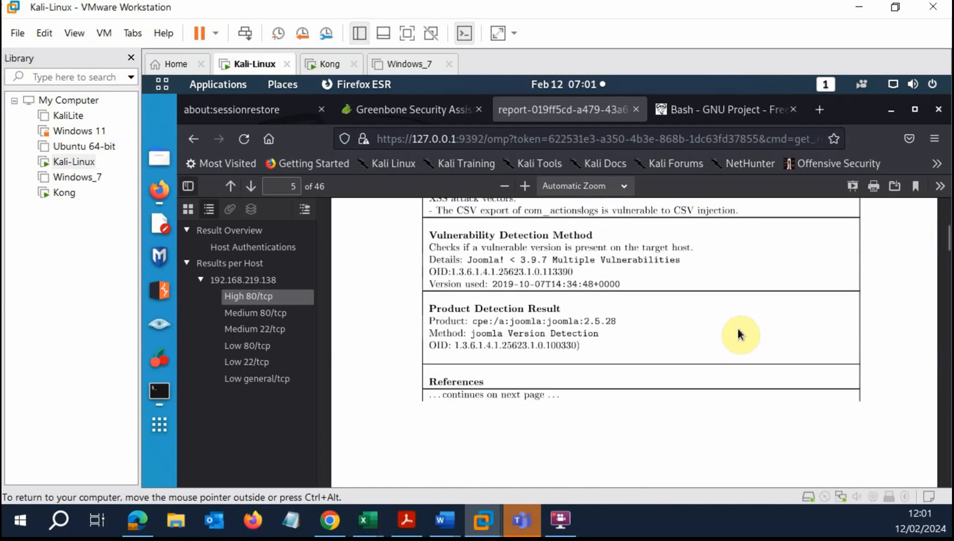
pyautogui.scroll(5, 591, 319)
pyautogui.scroll(-3, 591, 319)
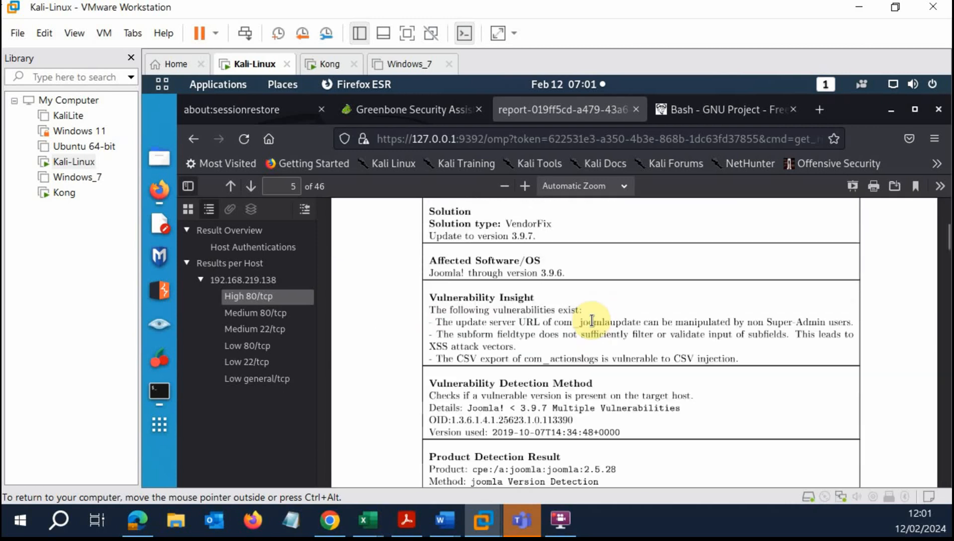
pyautogui.scroll(3, 592, 320)
pyautogui.scroll(5, 591, 317)
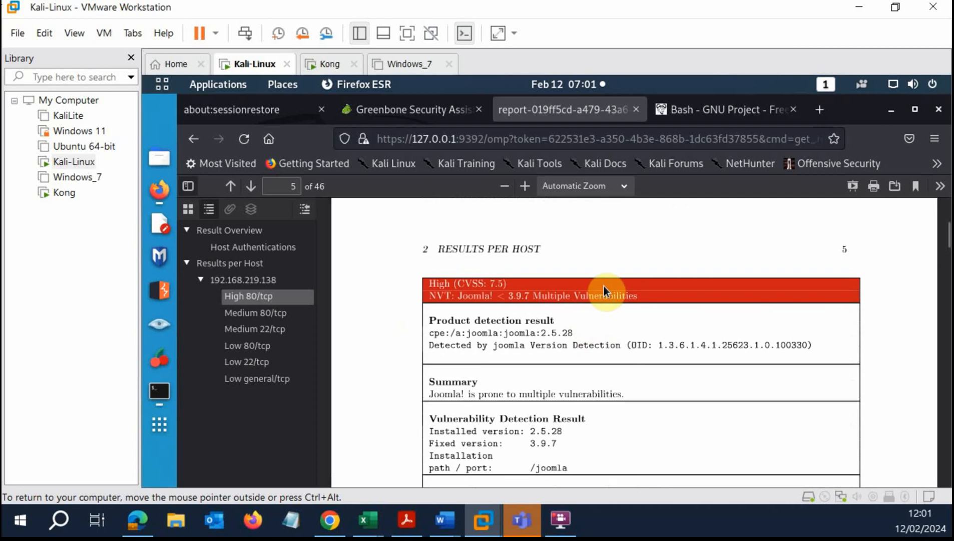
pyautogui.moveTo(946, 227); pyautogui.dragTo(946, 203)
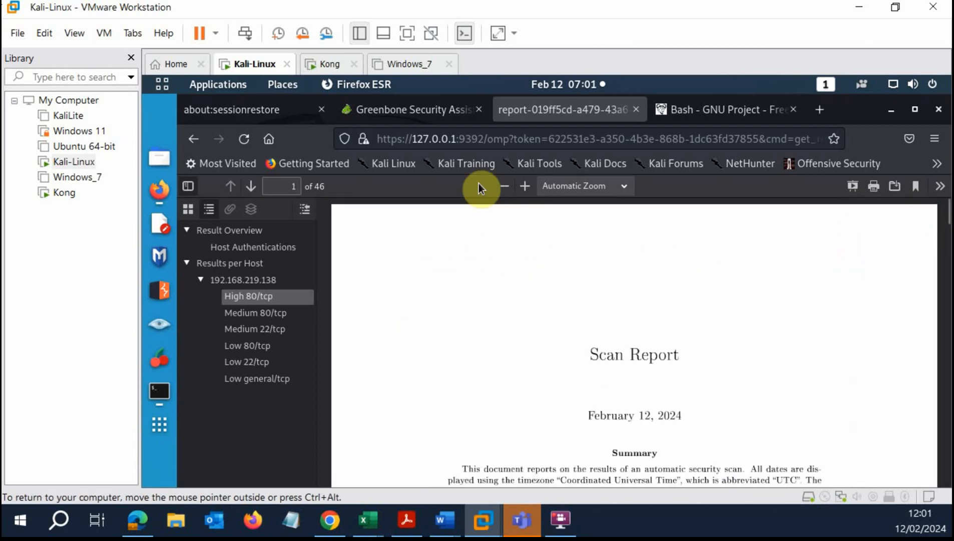
# Launch Greenbone's Task Wizard from Scans > Tasks, then show the Windows_7 VM.
pyautogui.click(421, 111)
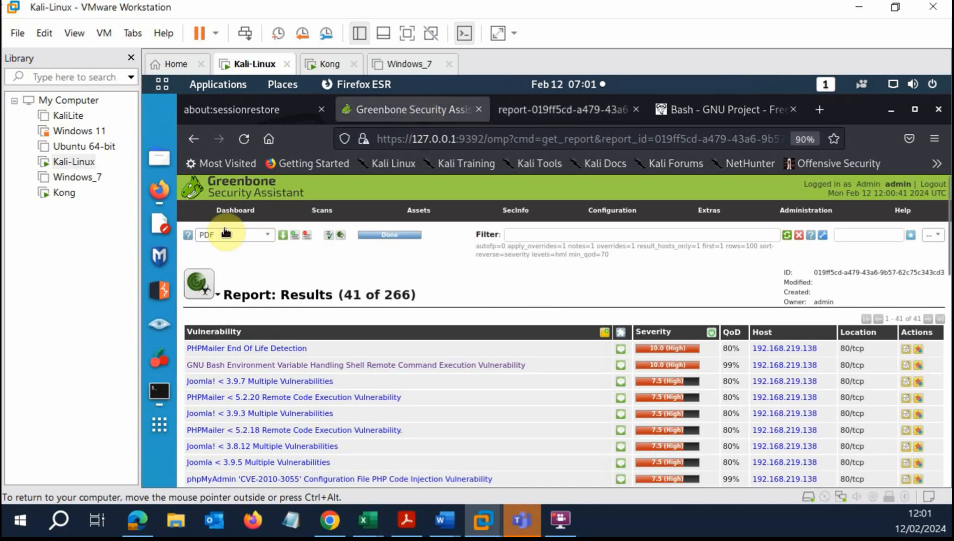
pyautogui.moveTo(319, 210)
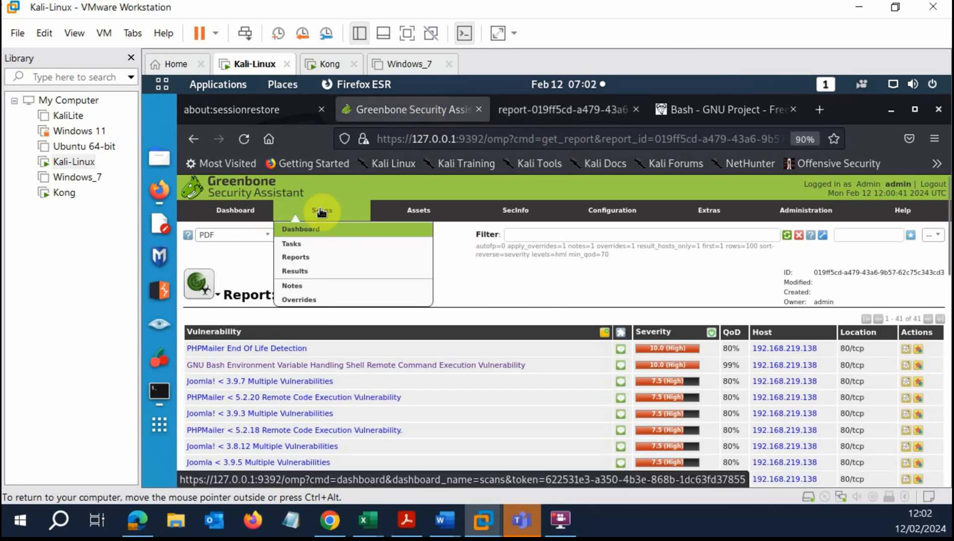
pyautogui.click(296, 244)
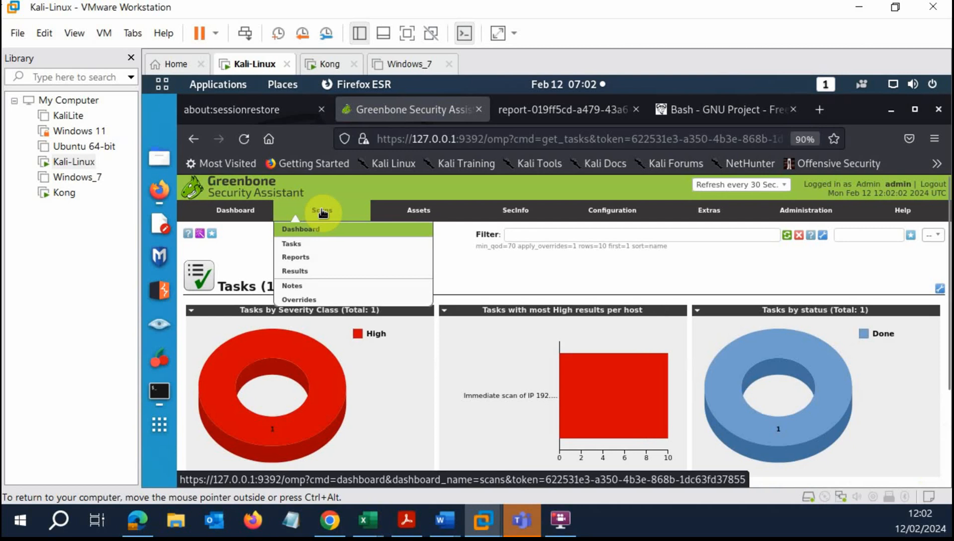
pyautogui.click(201, 235)
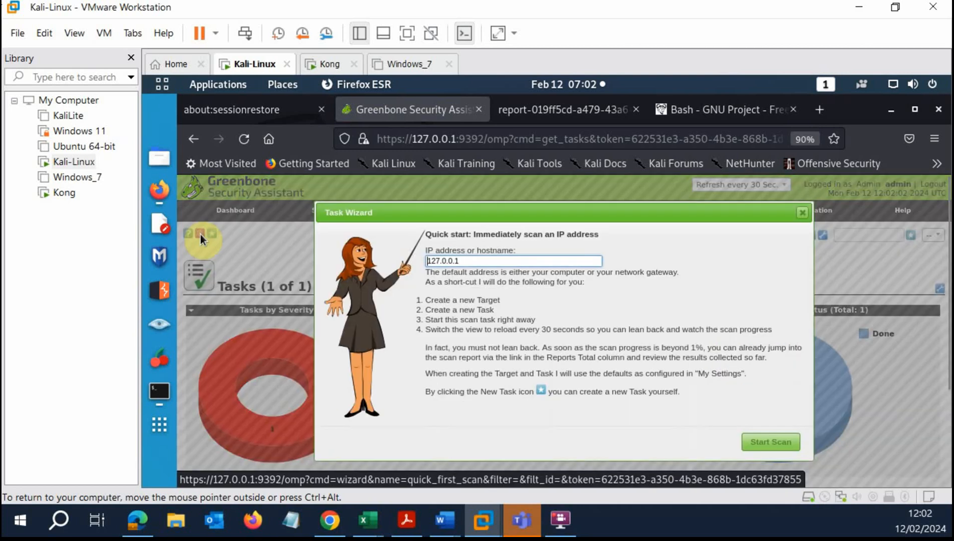
pyautogui.click(402, 67)
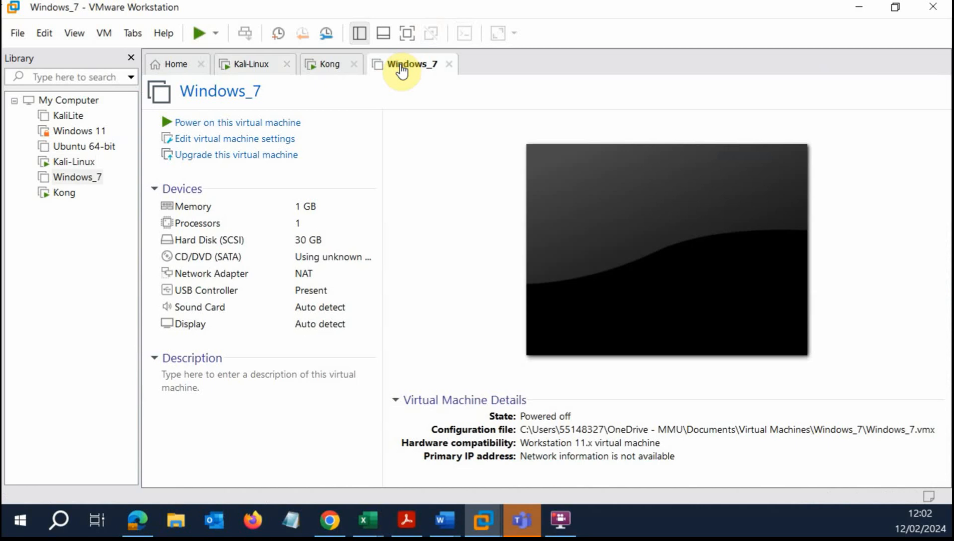
# Power on Windows_7, then switch to the Kali Linux terminal.
pyautogui.click(293, 125)
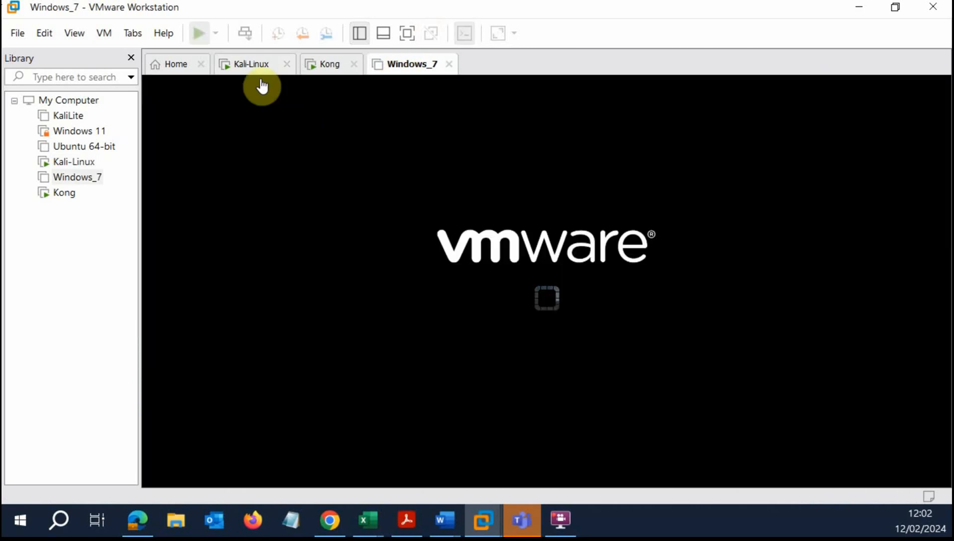
pyautogui.click(247, 64)
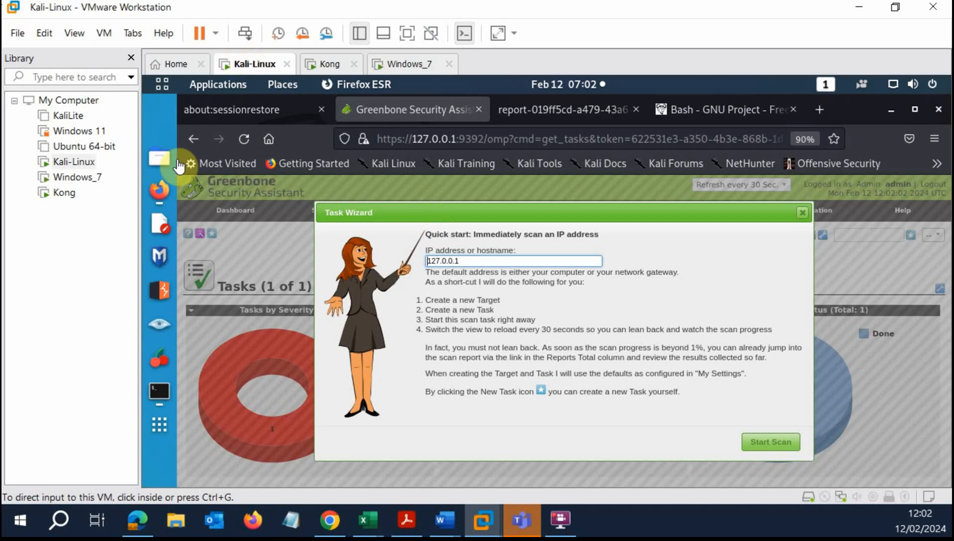
pyautogui.click(161, 390)
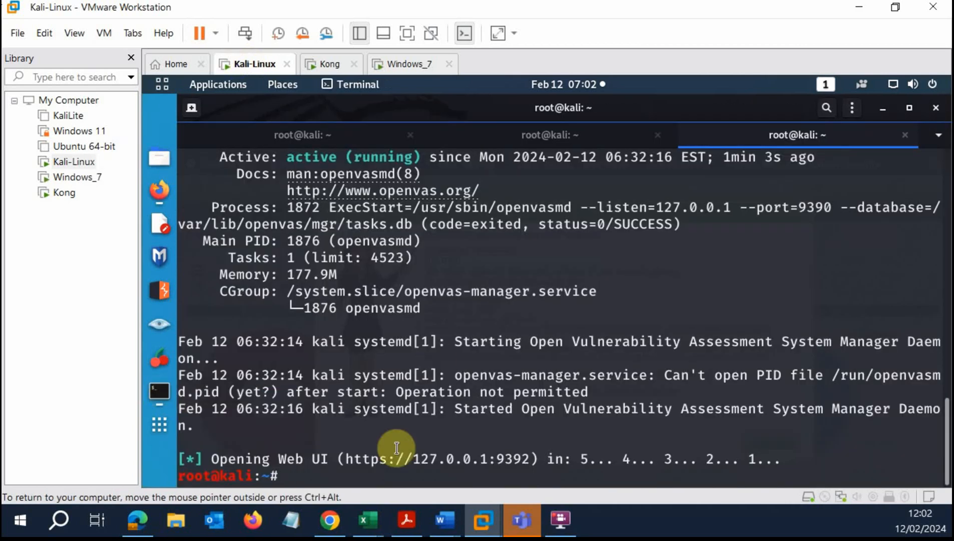
pyautogui.click(316, 140)
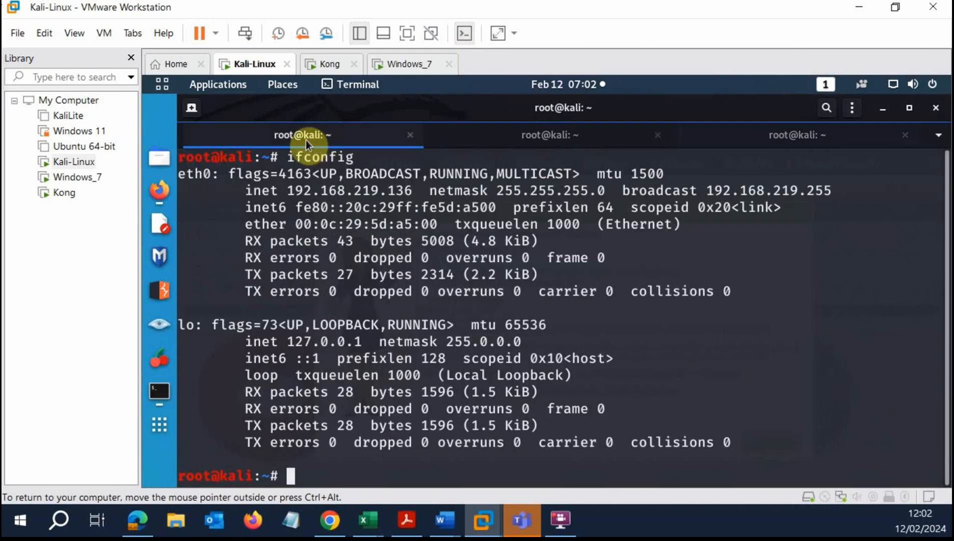
# Stop the old scan and rerun netdiscover -r 192.168.219.0/16.
pyautogui.click(564, 142)
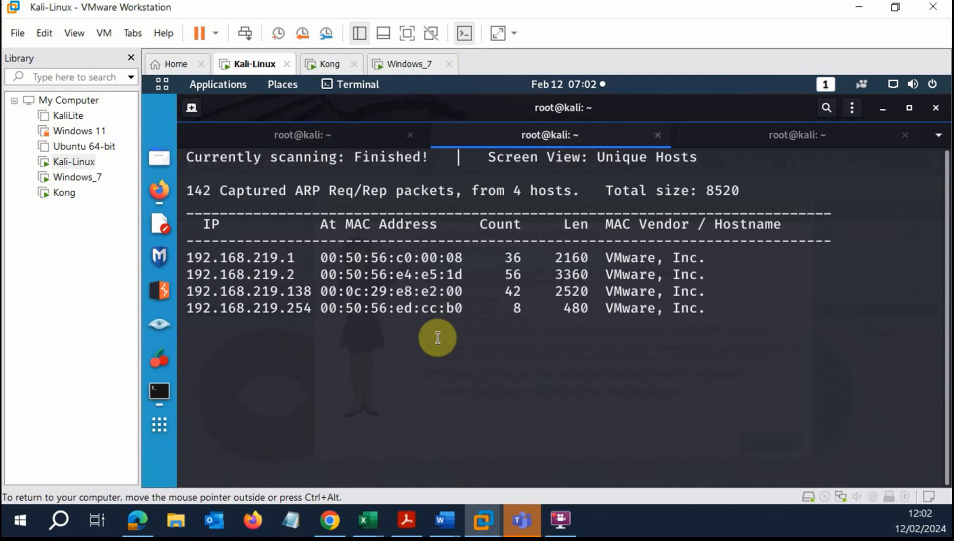
pyautogui.hotkey('ctrl', 'c')
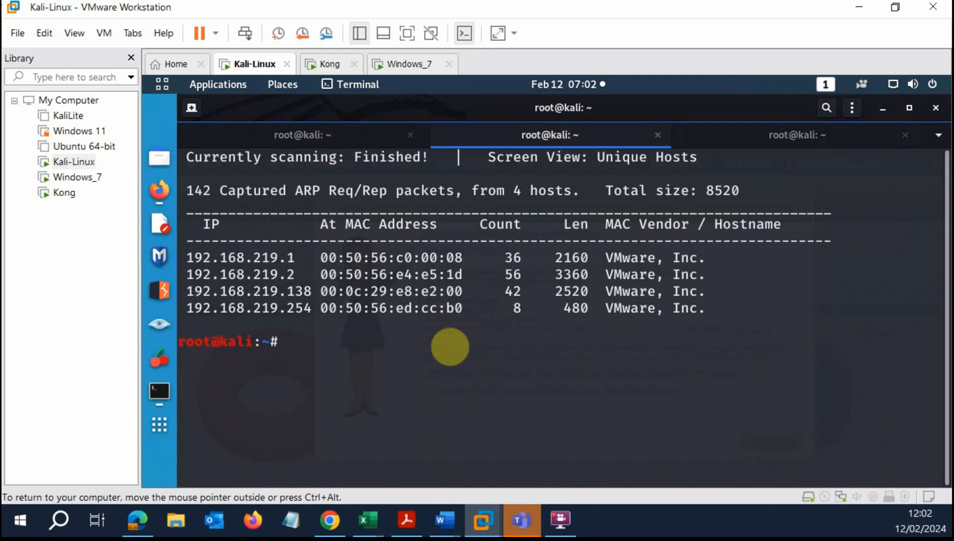
pyautogui.press('Up')
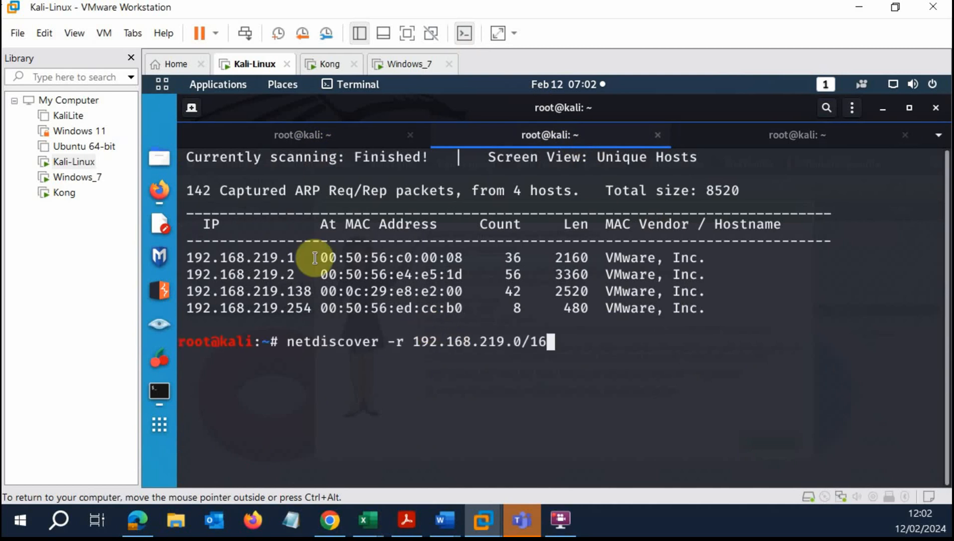
pyautogui.moveTo(313, 289); pyautogui.dragTo(185, 290)
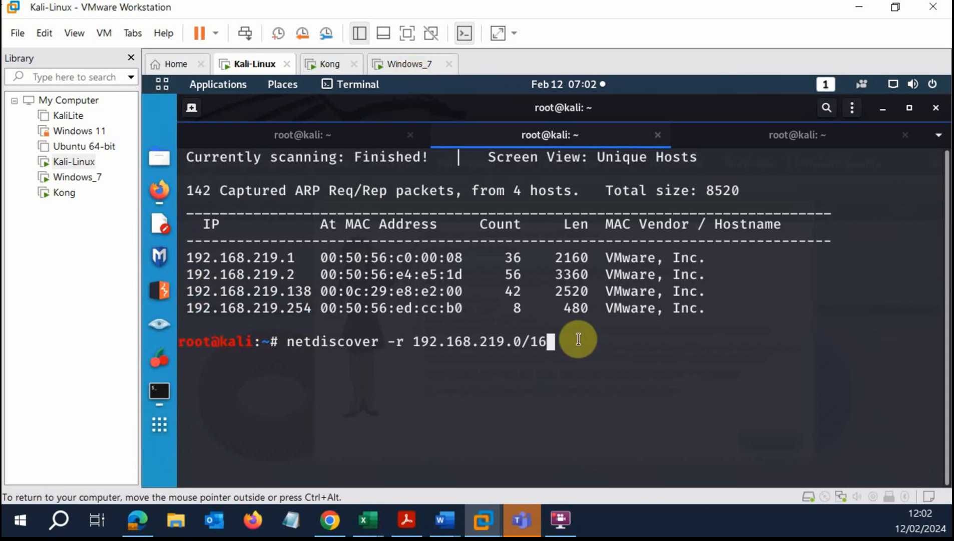
pyautogui.press('Return')
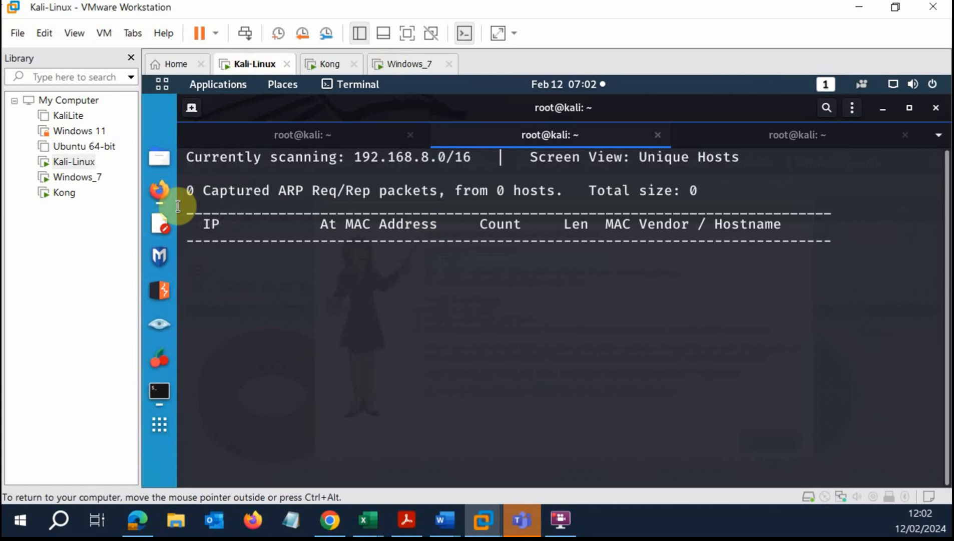
# Check the Kong VM, then bring up the Kali terminal showing the new netdiscover results.
pyautogui.click(160, 191)
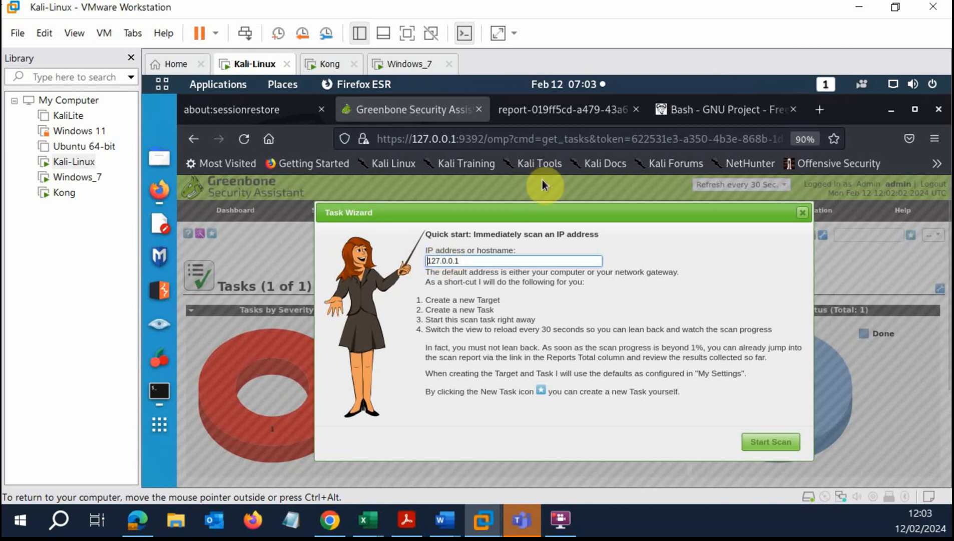
pyautogui.click(334, 68)
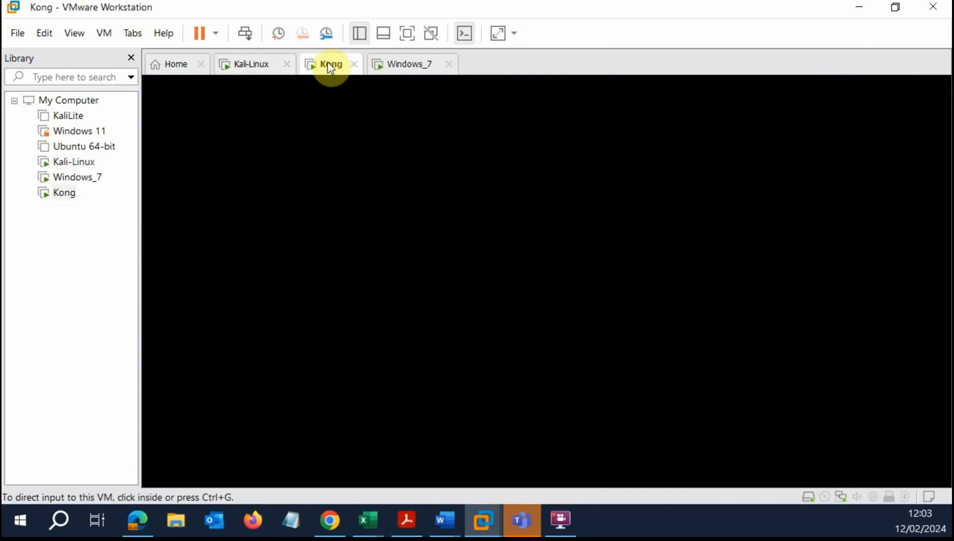
pyautogui.click(272, 67)
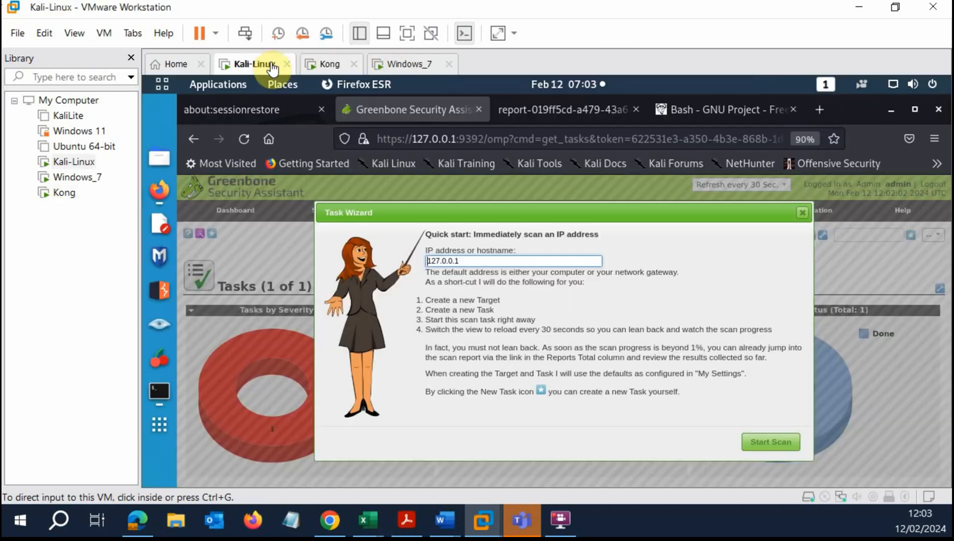
pyautogui.click(153, 392)
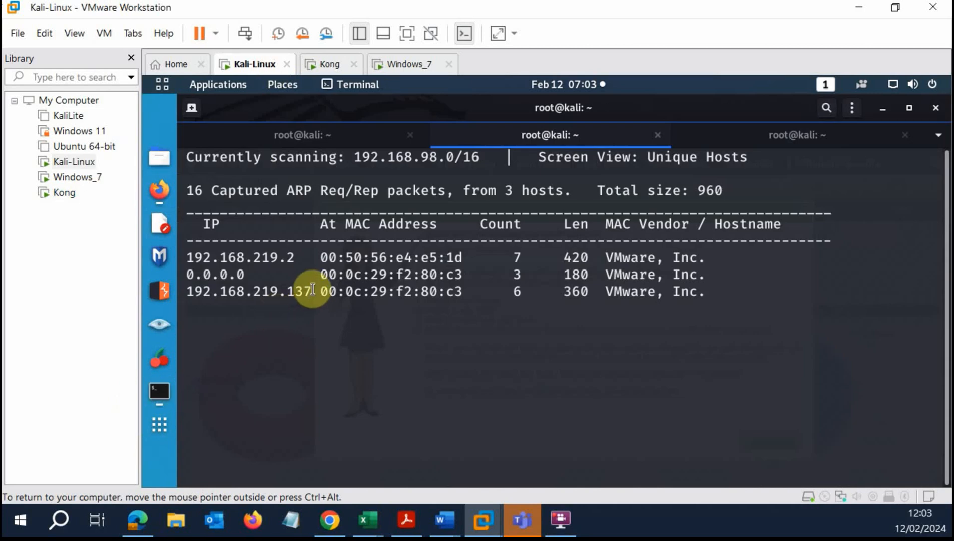
# Copy the new host address 192.168.219.137, glance at the Windows 7 VM, and return to Kali.
pyautogui.moveTo(313, 289); pyautogui.dragTo(185, 291)
pyautogui.rightClick(242, 290)
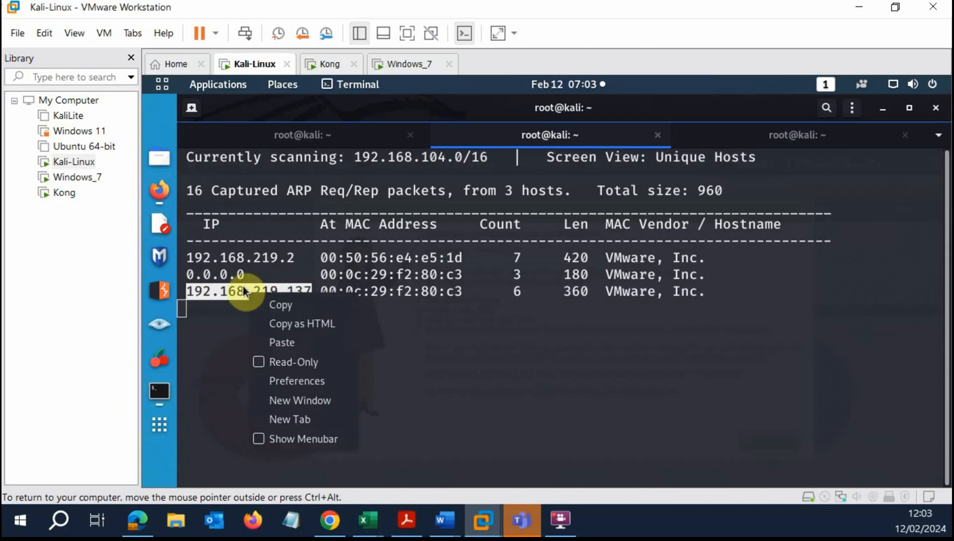
pyautogui.click(279, 305)
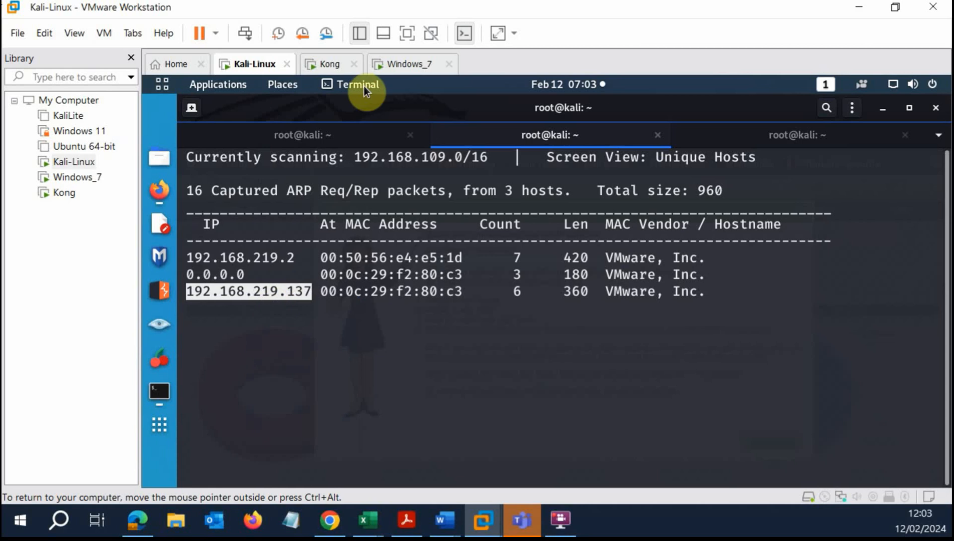
pyautogui.click(411, 64)
pyautogui.click(236, 70)
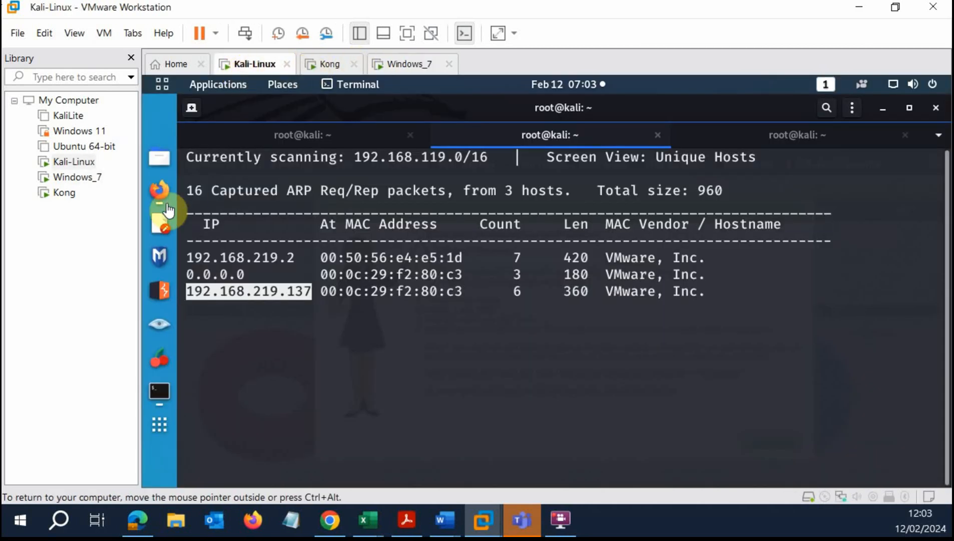
# Paste 192.168.219.137 as the Task Wizard target, start the scan, and check the task table.
pyautogui.click(162, 186)
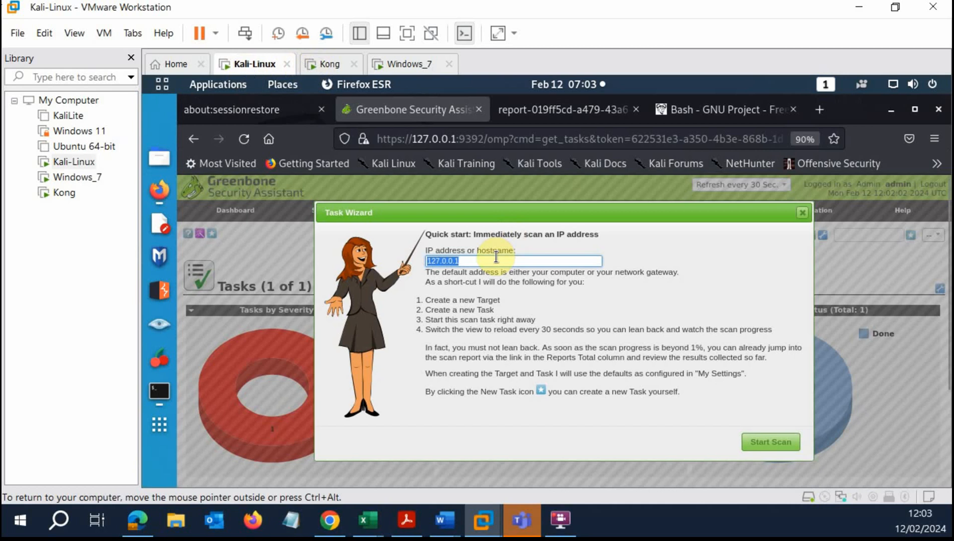
pyautogui.hotkey('ctrl', 'v')
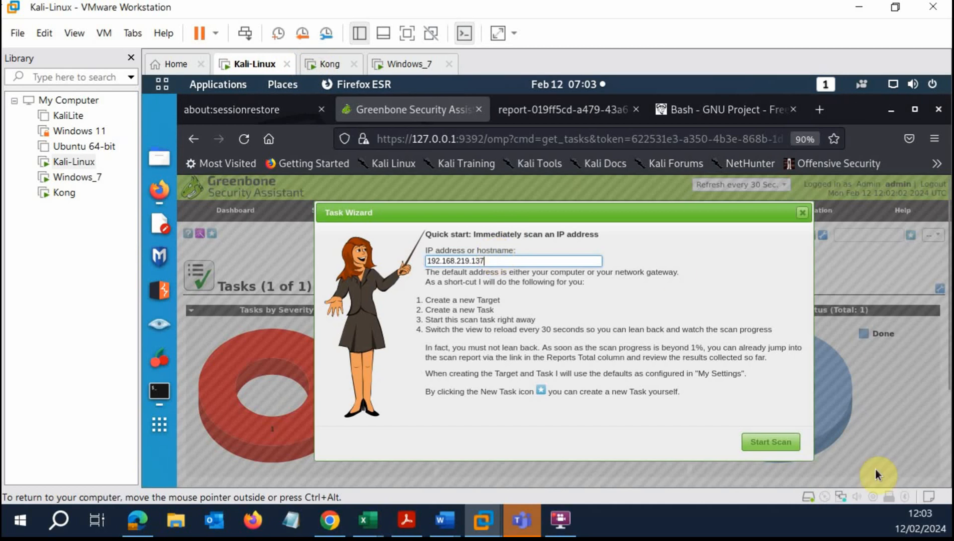
pyautogui.click(749, 442)
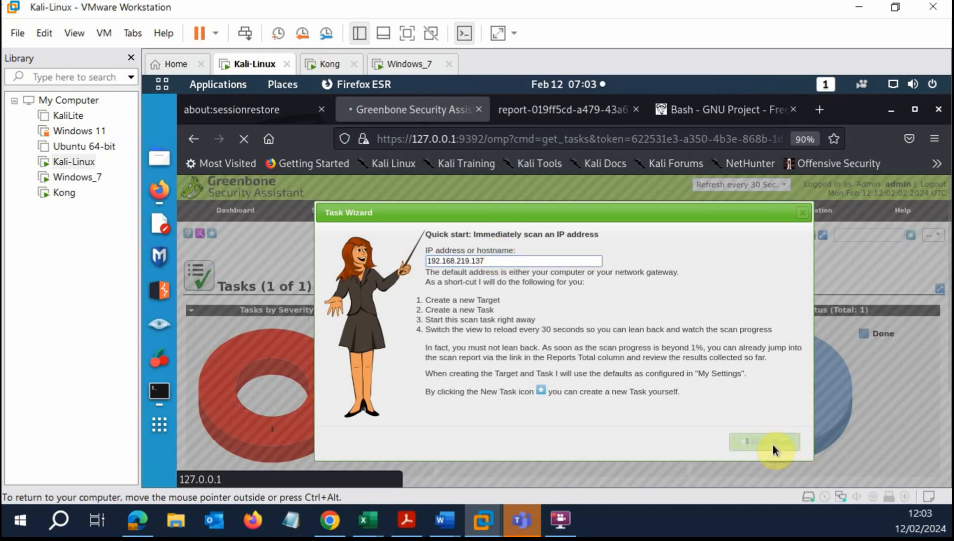
pyautogui.scroll(-3, 484, 378)
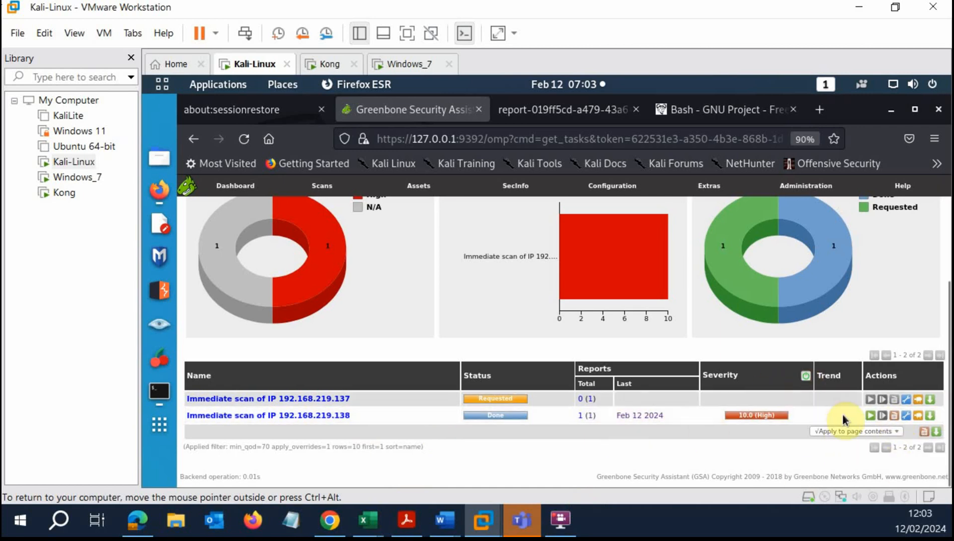
pyautogui.click(870, 415)
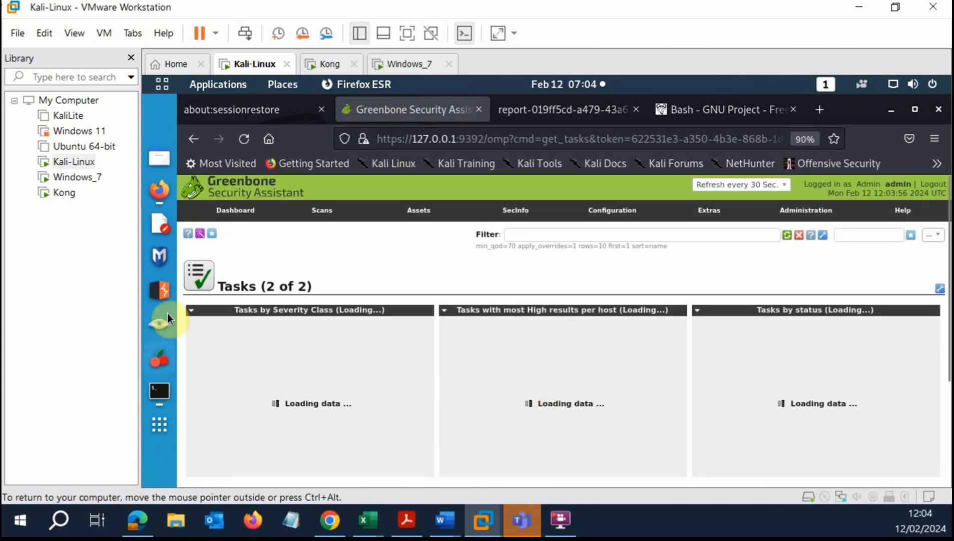
pyautogui.click(159, 391)
pyautogui.click(300, 135)
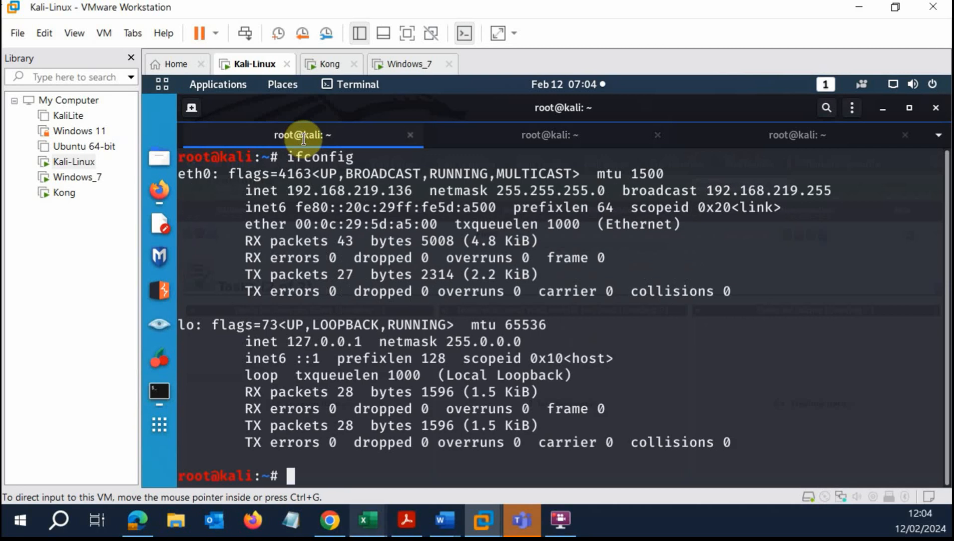
pyautogui.click(560, 137)
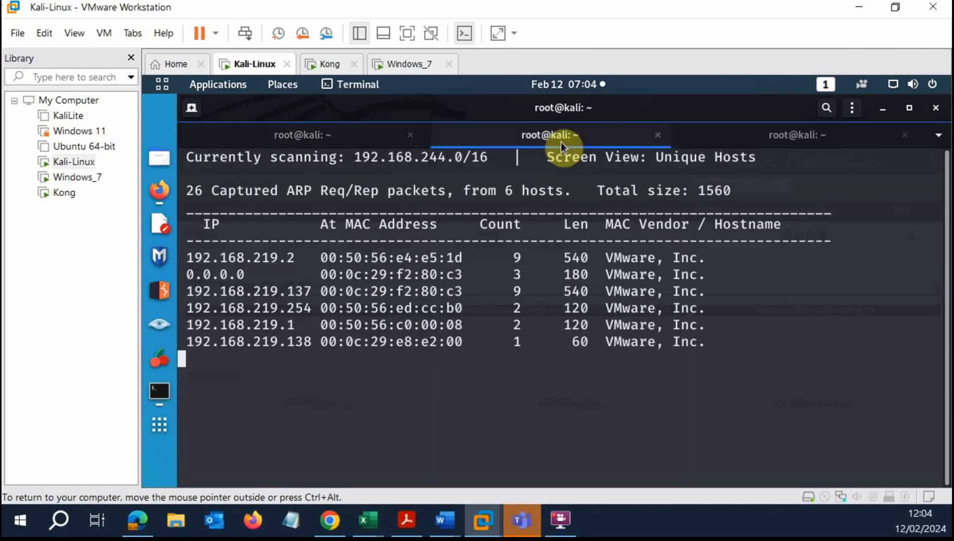
pyautogui.click(763, 140)
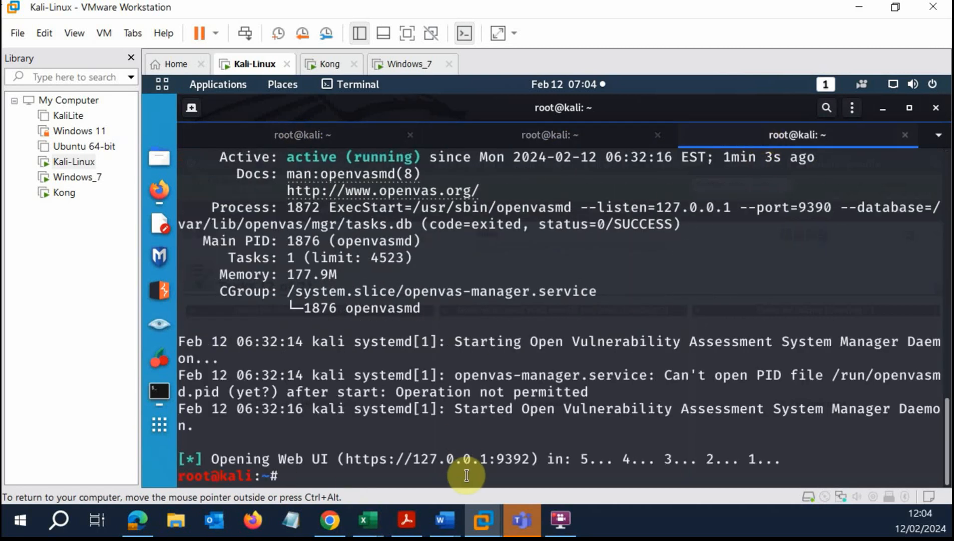
pyautogui.write('openvas-start')
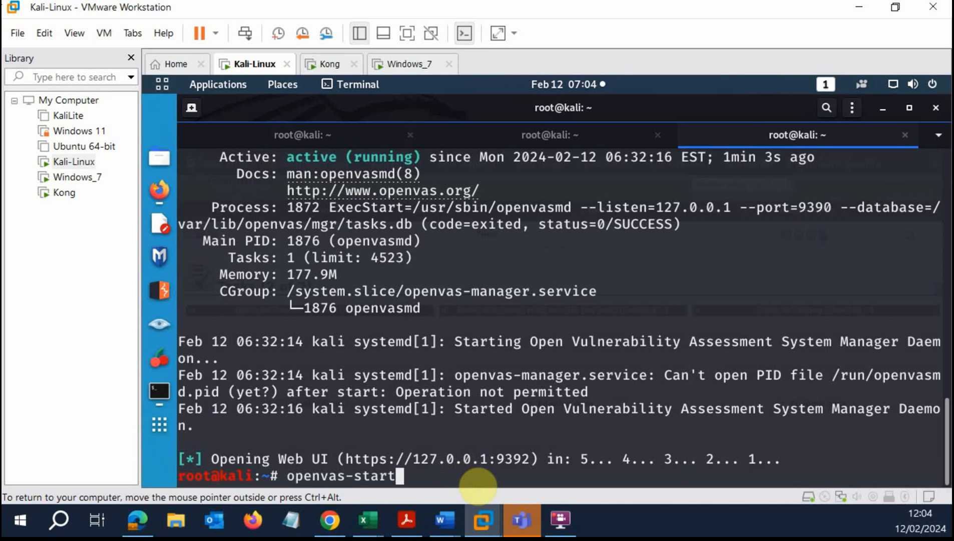
pyautogui.press('BackSpace')
pyautogui.press('BackSpace')
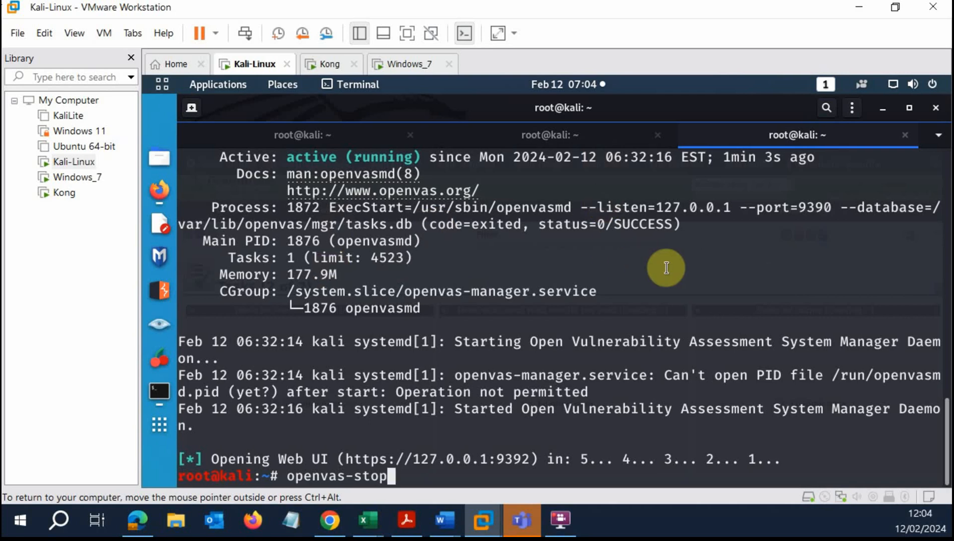
pyautogui.click(159, 197)
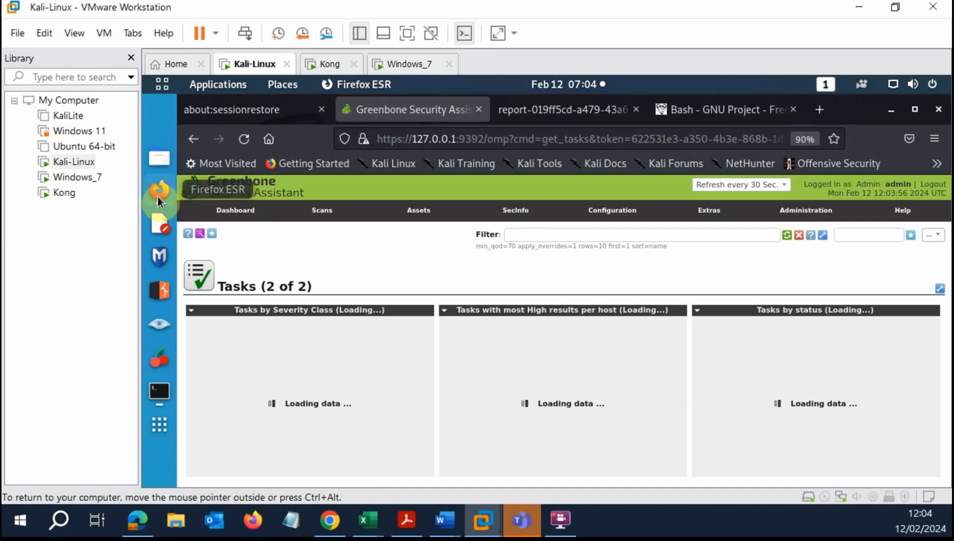